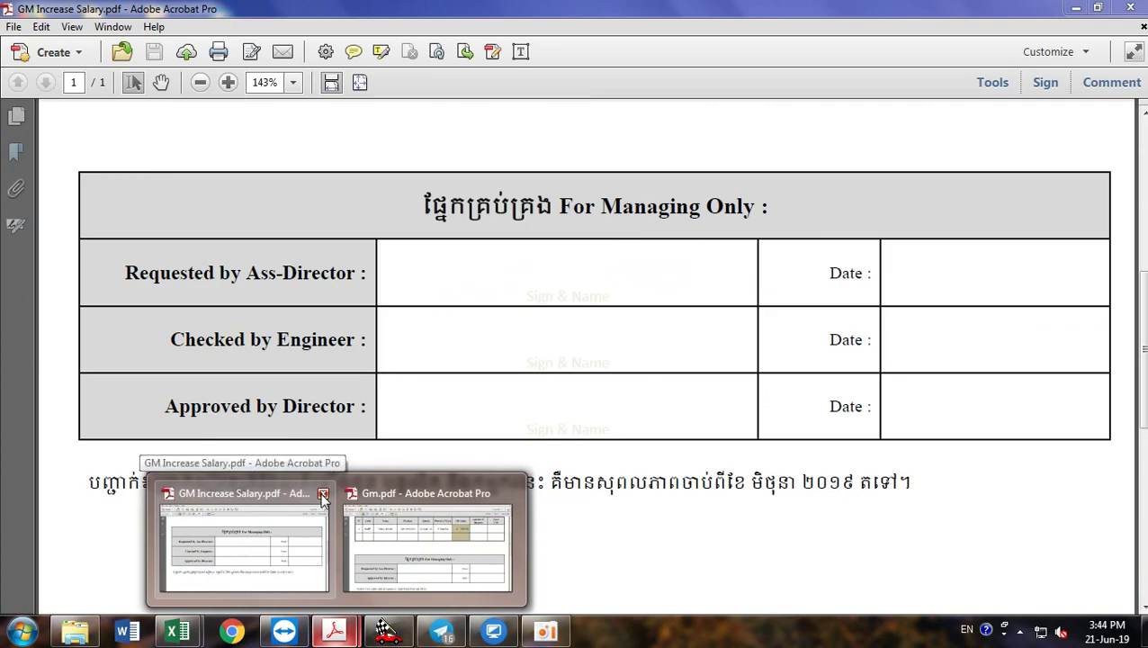
# Step: Close GM Increase Salary.pdf and Gm.pdf from the Acrobat taskbar previews so Acrobat quits
pyautogui.click(322, 495)
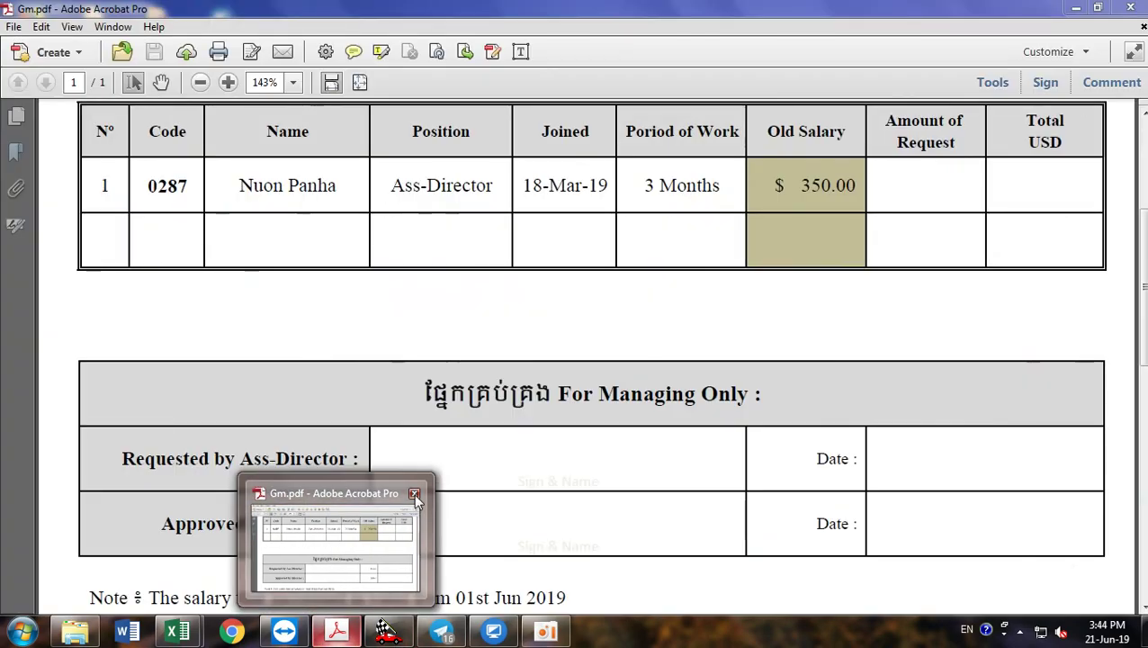
pyautogui.click(414, 494)
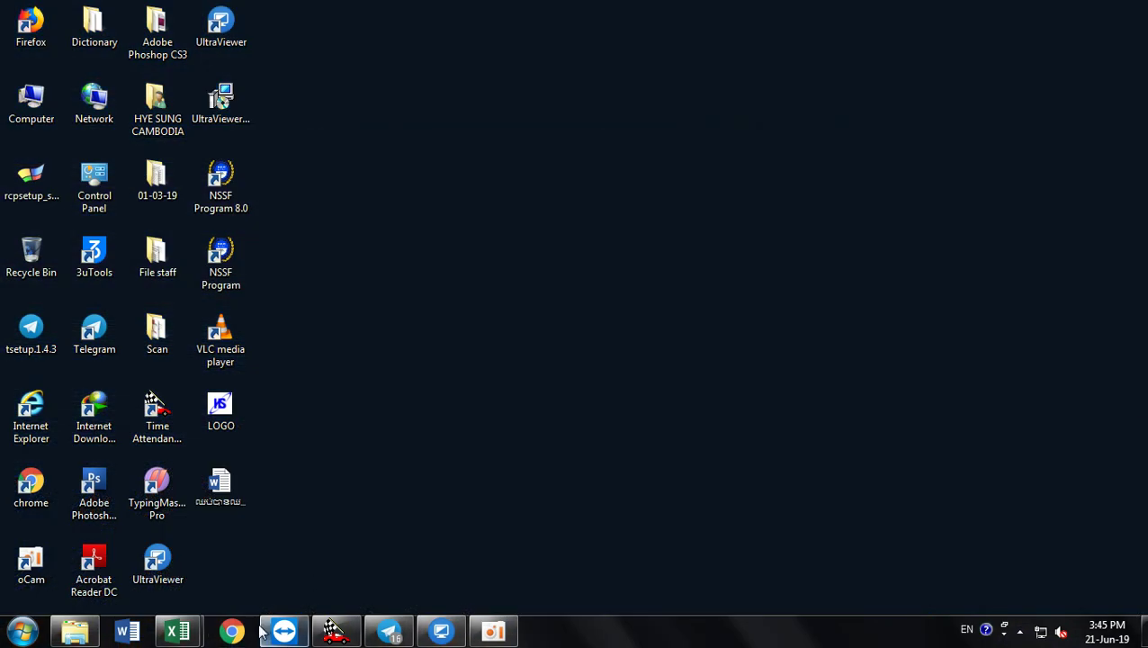
pyautogui.moveTo(268, 631)
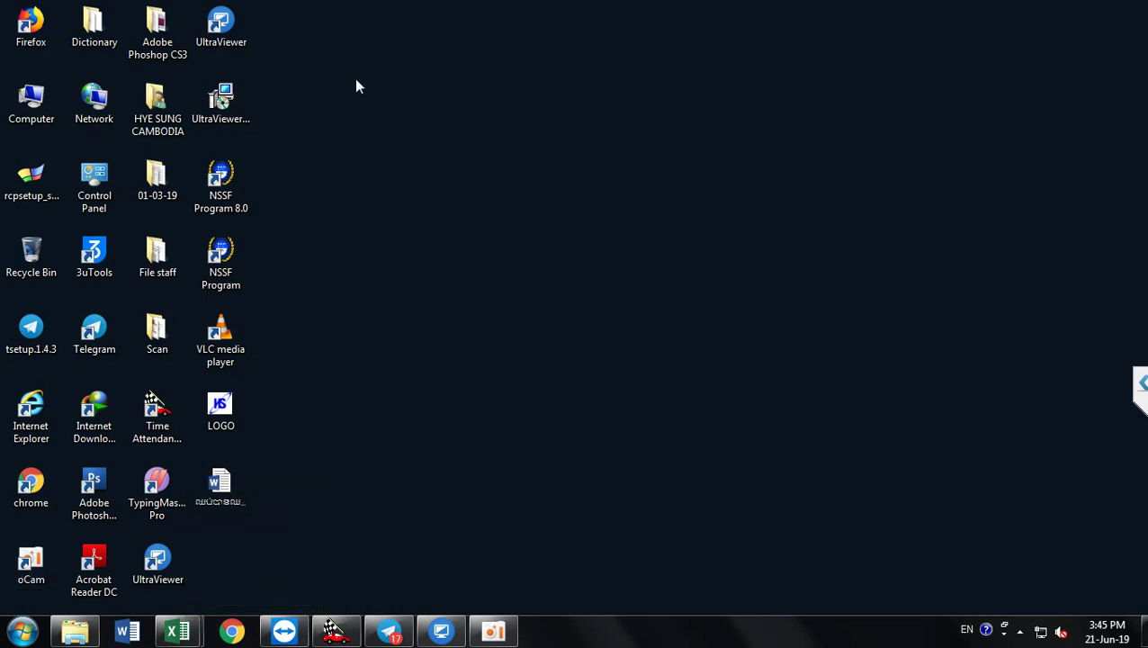
pyautogui.click(156, 327)
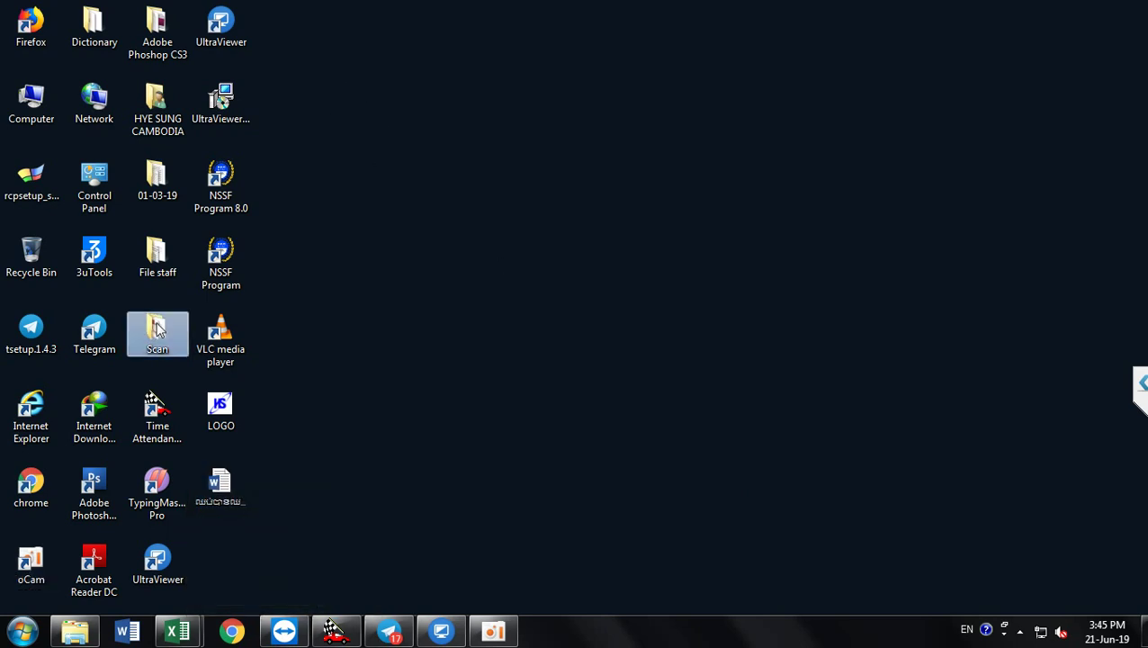
pyautogui.doubleClick(156, 327)
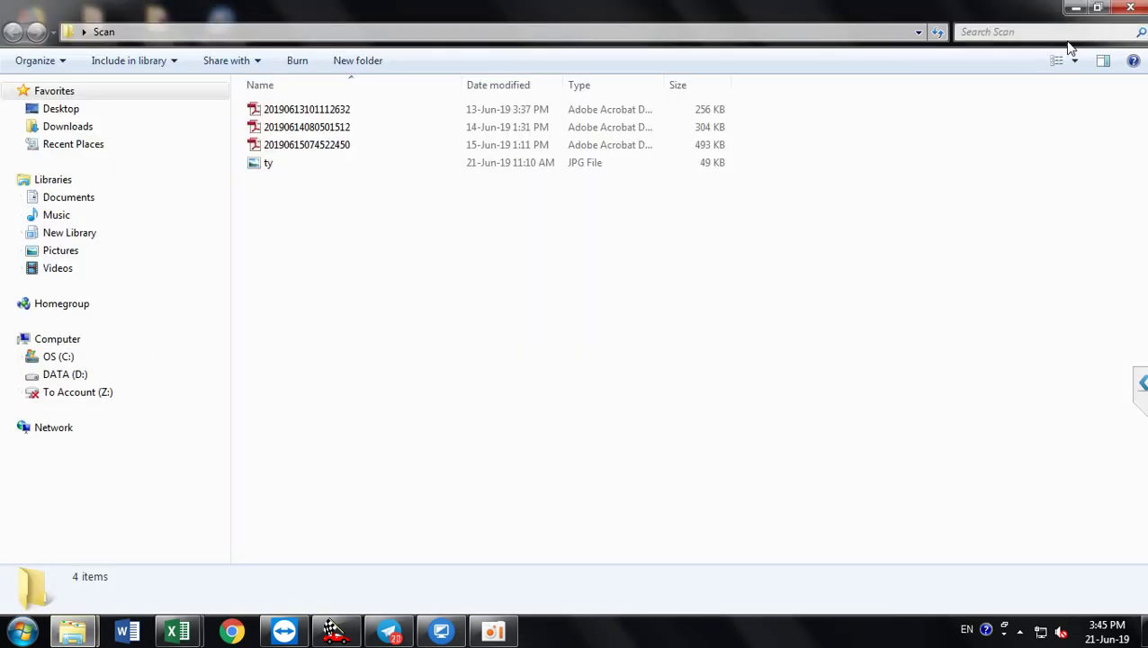
pyautogui.click(1133, 11)
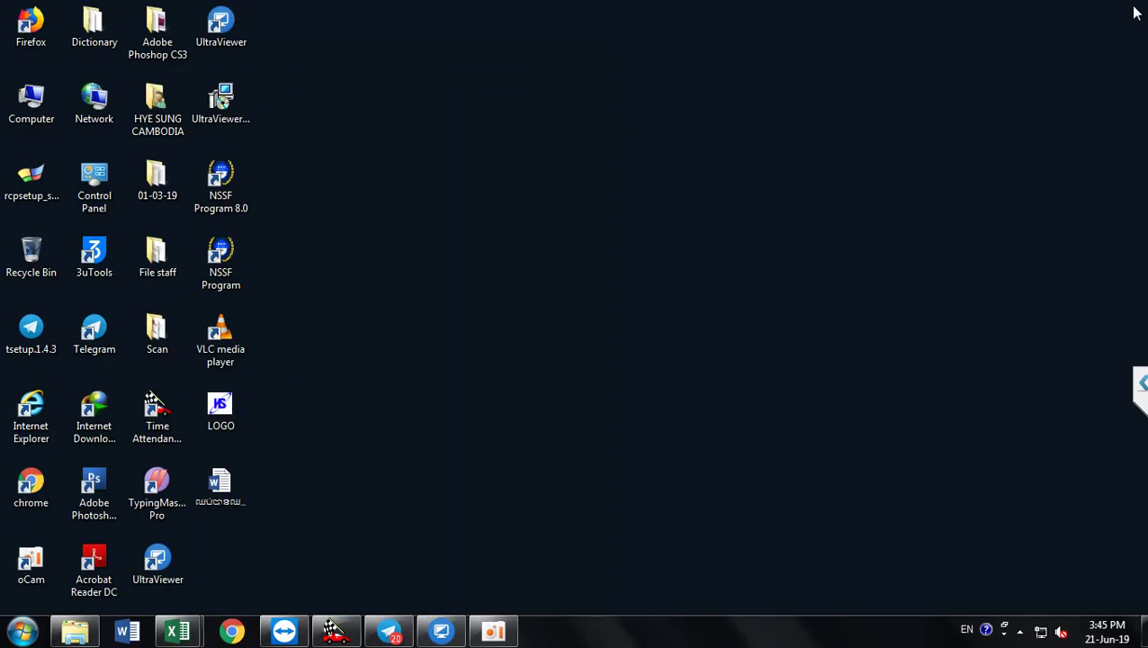
pyautogui.rightClick(163, 331)
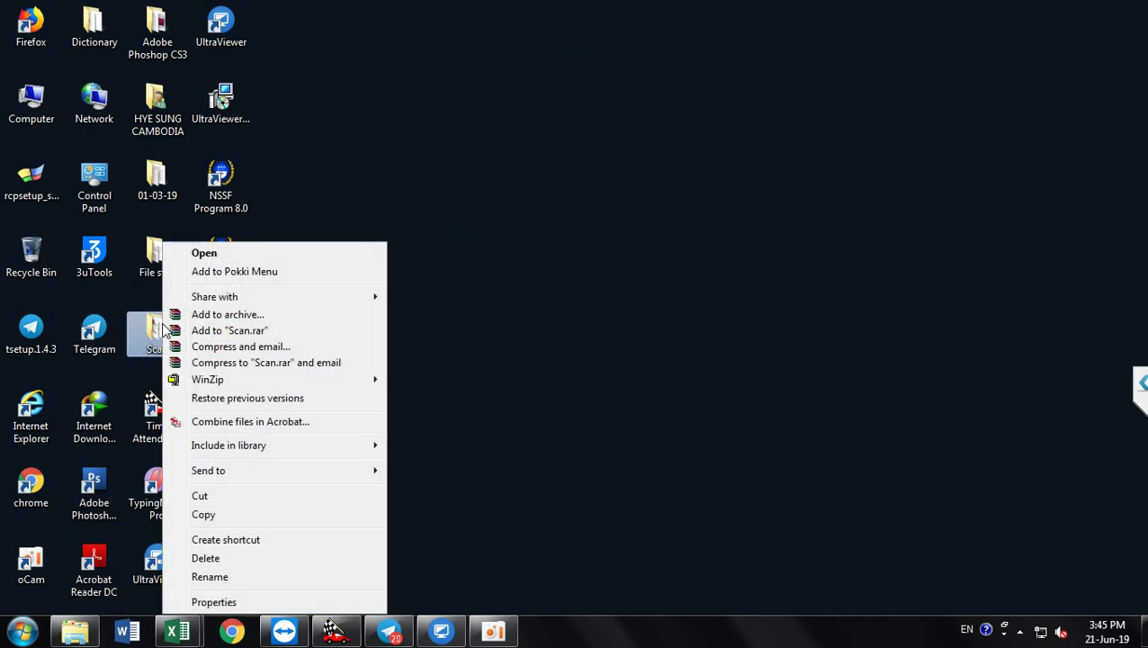
pyautogui.click(214, 603)
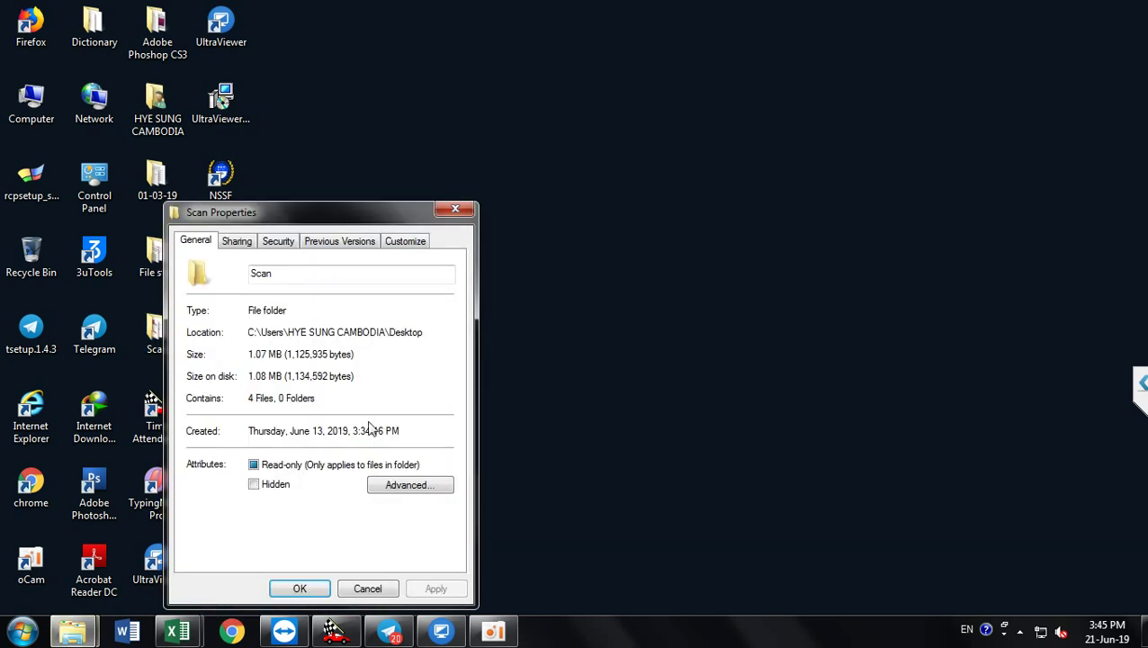
pyautogui.click(238, 243)
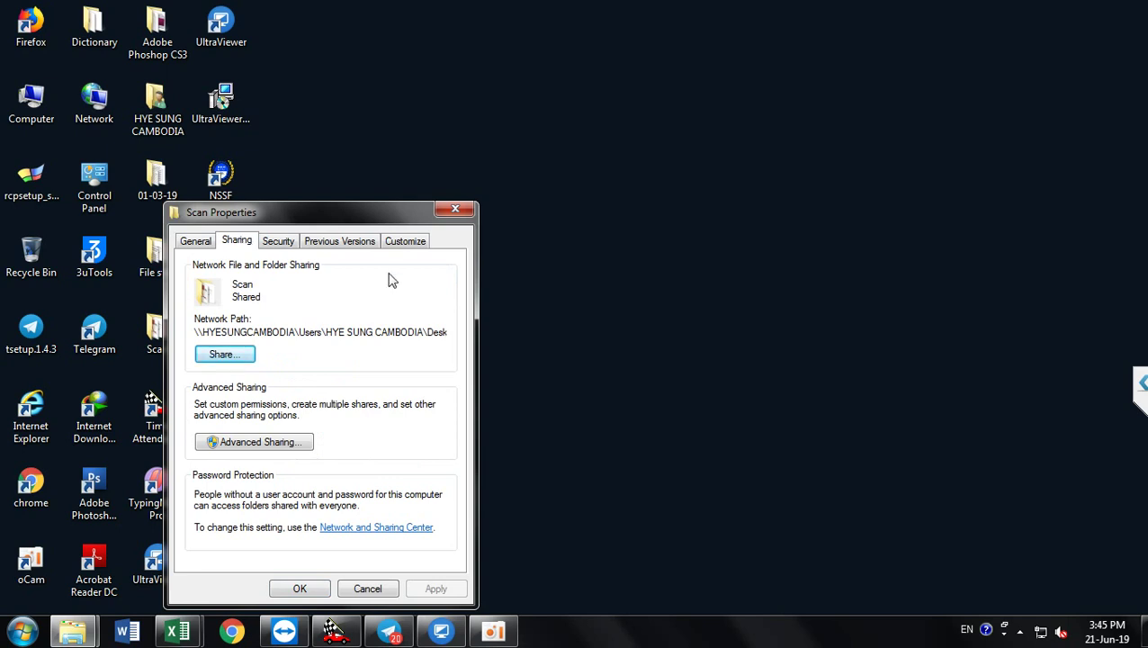
pyautogui.click(490, 208)
pyautogui.click(446, 328)
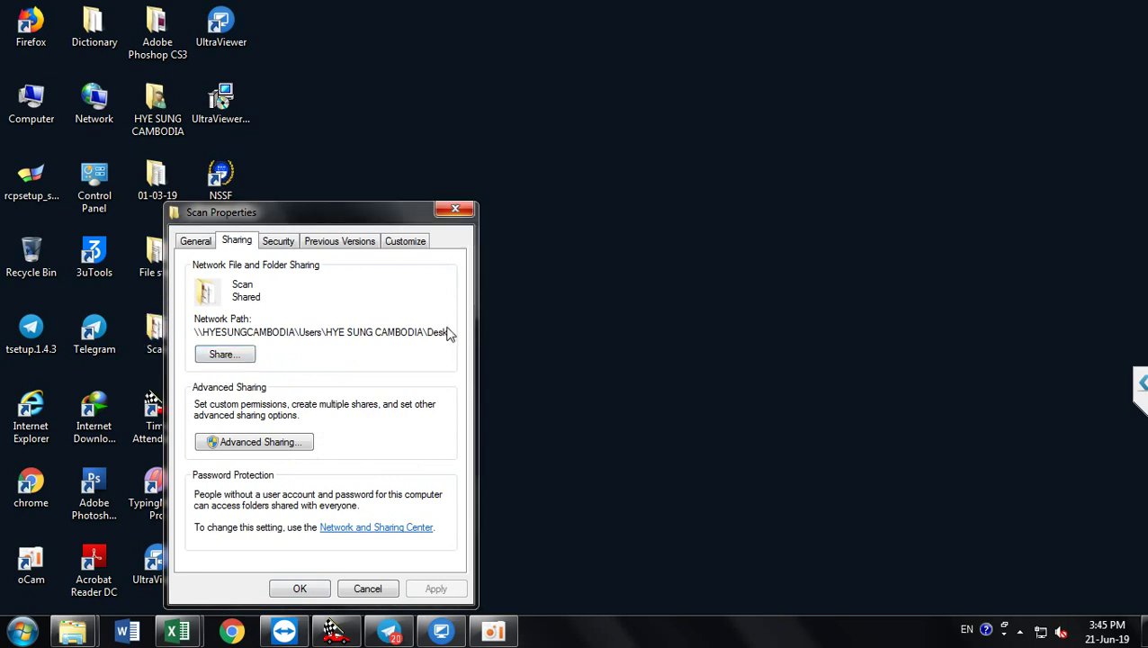
pyautogui.click(456, 211)
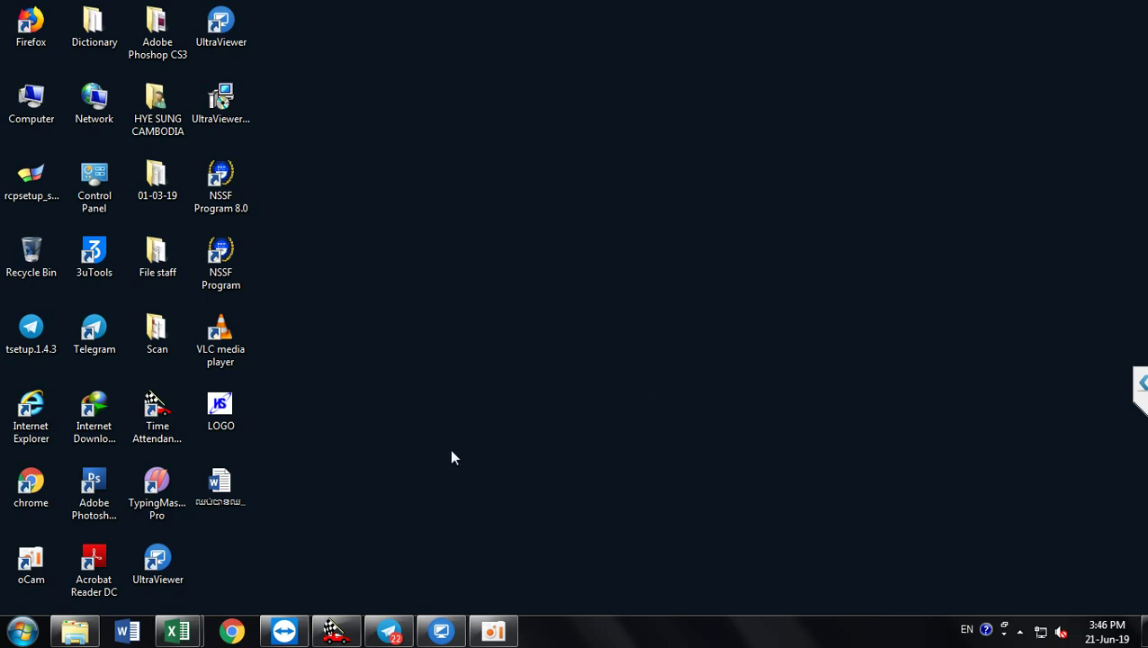
# Step: Open DATA (D:) from Computer and create a new folder named Scan there
pyautogui.click(32, 106)
pyautogui.doubleClick(32, 106)
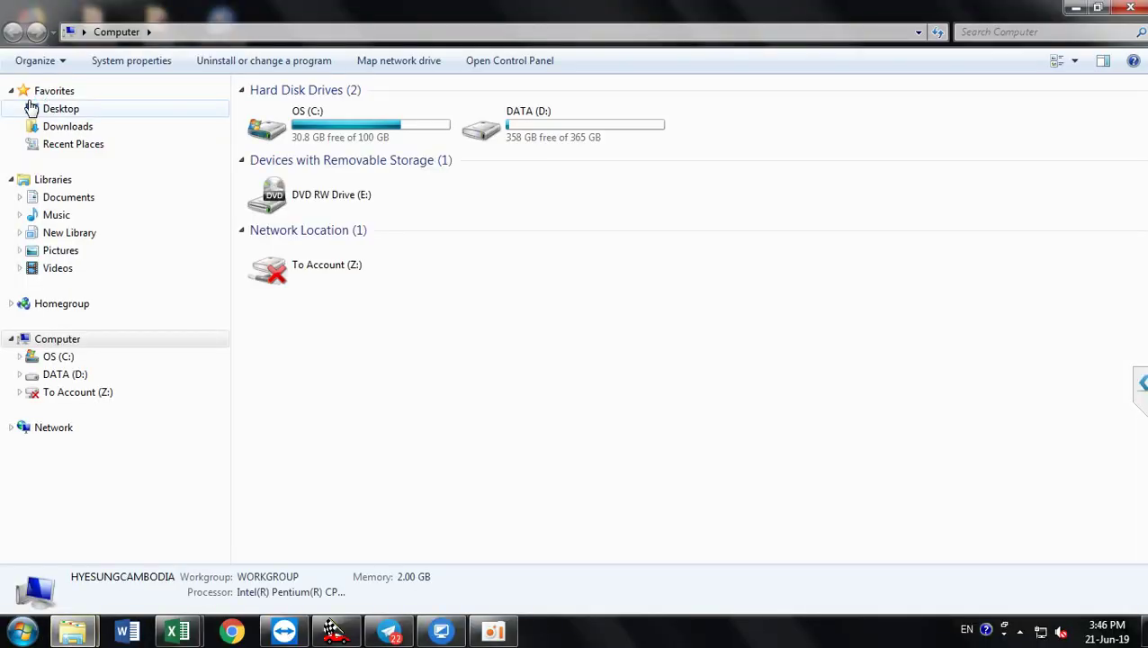
pyautogui.doubleClick(558, 130)
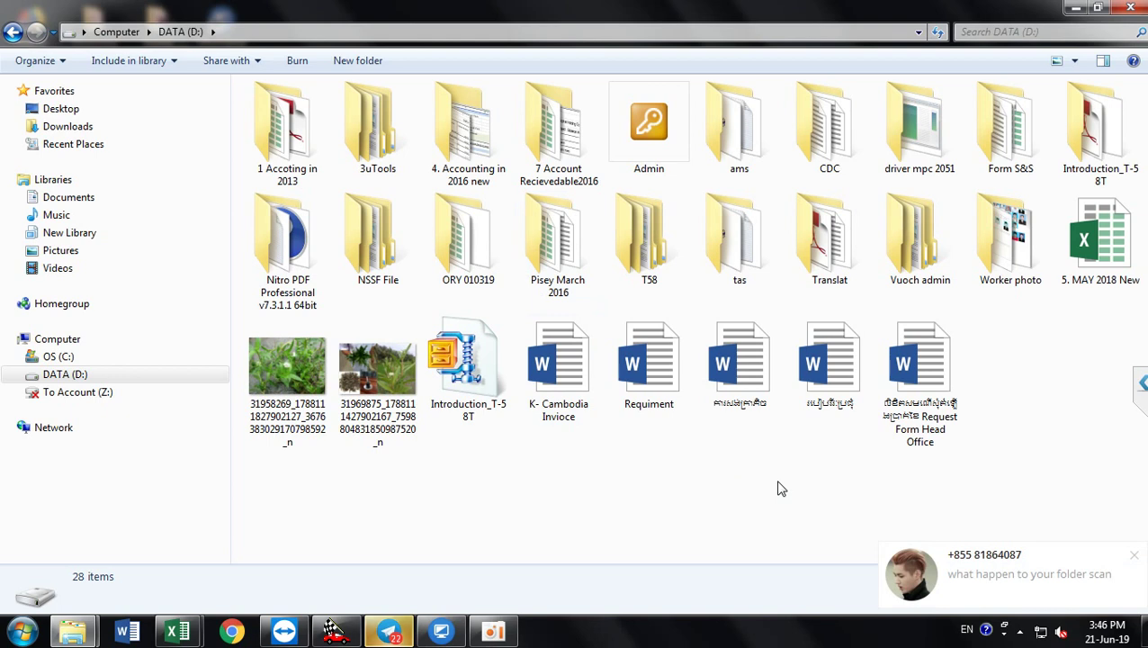
pyautogui.rightClick(1011, 356)
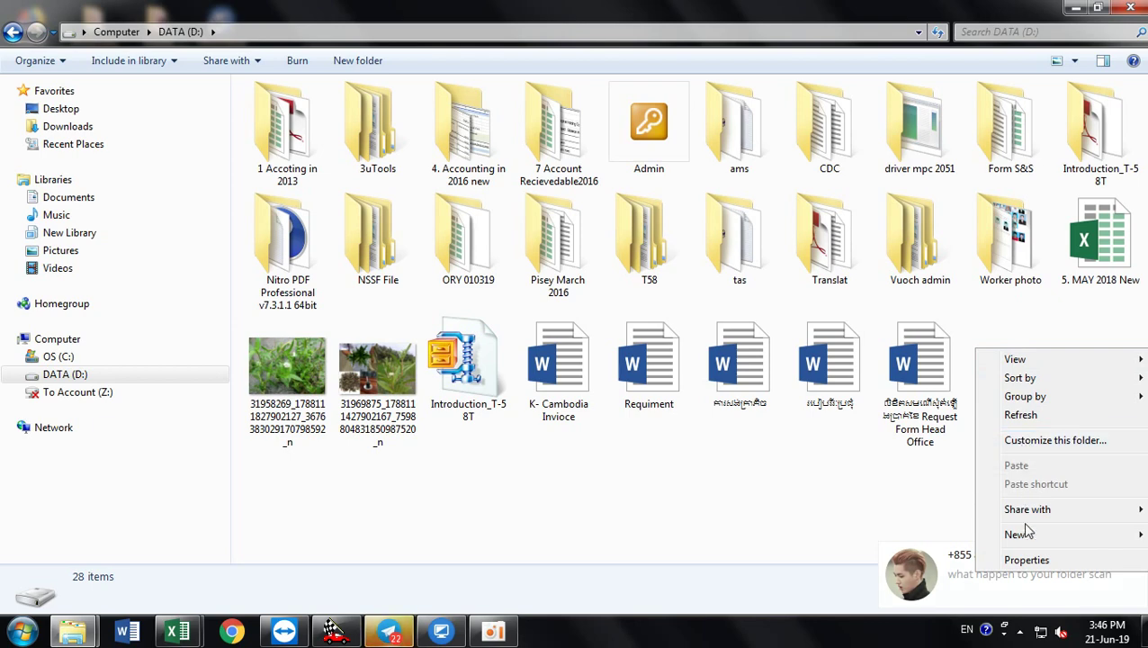
pyautogui.moveTo(1027, 539)
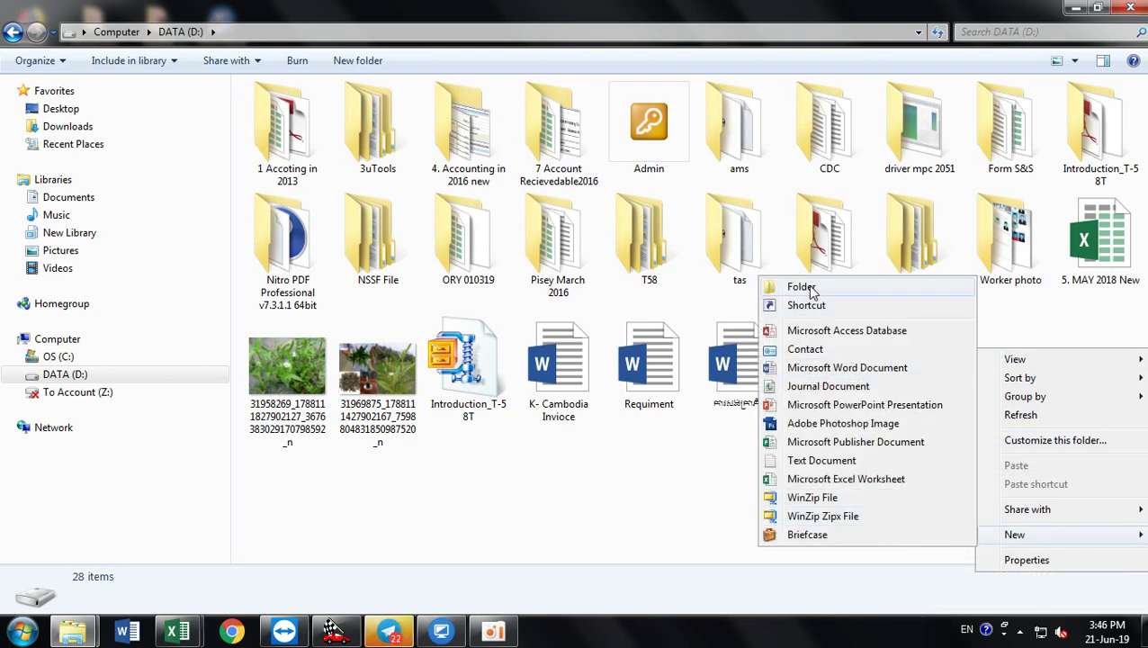
pyautogui.click(810, 288)
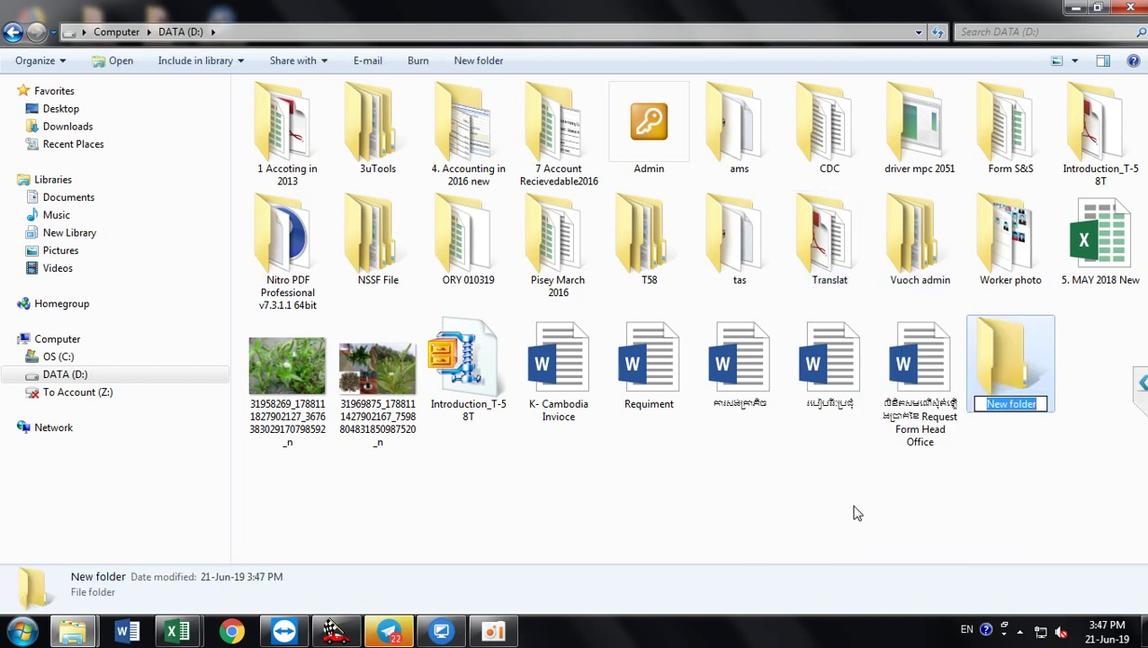
pyautogui.write('Scan')
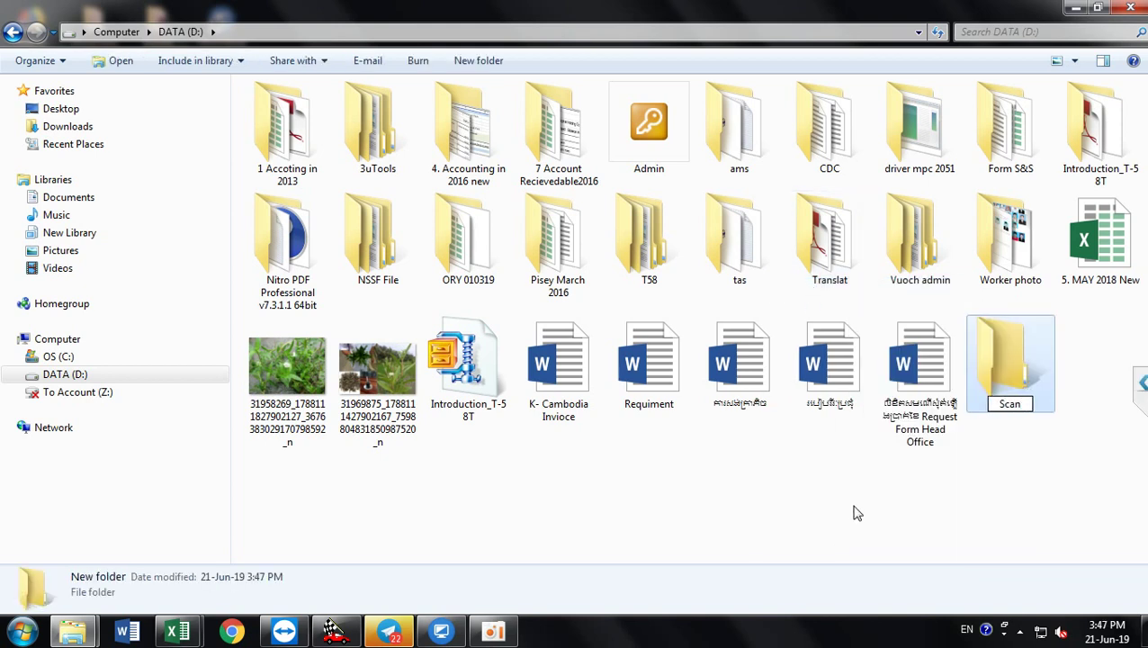
pyautogui.press('Return')
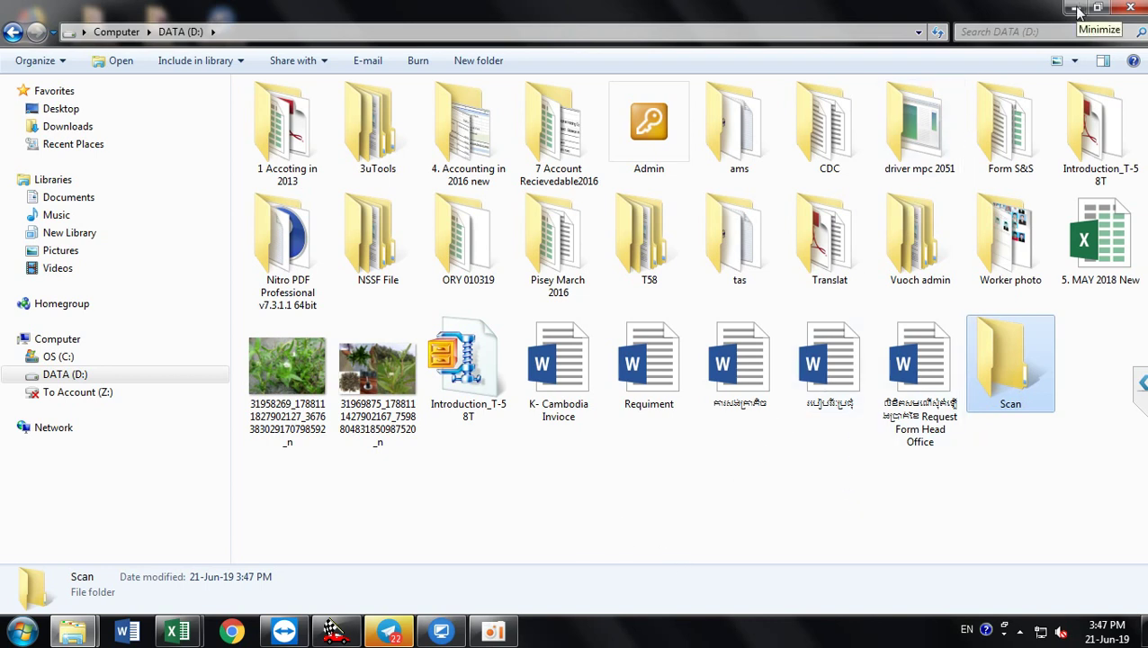
# Step: Open the Scan folder's Sharing properties and start sharing it
pyautogui.rightClick(1011, 367)
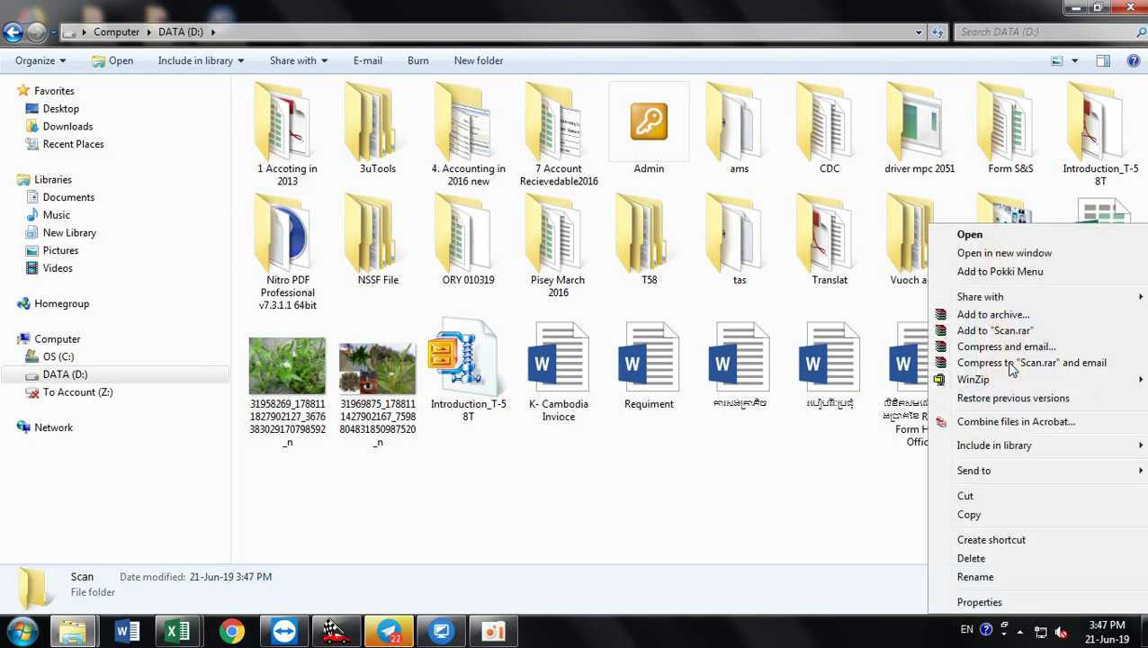
pyautogui.click(985, 603)
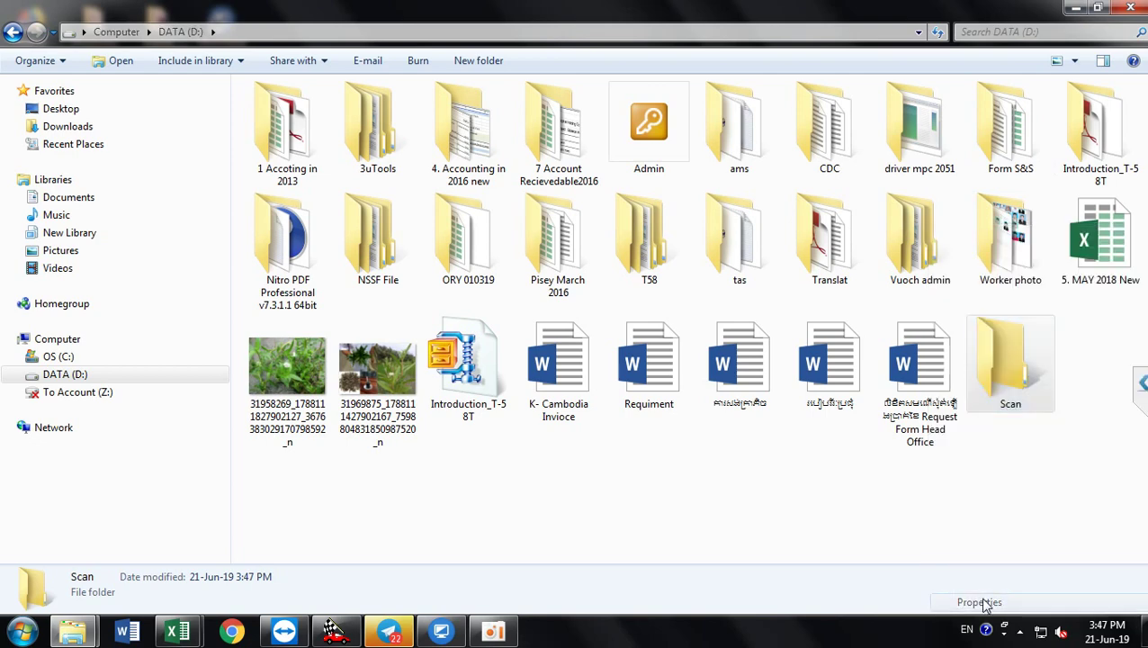
pyautogui.click(916, 243)
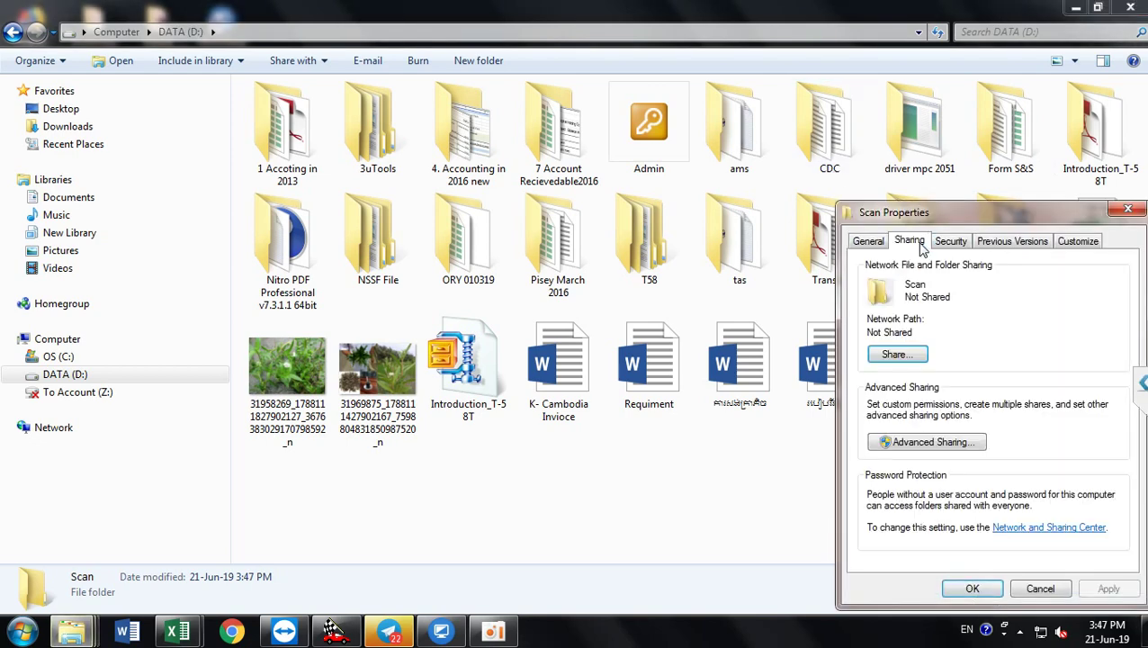
pyautogui.click(900, 355)
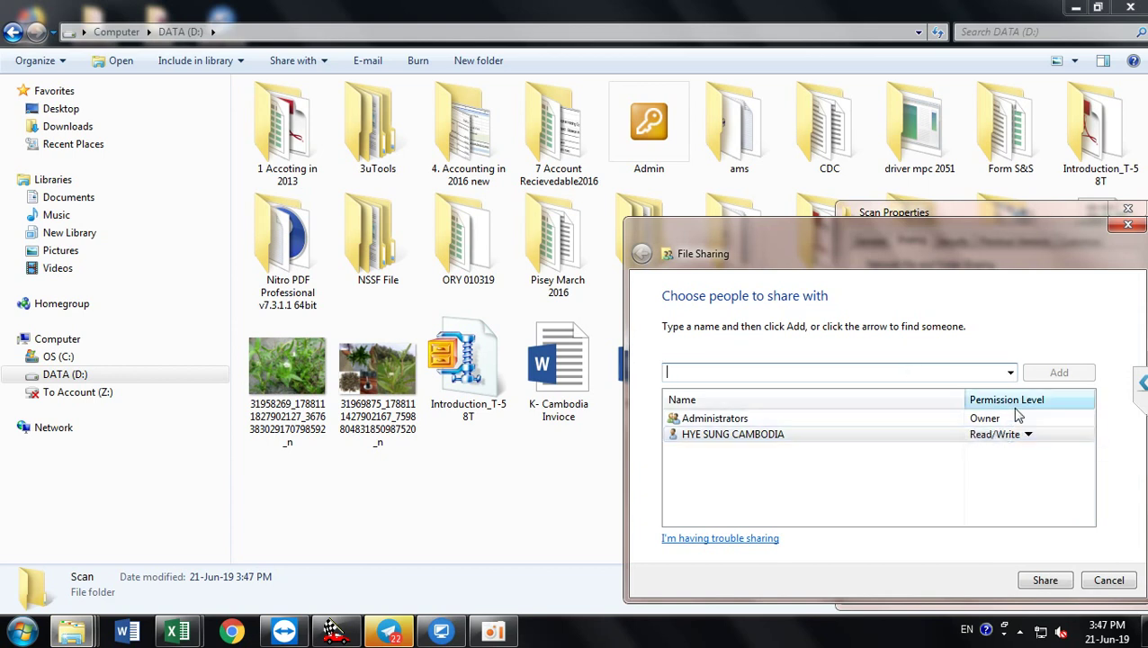
# Step: Share Scan with Everyone at Read/Write permission and close the confirmation
pyautogui.click(1011, 372)
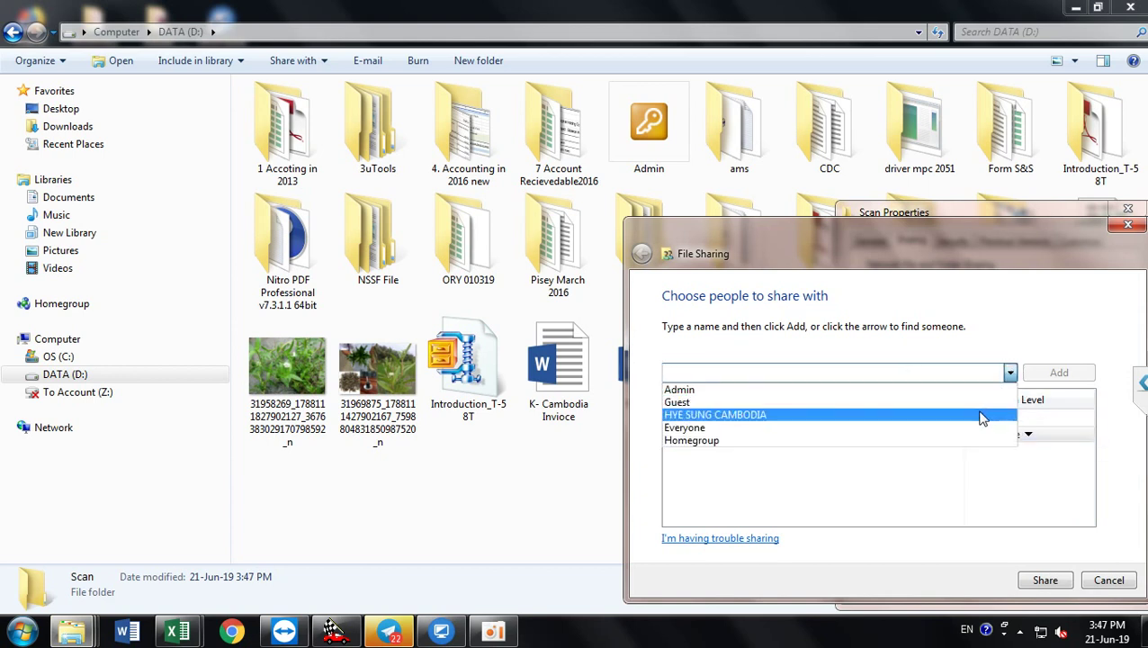
pyautogui.click(941, 427)
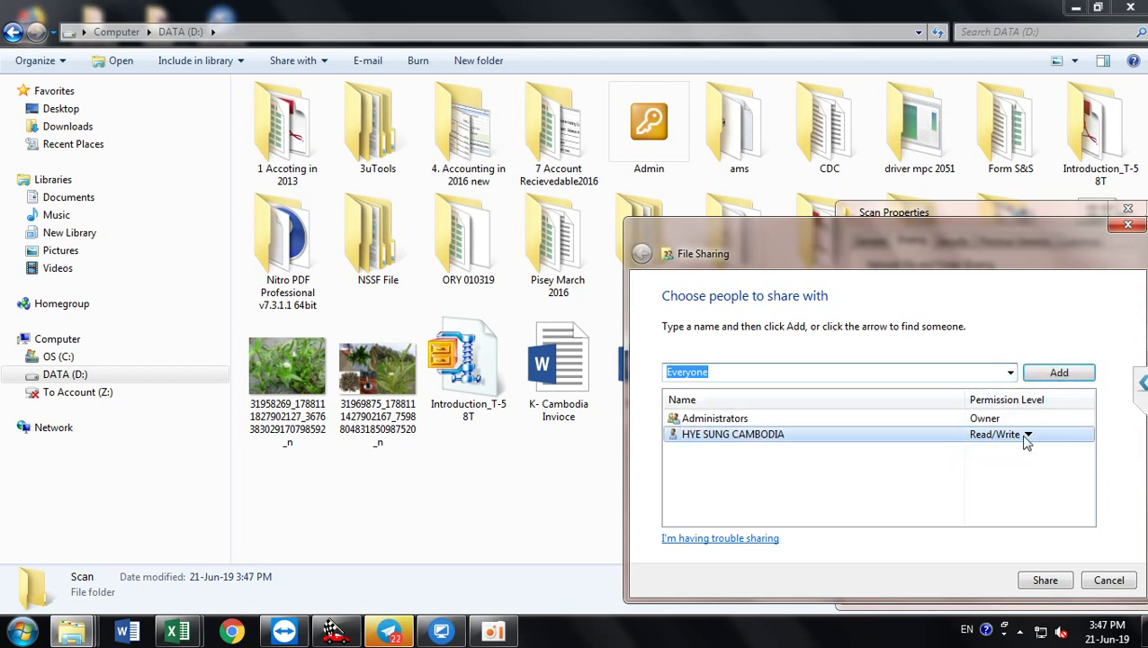
pyautogui.click(1044, 379)
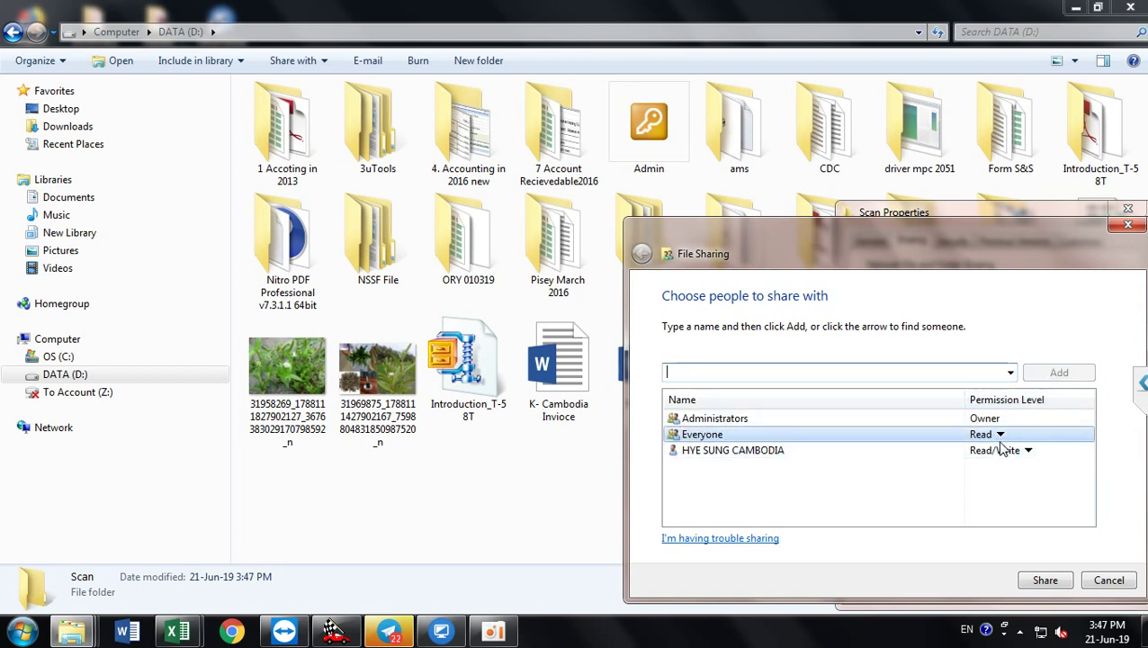
pyautogui.click(998, 434)
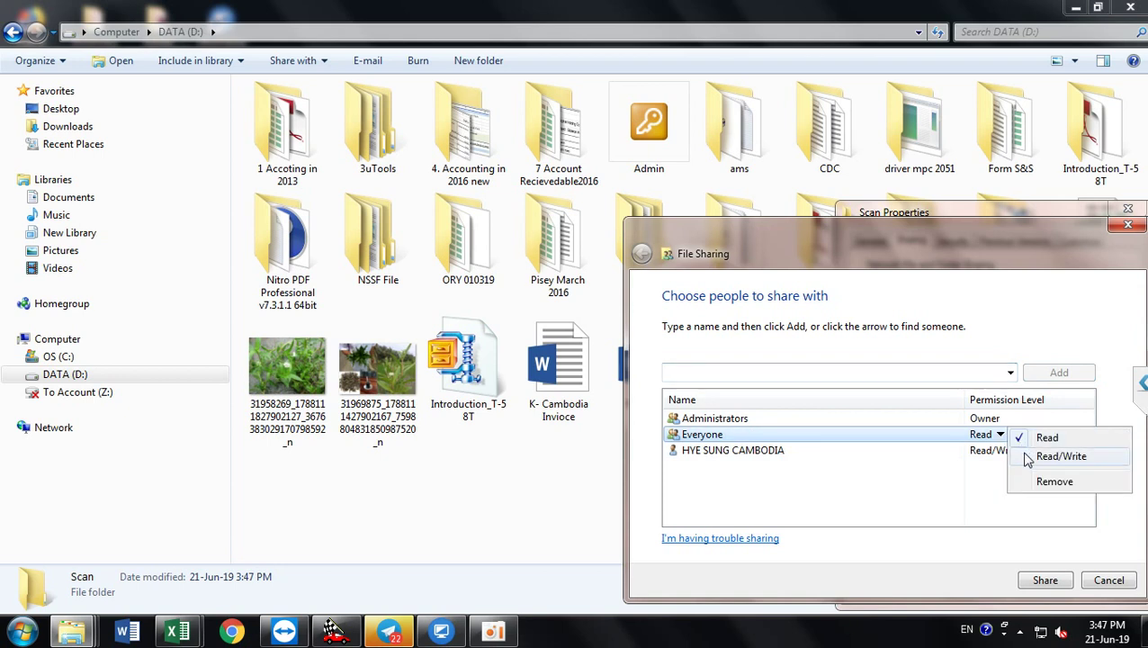
pyautogui.click(1022, 458)
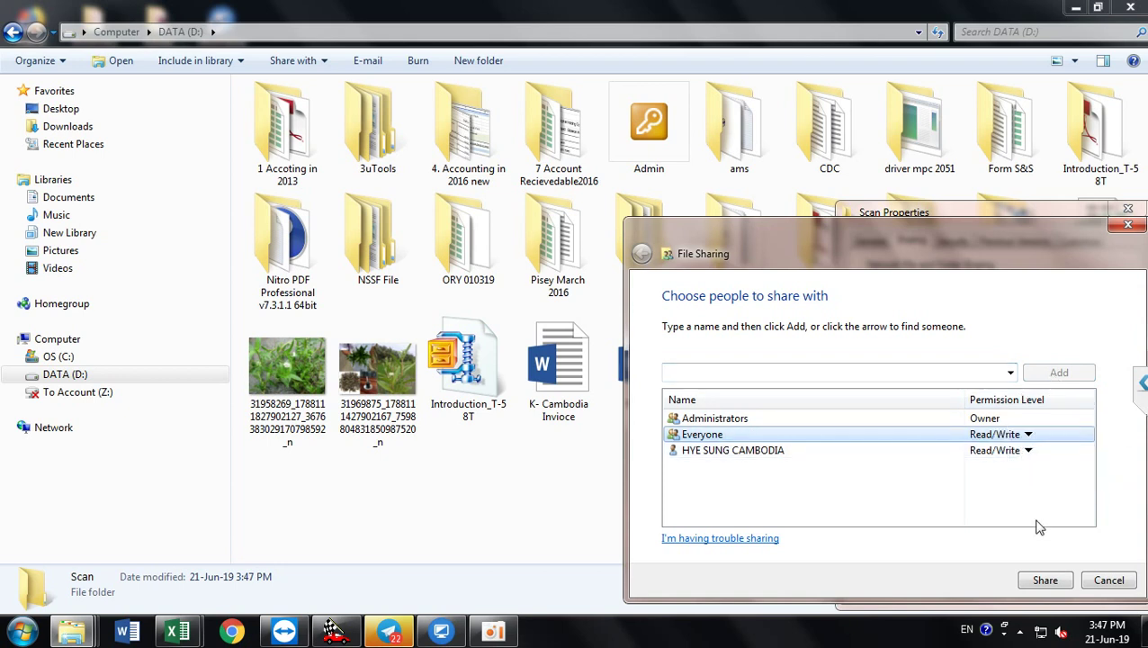
pyautogui.click(1044, 580)
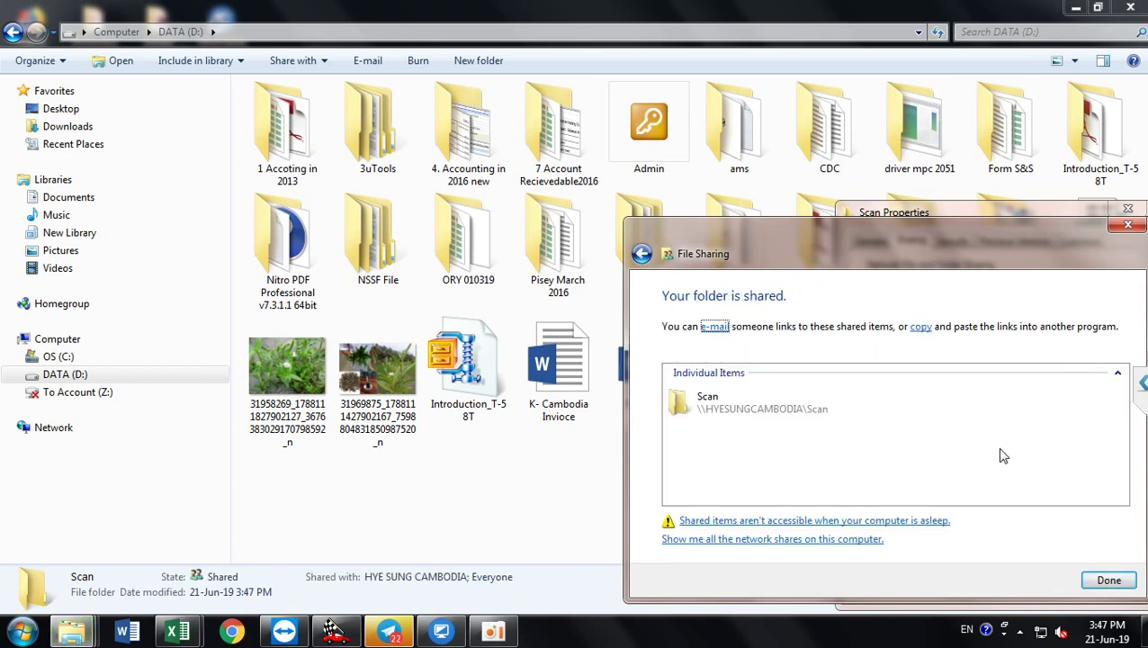
pyautogui.click(1125, 583)
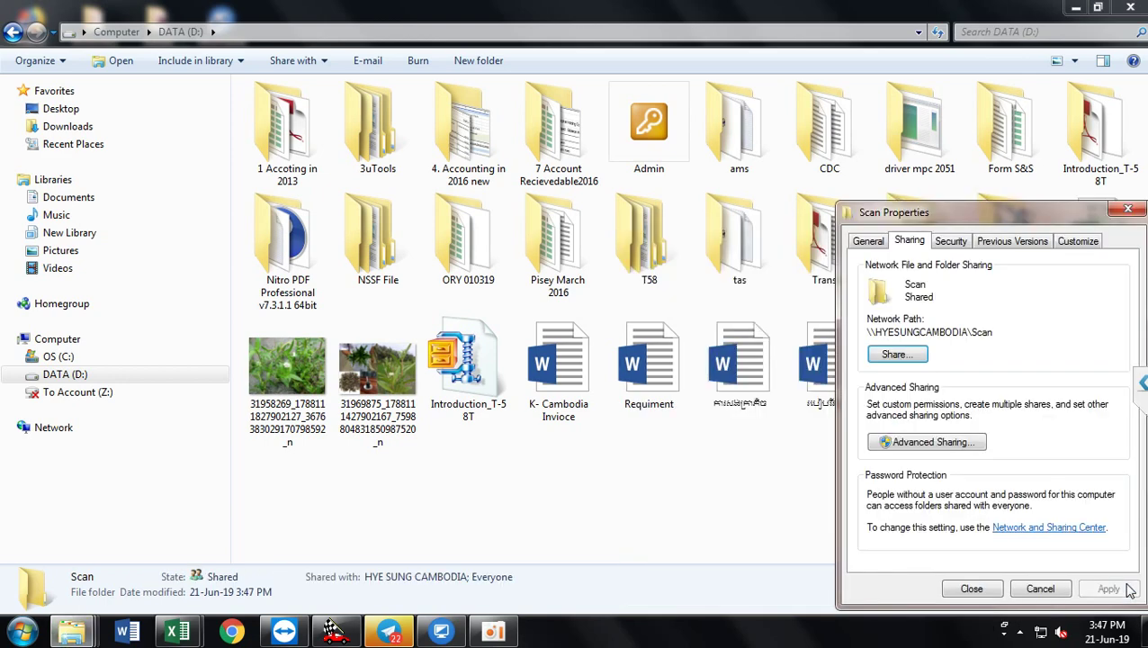
# Step: Grant Everyone Full Control in the Scan share's Advanced Sharing permissions
pyautogui.click(928, 445)
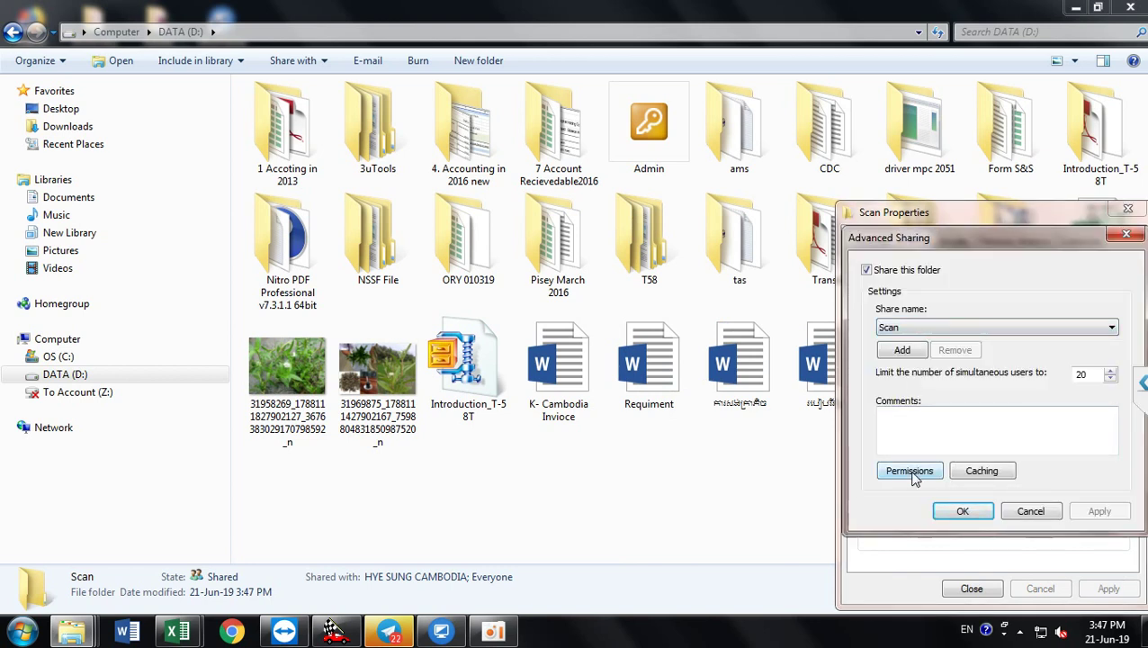
pyautogui.click(911, 473)
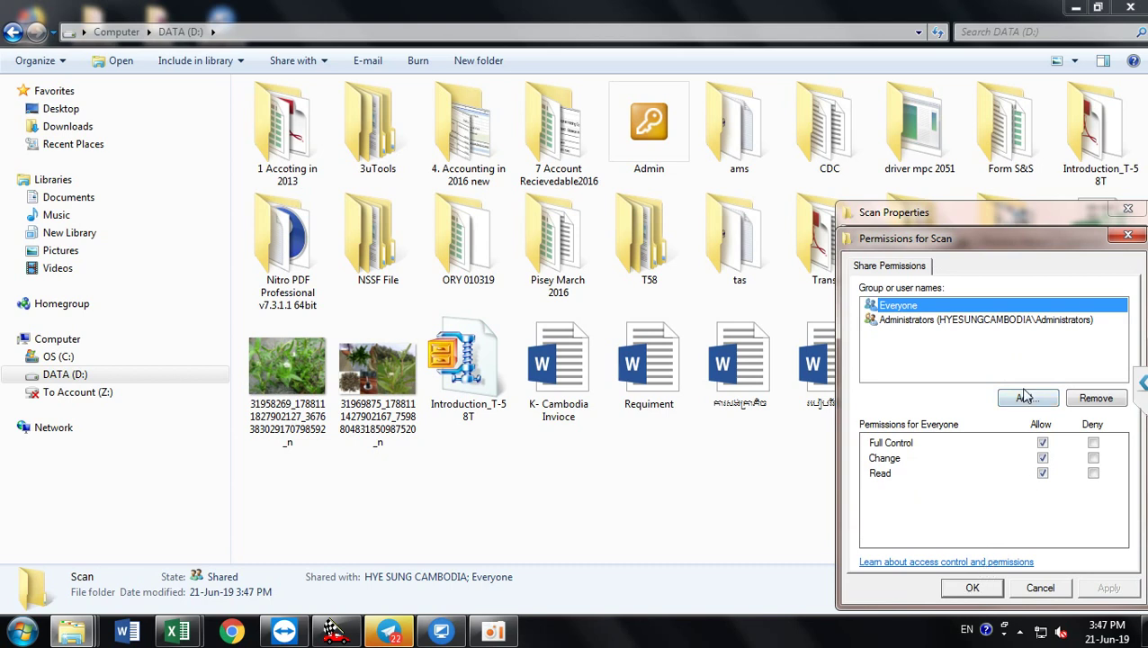
pyautogui.click(973, 588)
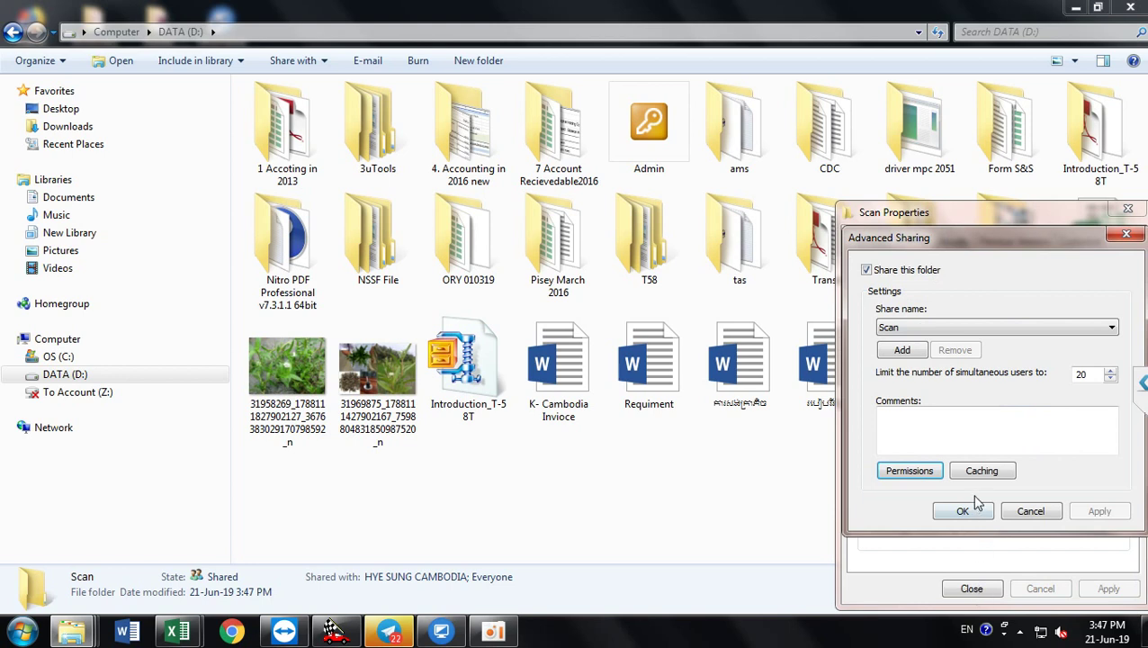
pyautogui.click(960, 513)
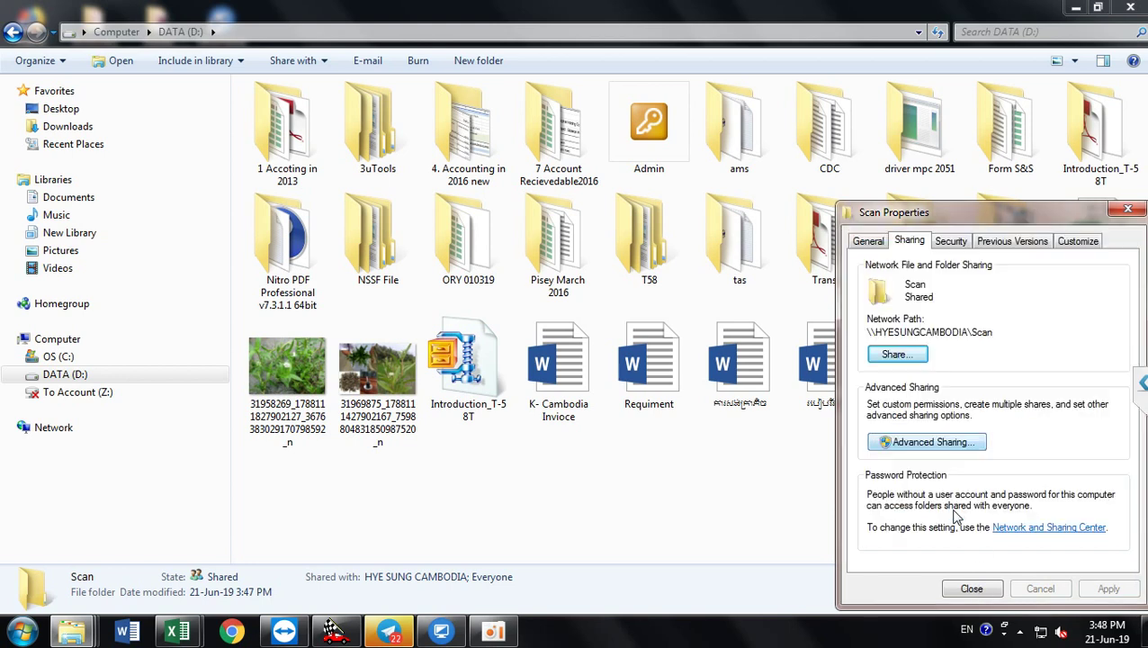
# Step: Close Scan Properties, minimize the DATA (D:) window, and dismiss the colour-scheme prompt
pyautogui.click(965, 591)
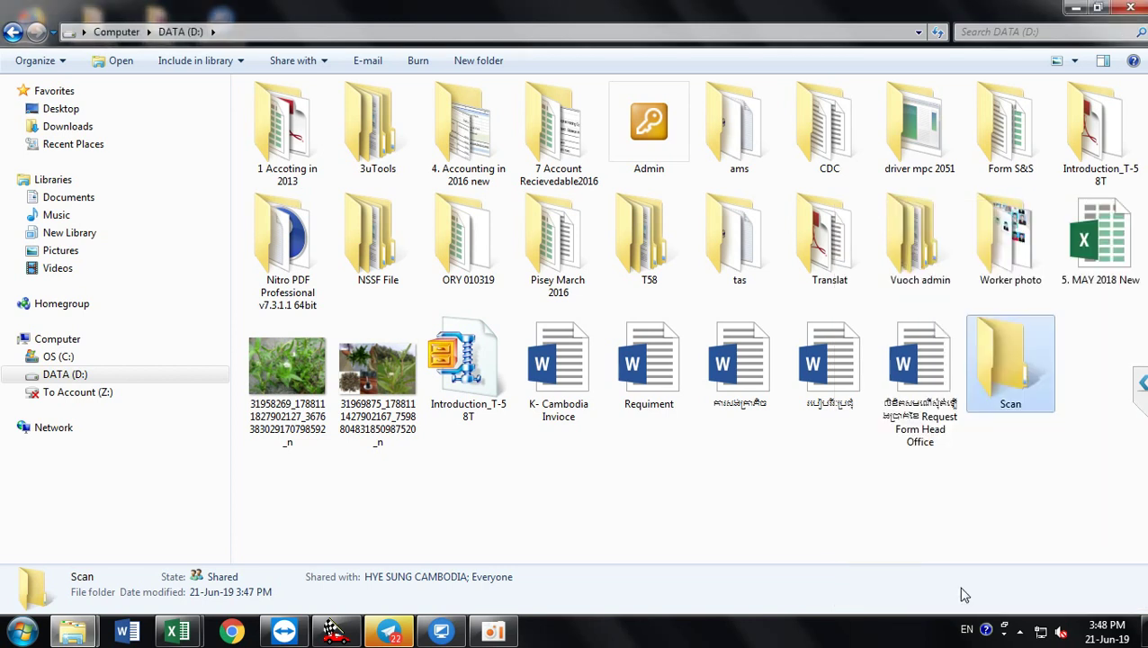
pyautogui.click(818, 462)
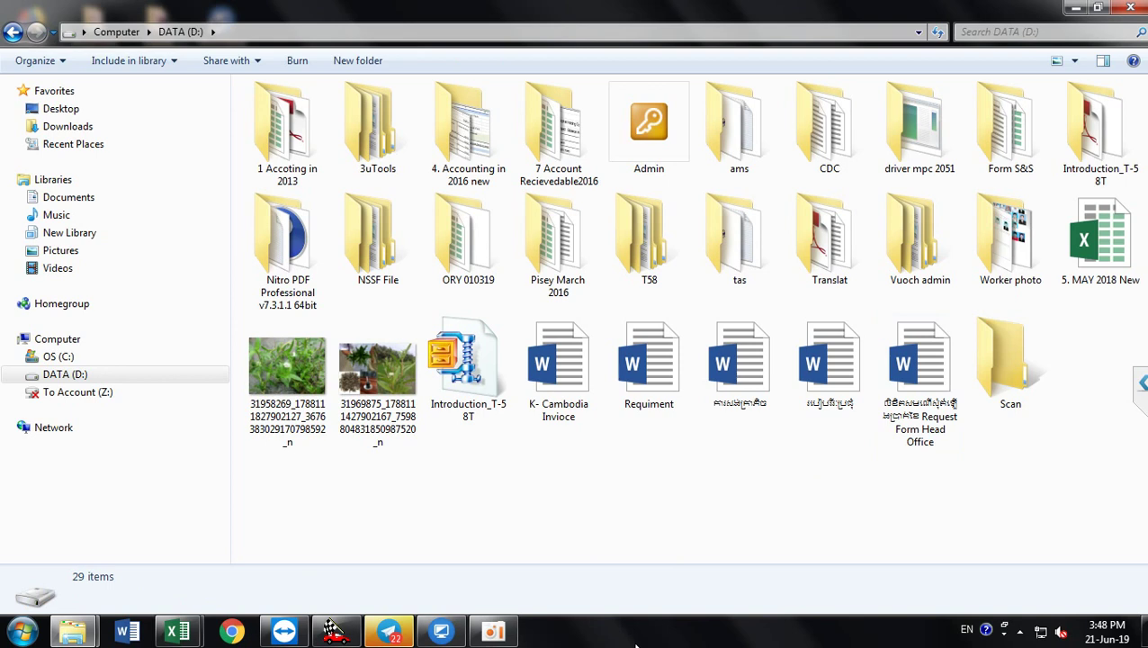
pyautogui.moveTo(284, 632)
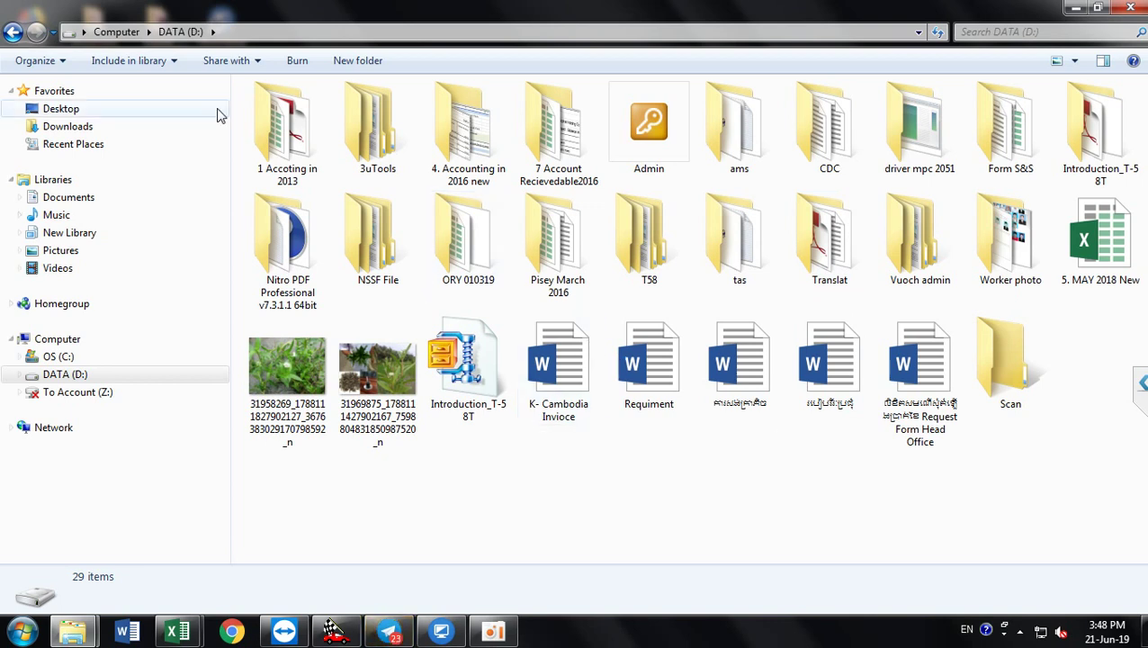
pyautogui.click(1098, 8)
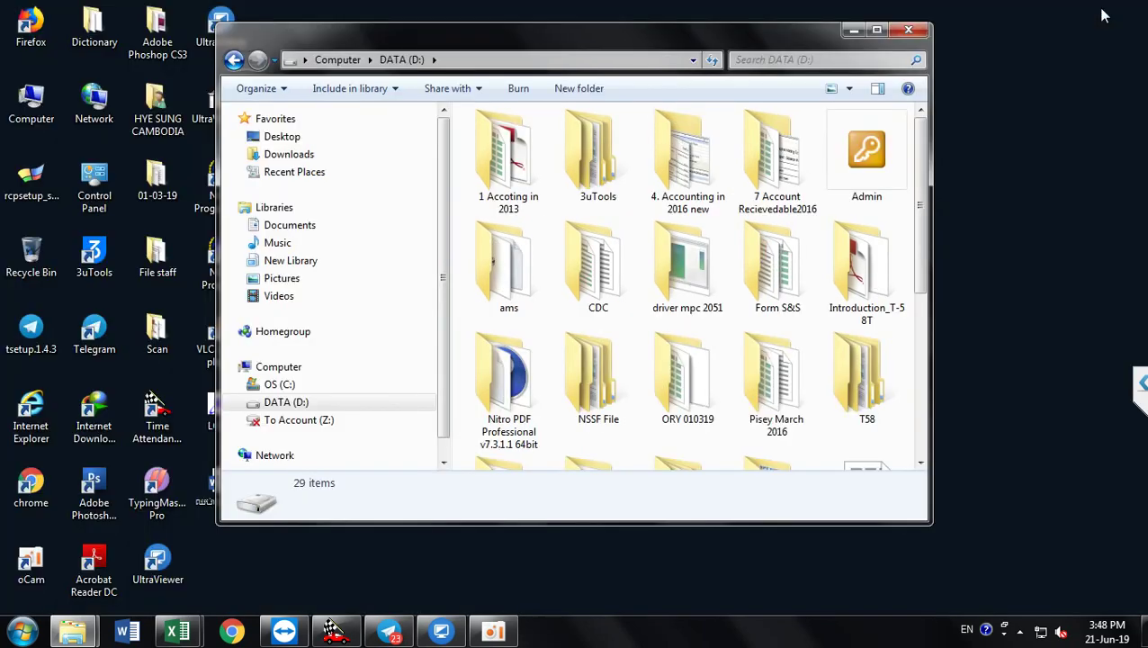
pyautogui.click(852, 31)
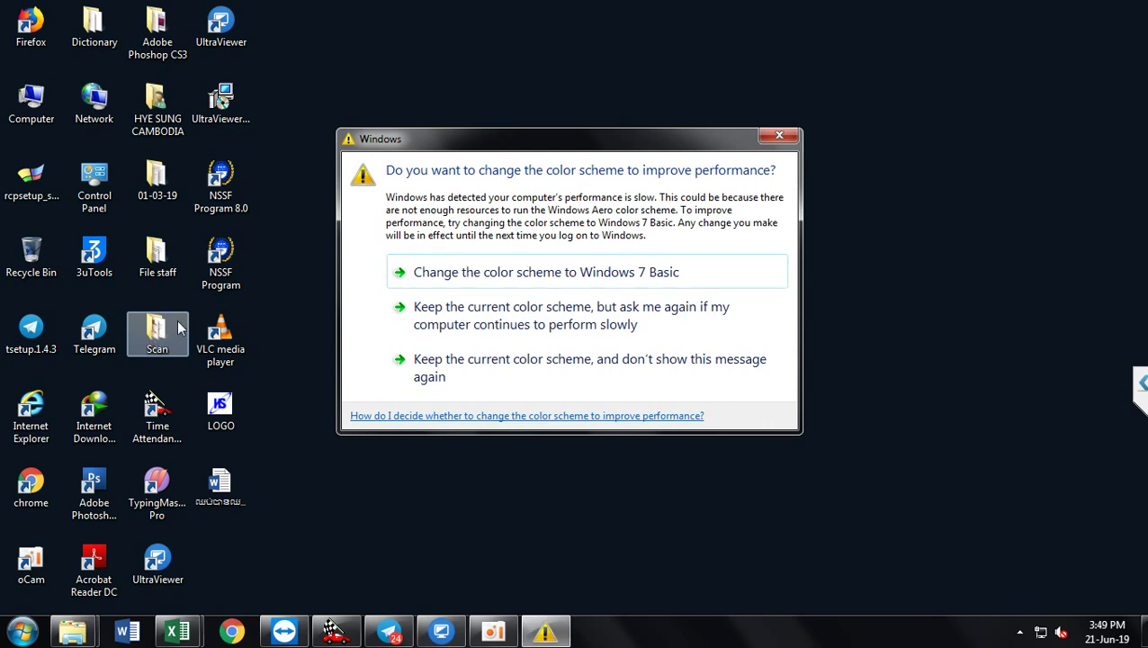
pyautogui.click(779, 139)
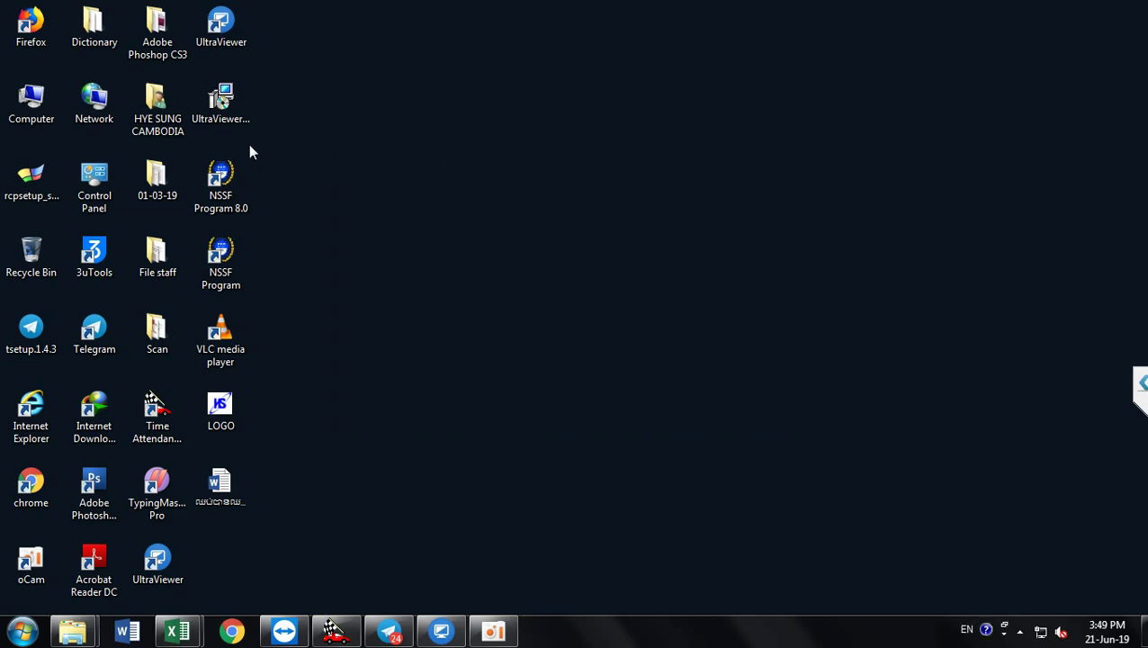
# Step: Open the Scan folder on DATA (D:) to confirm it is empty, then minimize it
pyautogui.doubleClick(40, 117)
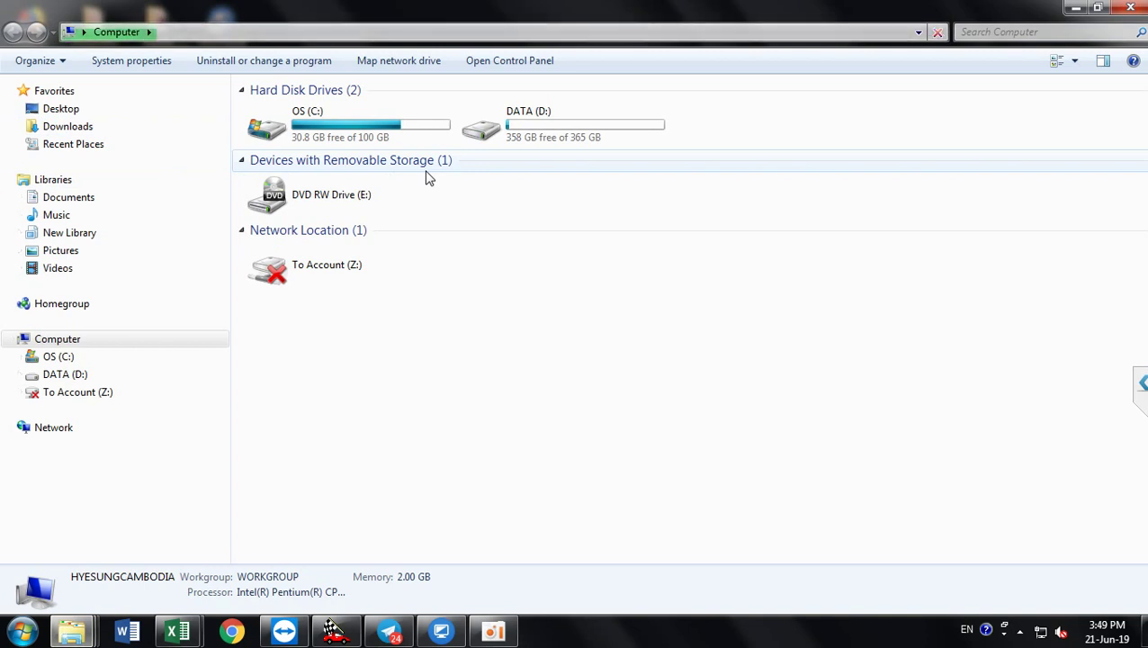
pyautogui.doubleClick(553, 140)
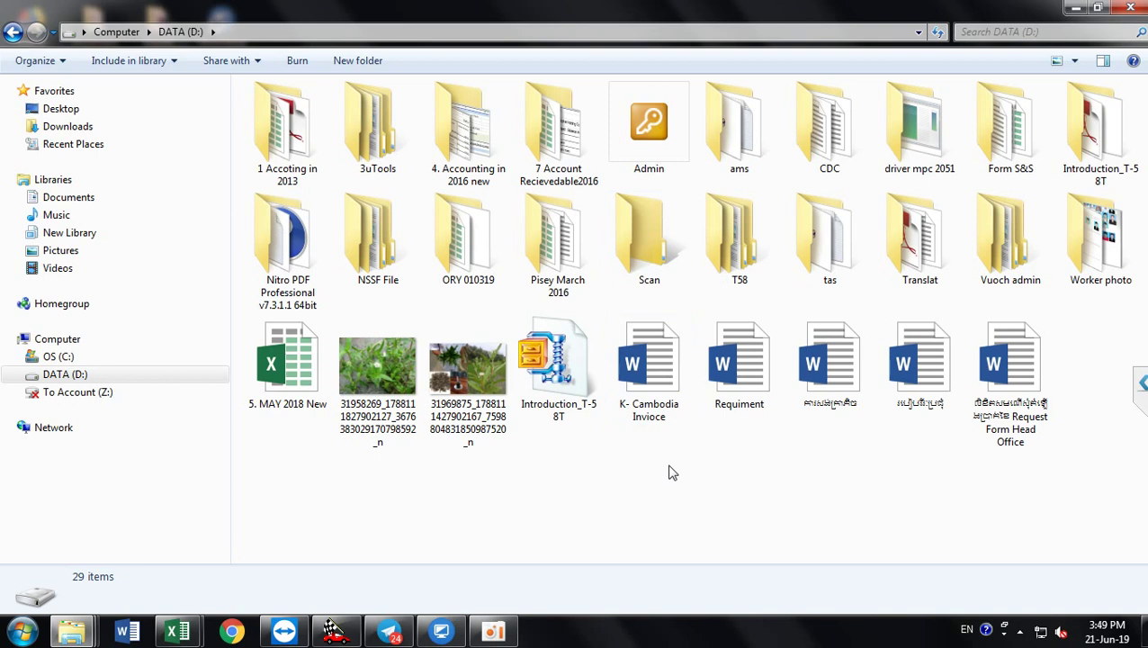
pyautogui.doubleClick(659, 255)
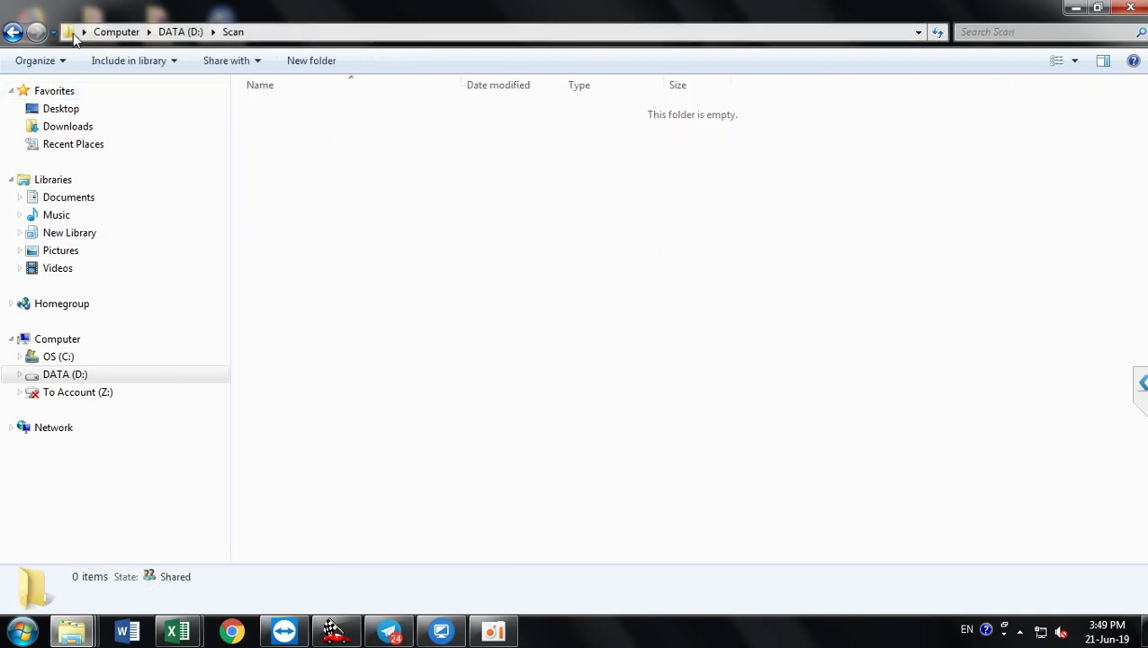
pyautogui.click(1079, 11)
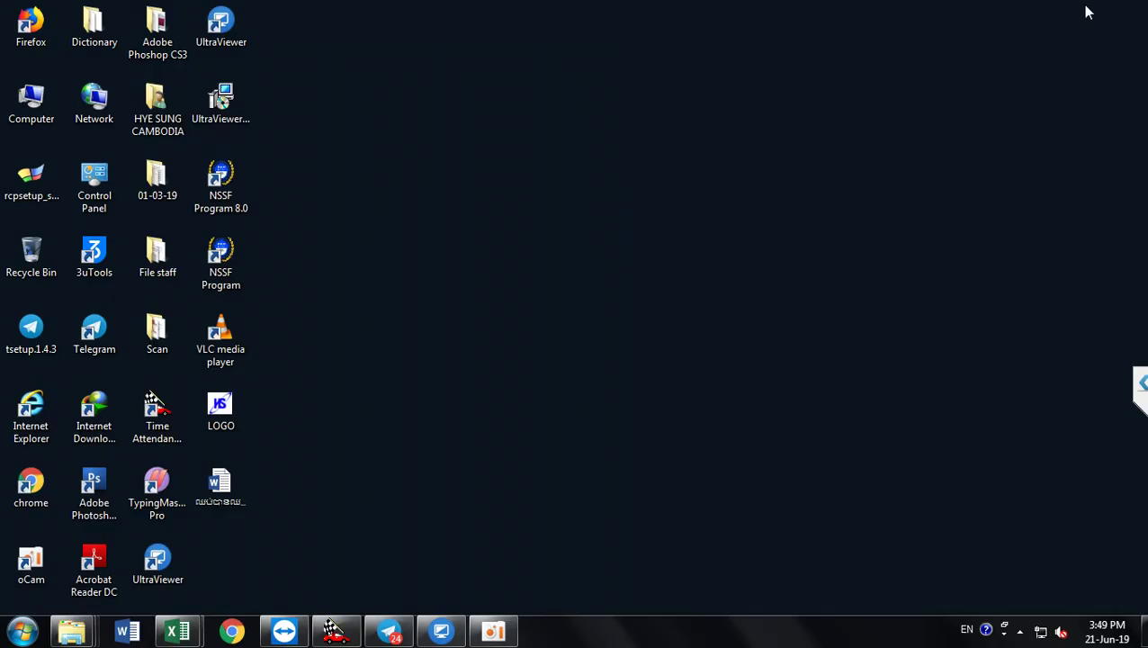
# Step: Delete the old desktop Scan folder to the Recycle Bin
pyautogui.click(164, 338)
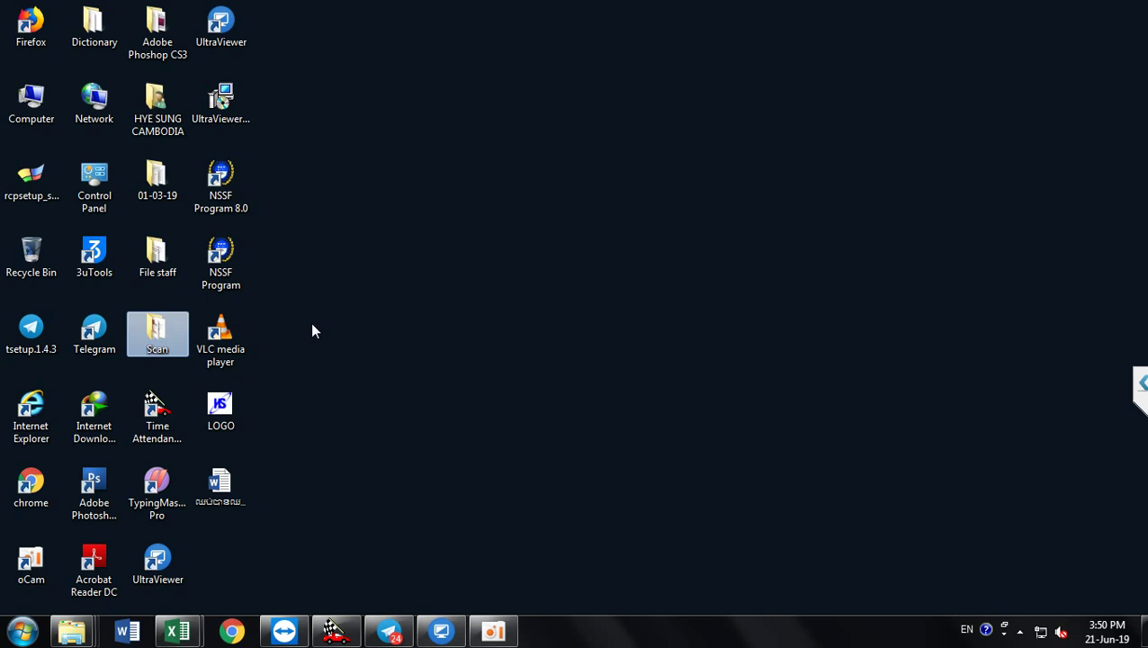
pyautogui.moveTo(151, 328)
pyautogui.rightClick(129, 330)
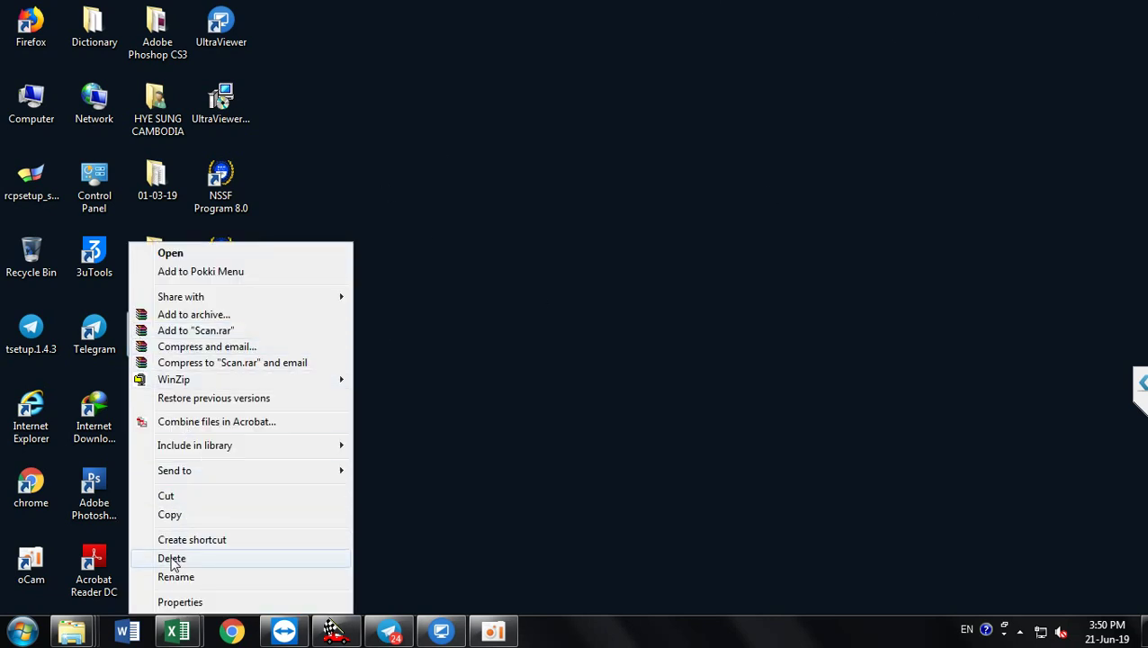
pyautogui.click(171, 559)
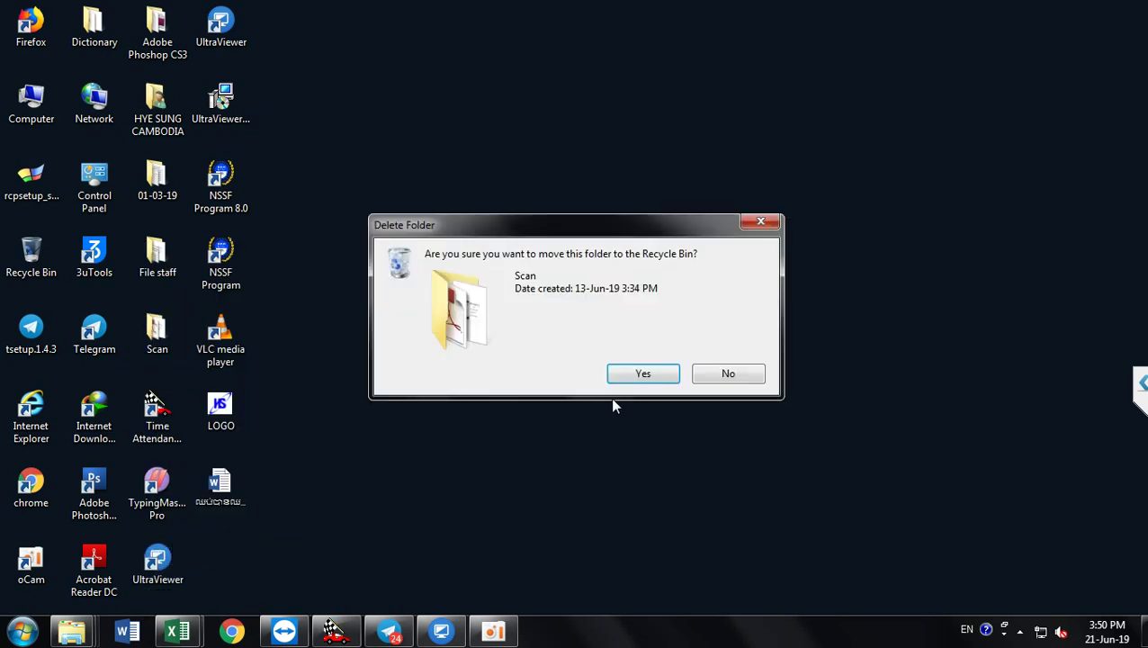
pyautogui.click(635, 377)
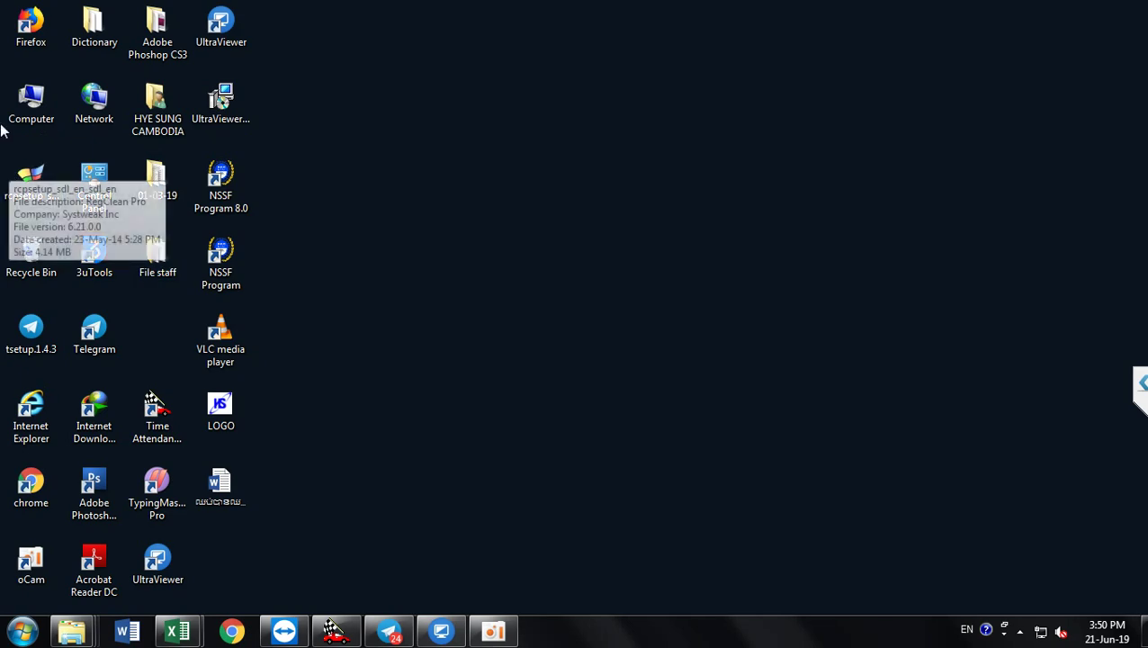
# Step: Browse to DATA (D:), select the Scan folder to view its details, and dismiss the colour-scheme prompt
pyautogui.doubleClick(32, 126)
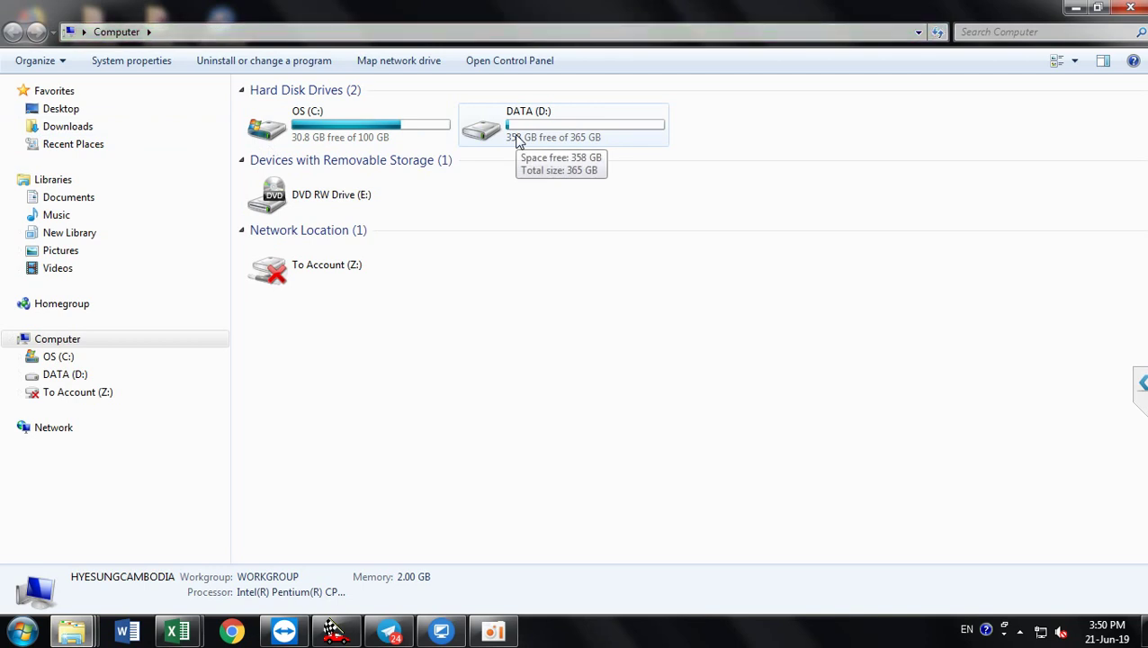
pyautogui.doubleClick(518, 142)
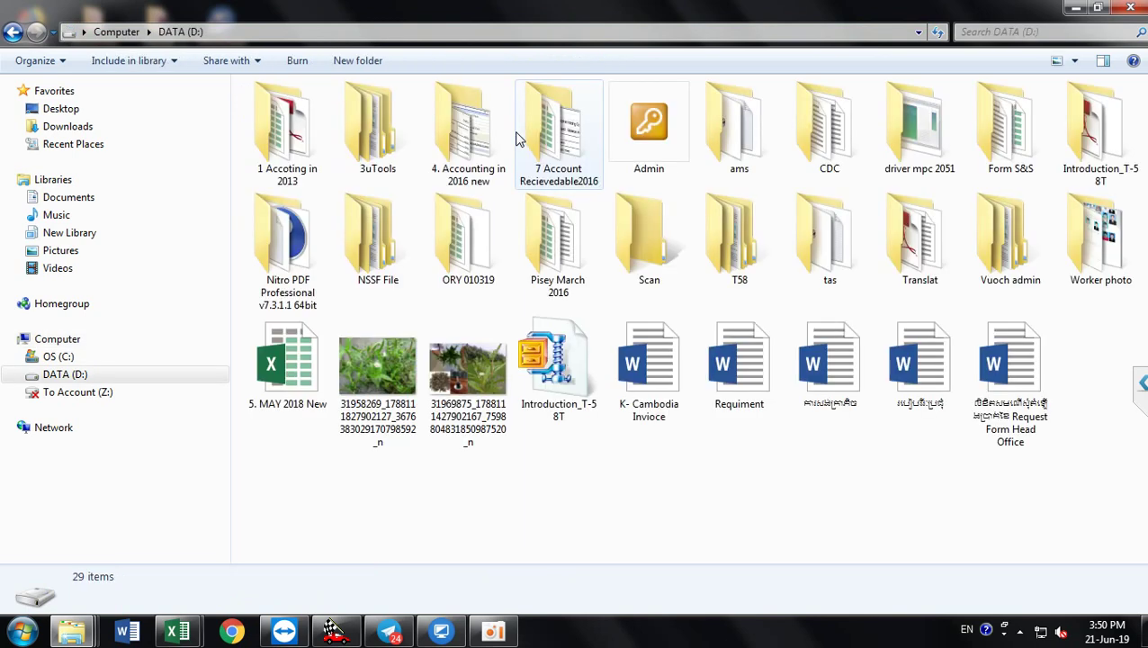
pyautogui.click(661, 262)
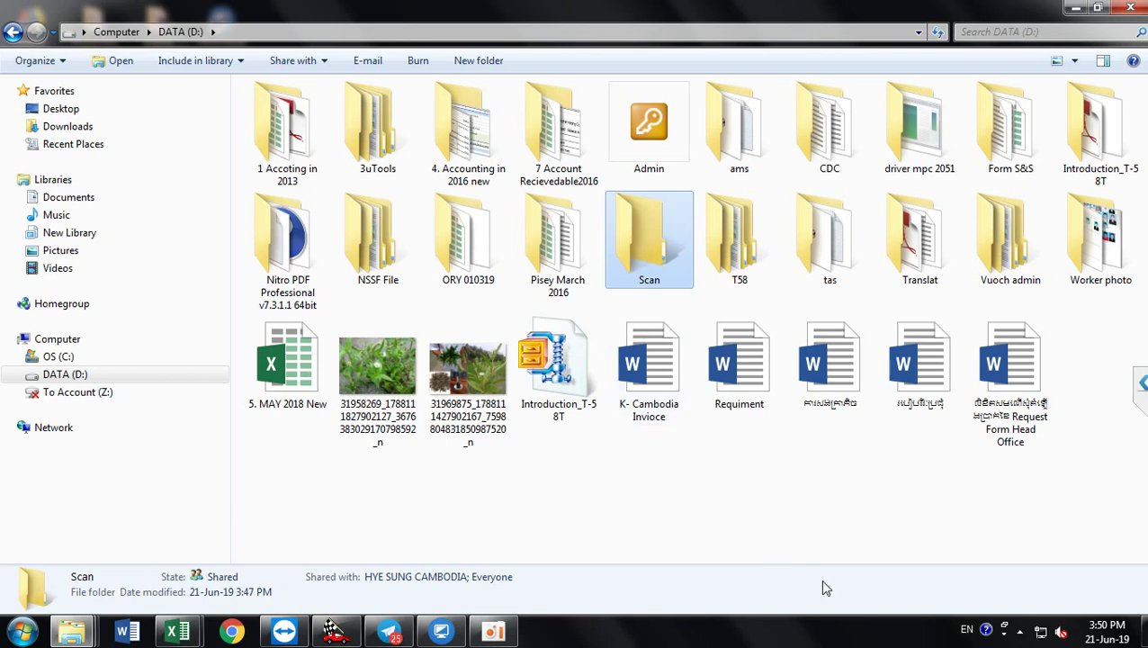
pyautogui.click(807, 523)
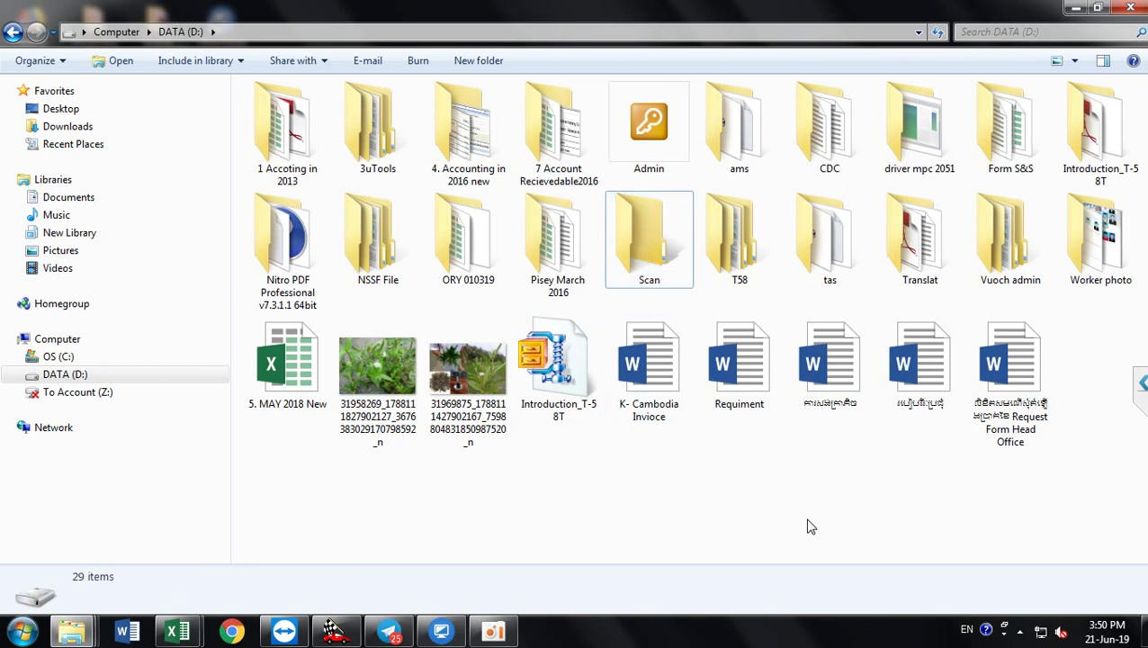
pyautogui.click(673, 288)
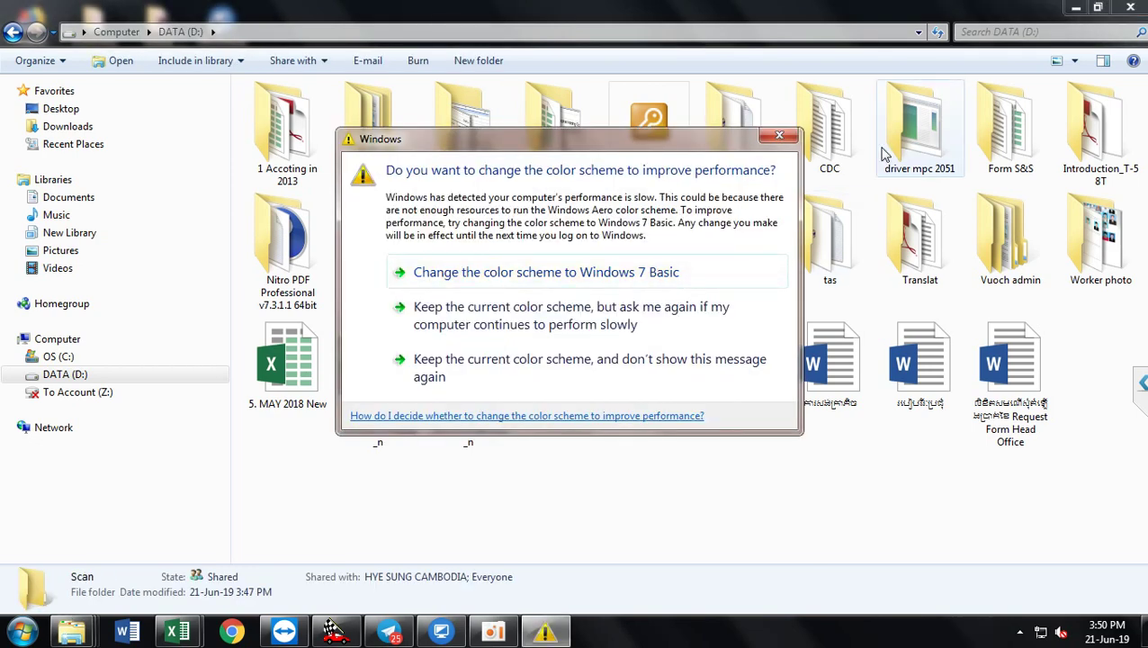
pyautogui.click(780, 138)
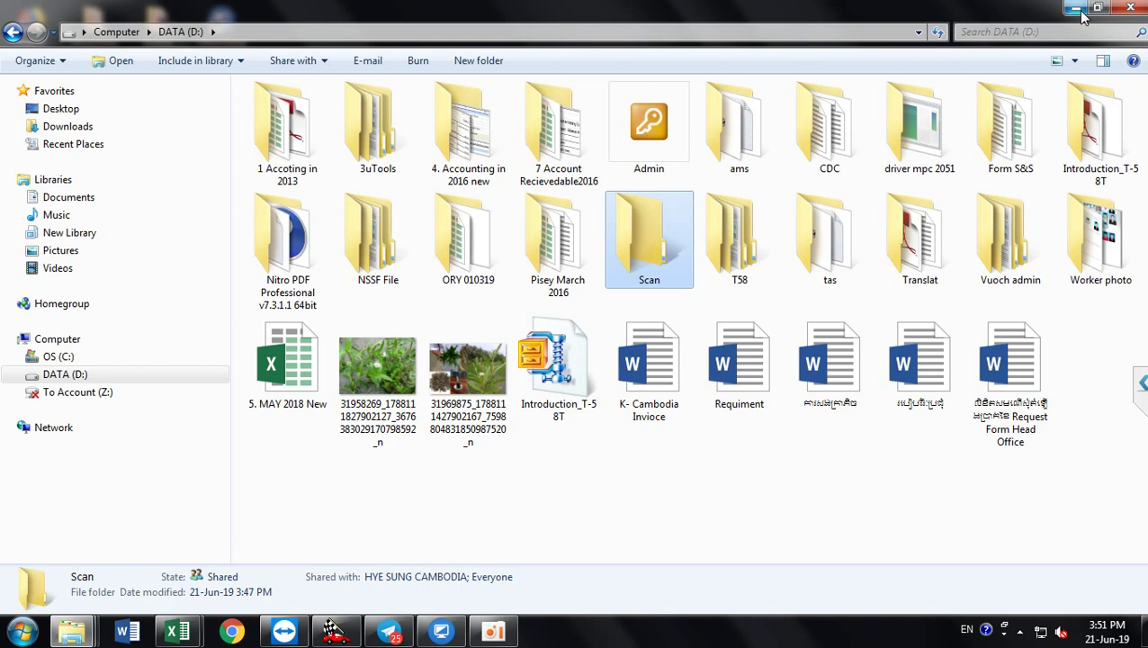
# Step: Minimize DATA (D:), launch Google Chrome from the desktop, and close the colour-scheme warning
pyautogui.click(1078, 10)
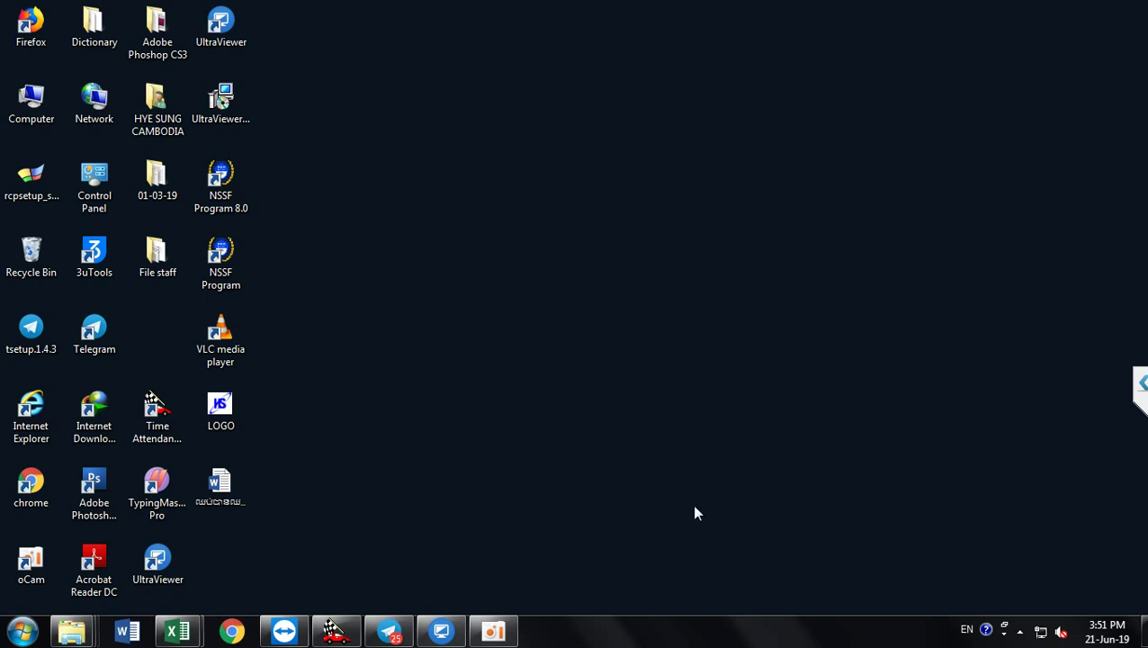
pyautogui.doubleClick(36, 486)
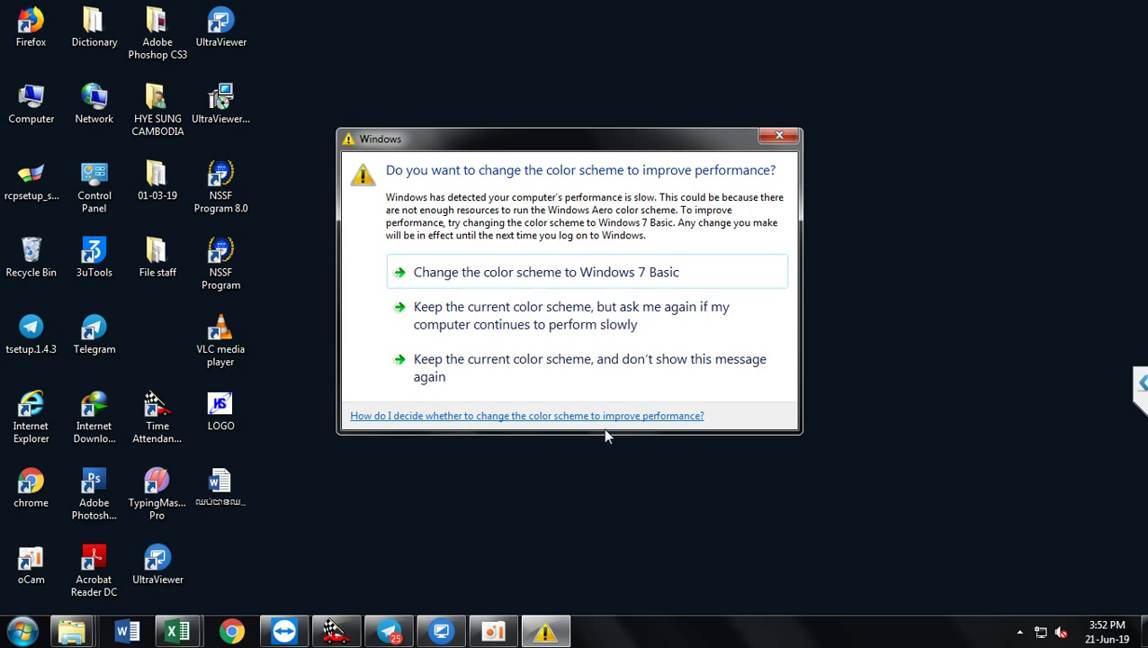
pyautogui.click(791, 135)
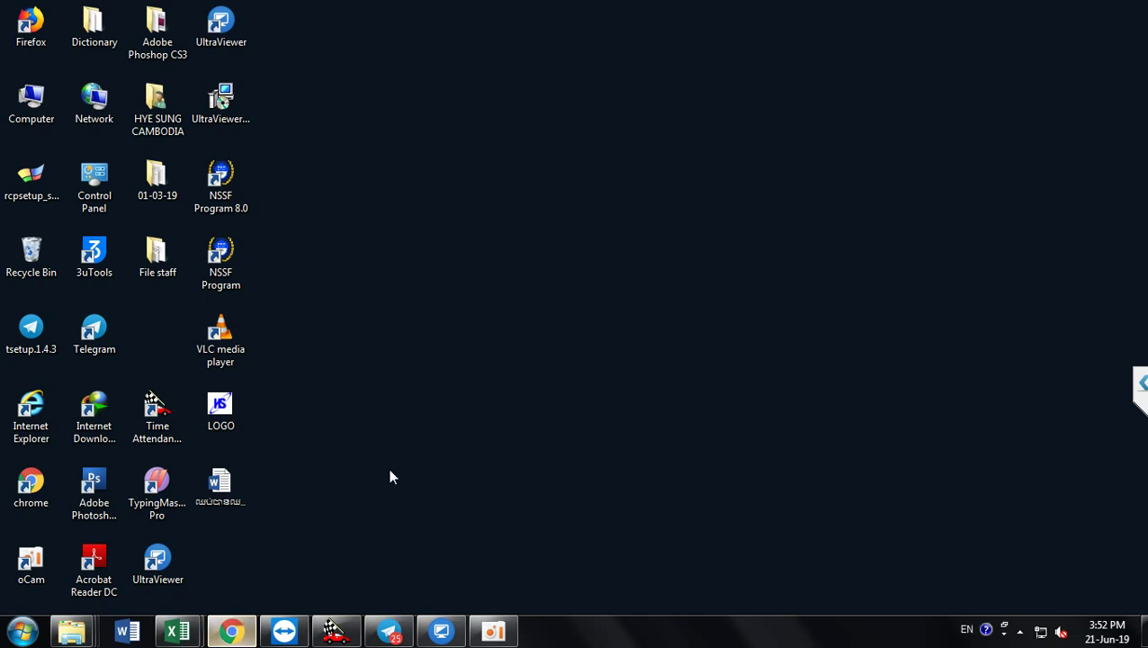
# Step: Restore the Google Chrome new-tab window from the taskbar
pyautogui.moveTo(232, 633)
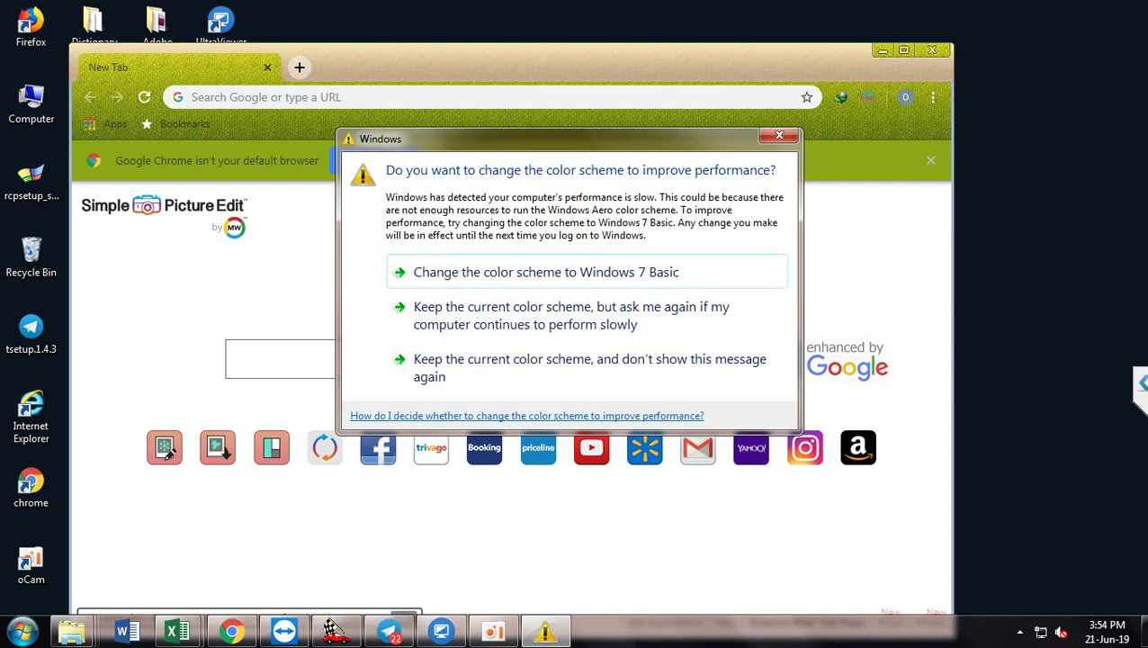
# Step: Close the Windows colour-scheme performance warning covering Chrome's New Tab page
pyautogui.press('Escape')
pyautogui.click(779, 138)
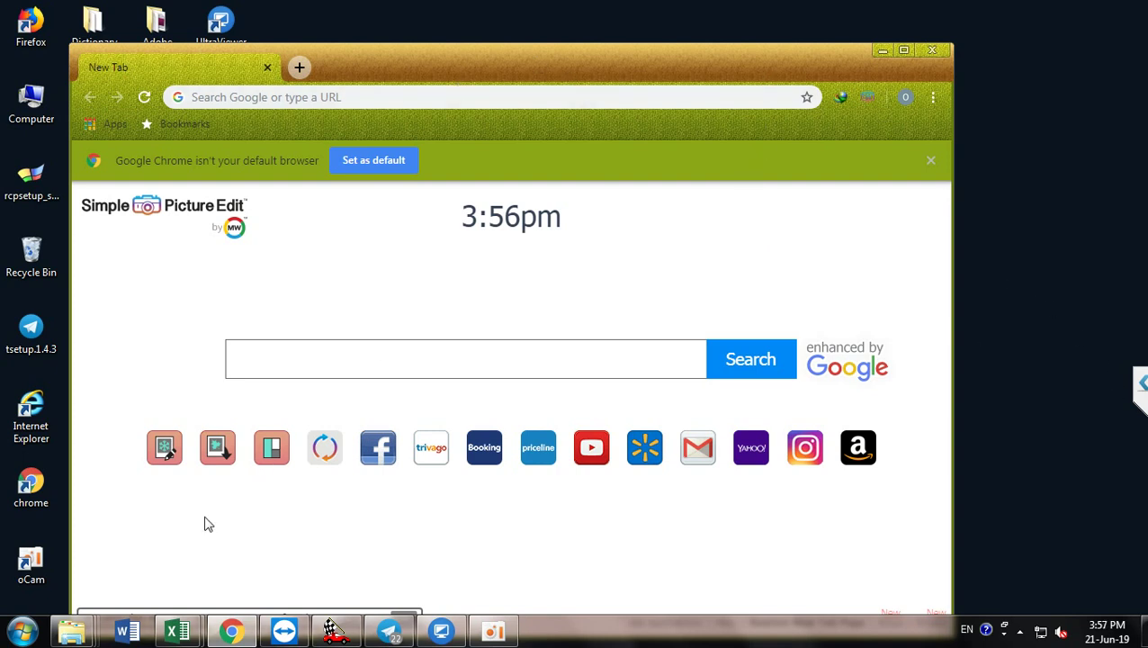
# Step: Launch Command Prompt and ping 192.168.1.200 to confirm the copier replies
pyautogui.press('super+r')
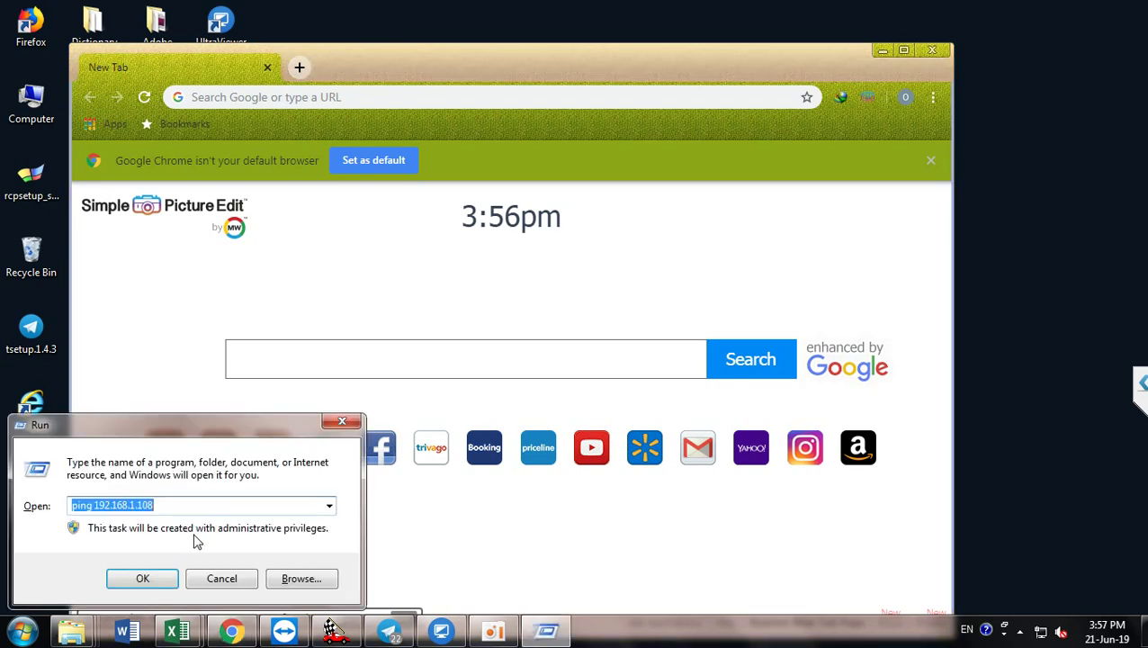
pyautogui.press('BackSpace')
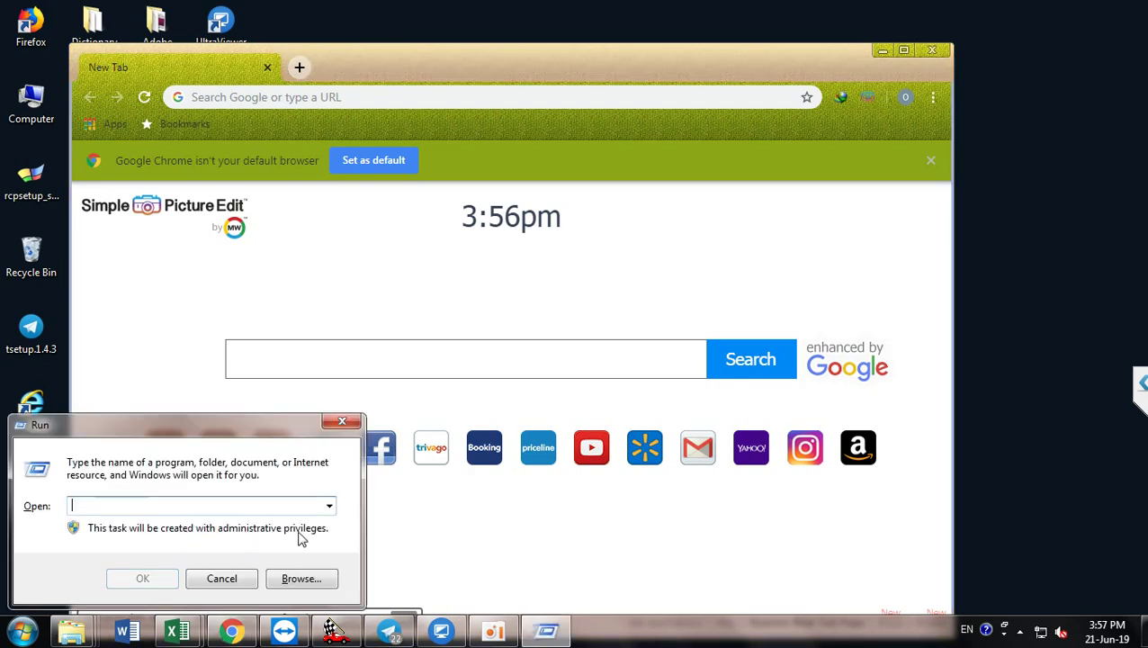
pyautogui.write('cmd')
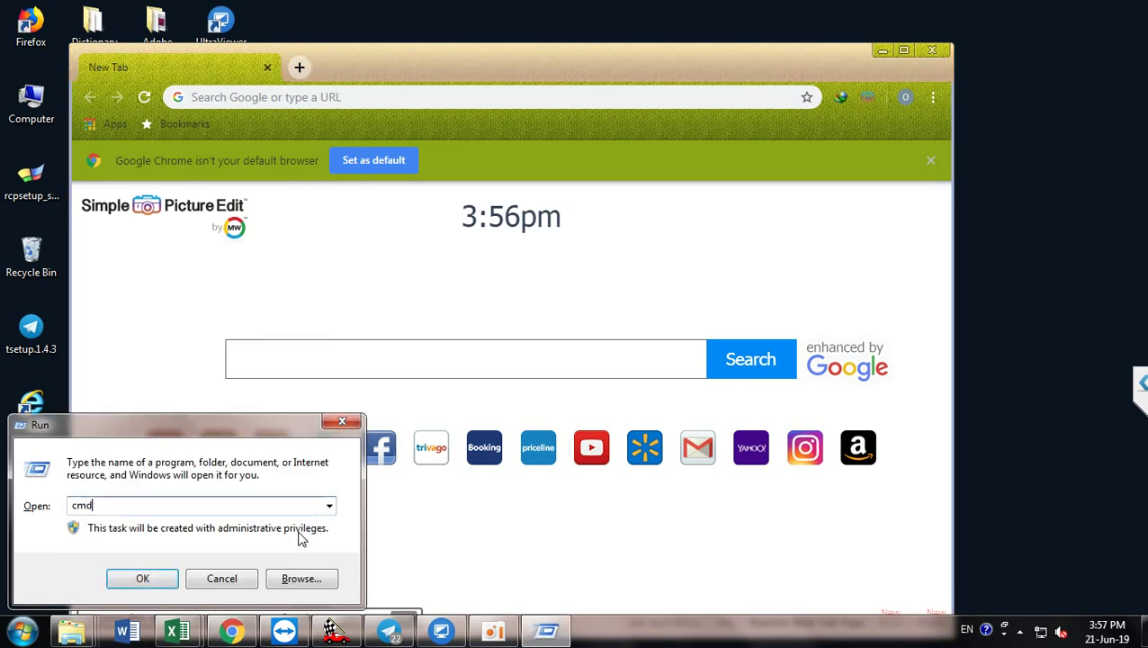
pyautogui.press('Return')
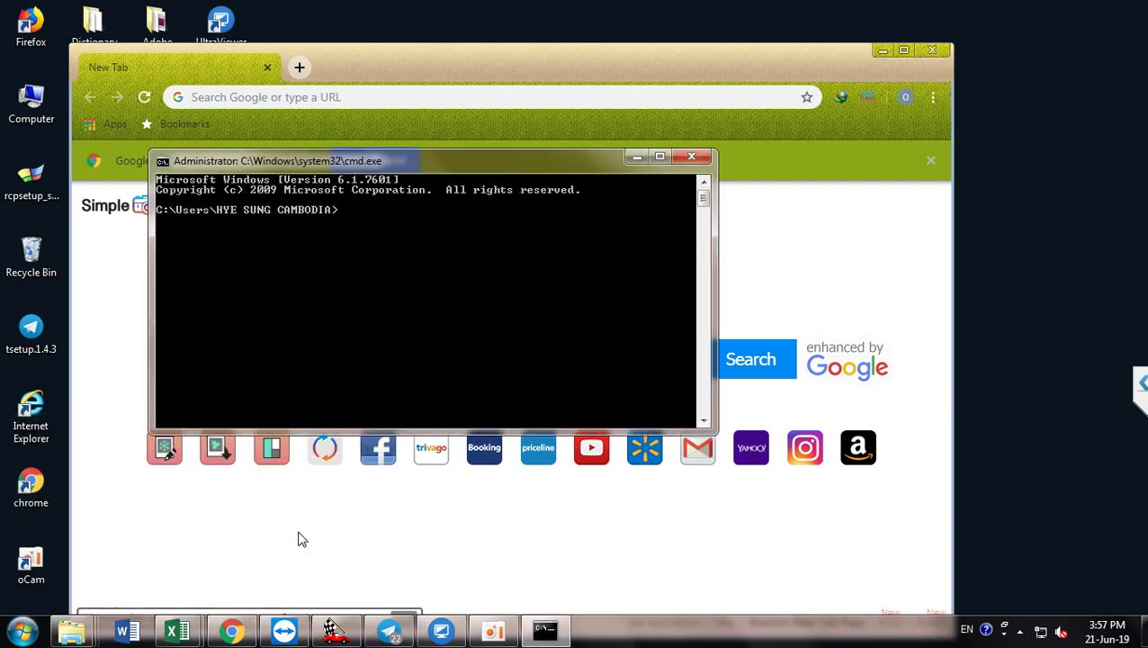
pyautogui.write('ping 192.168.1.200')
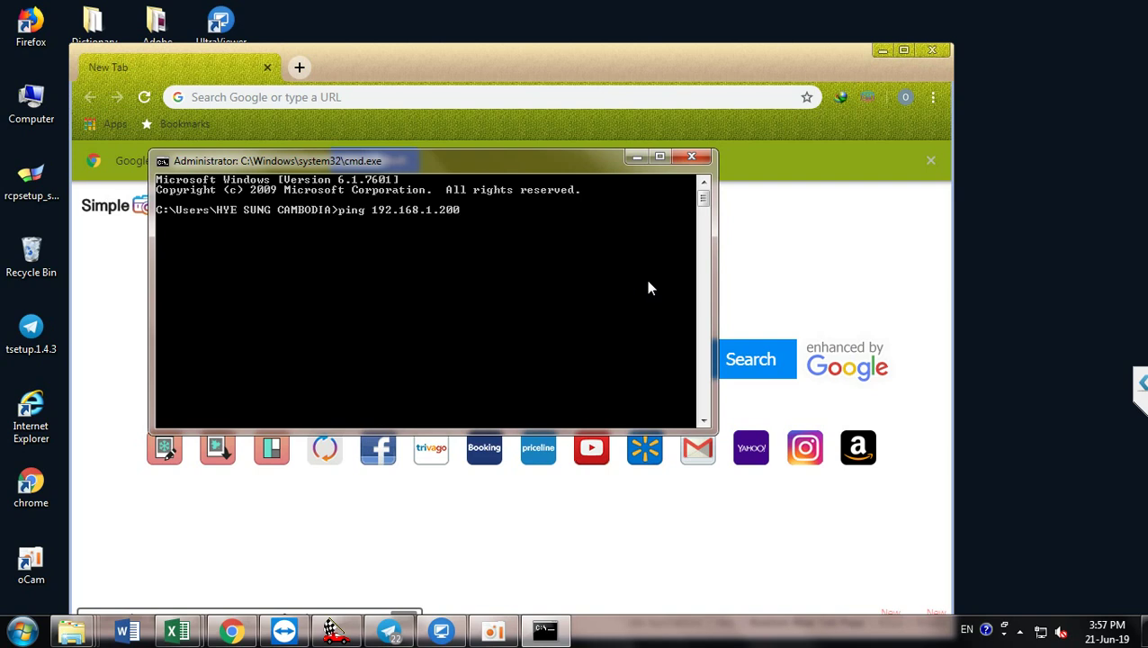
pyautogui.press('Return')
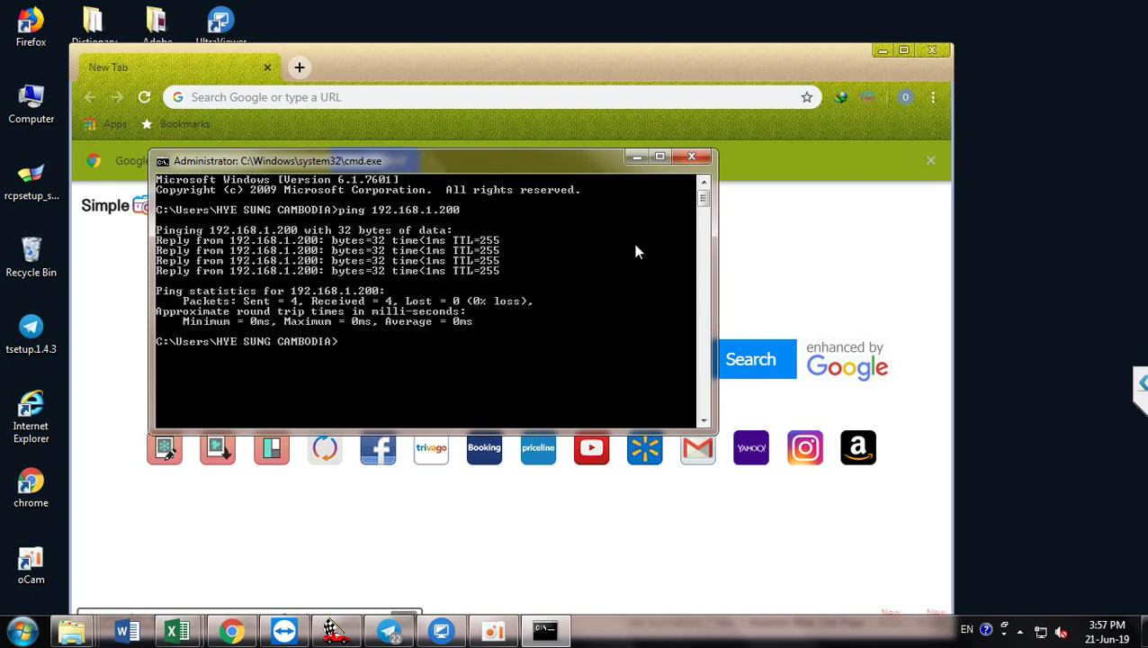
# Step: Run ipconfig to check this PC's address is 192.168.1.40, then close the console
pyautogui.write('ipconfig')
pyautogui.press('Return')
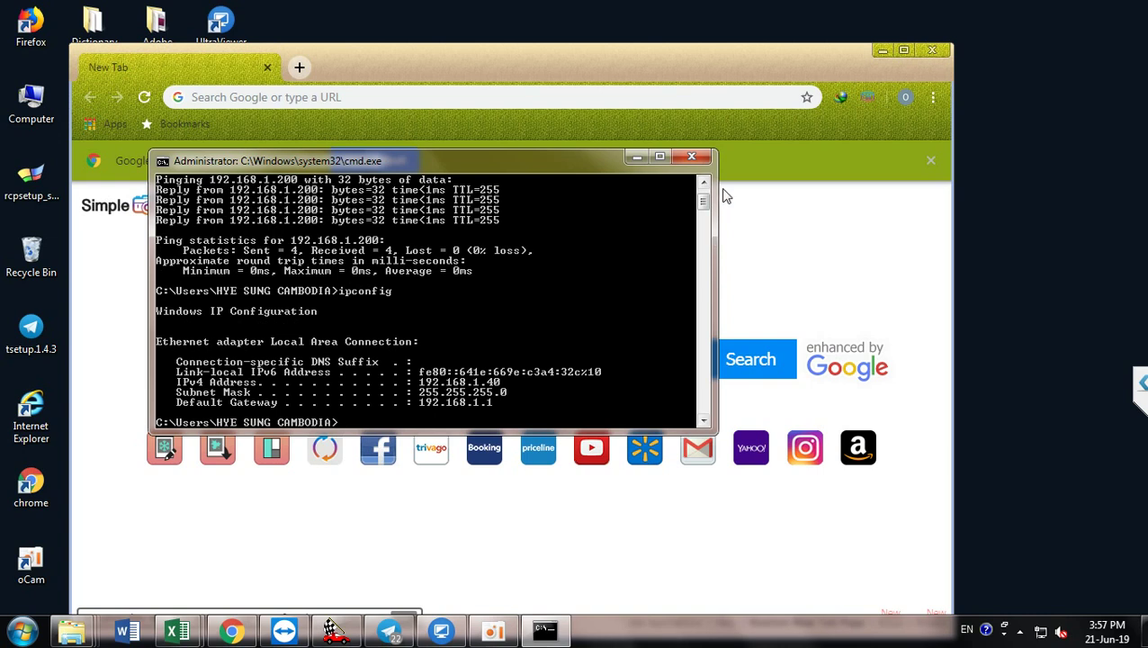
pyautogui.click(691, 158)
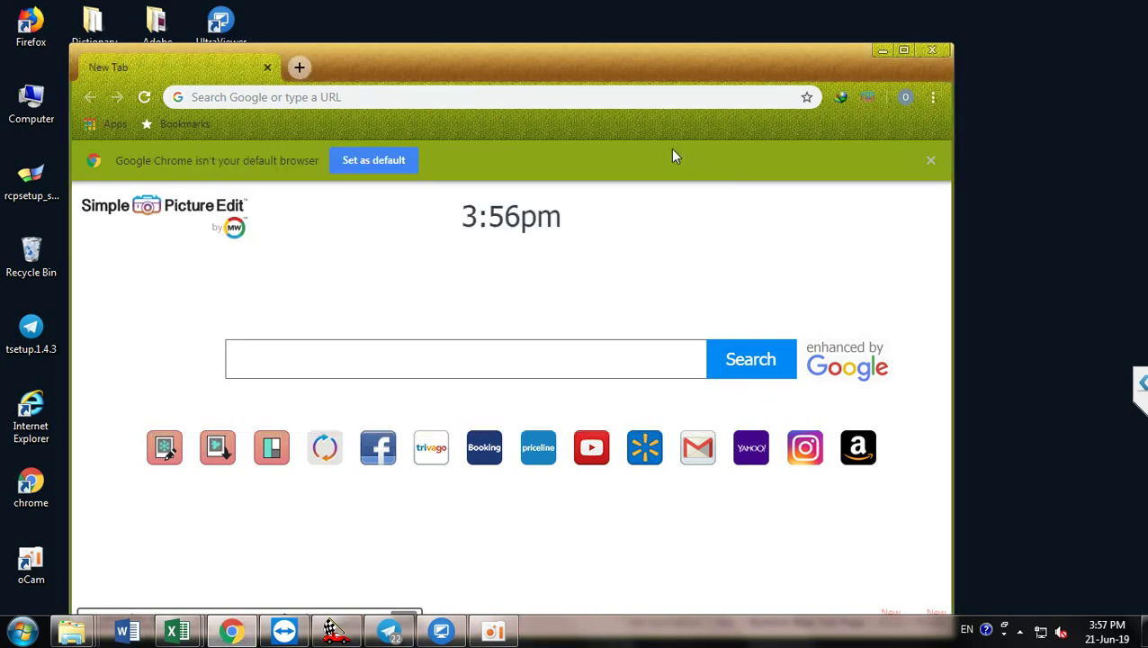
# Step: Load the copier's web page at 192.168.1.200 in Chrome and maximize the window
pyautogui.click(317, 96)
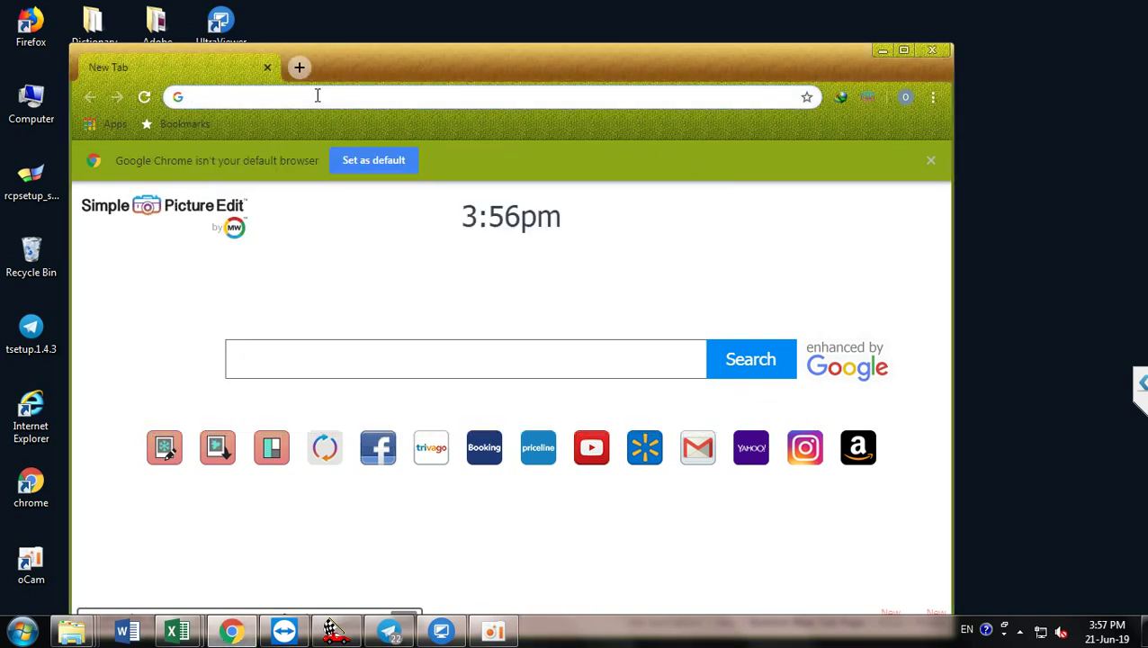
pyautogui.write('192')
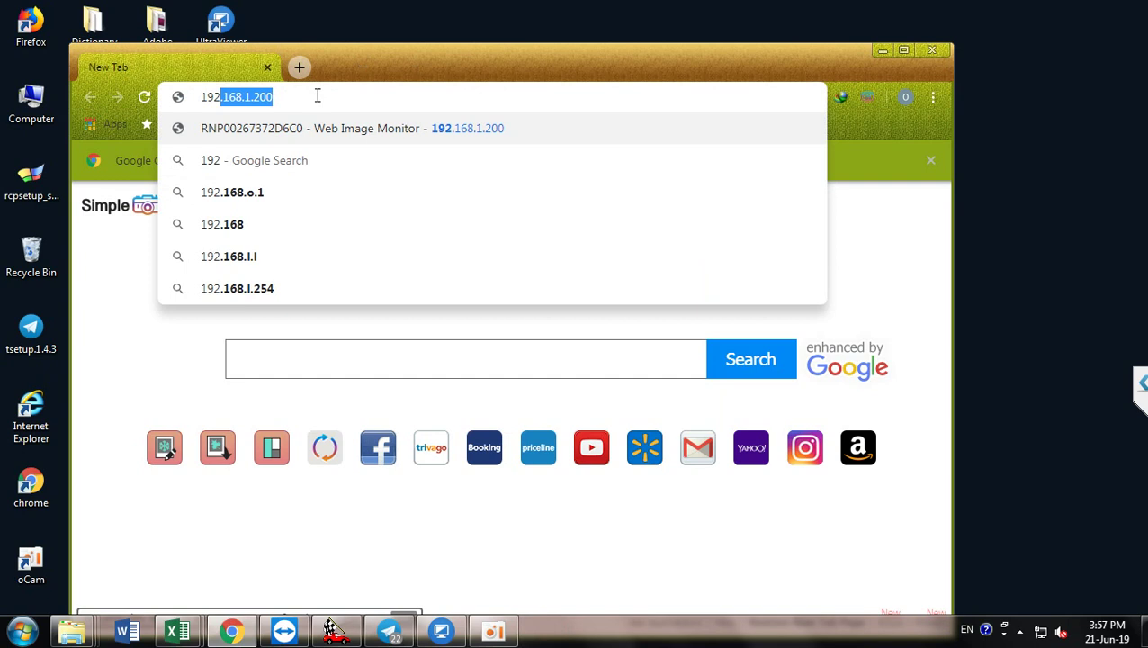
pyautogui.press('Return')
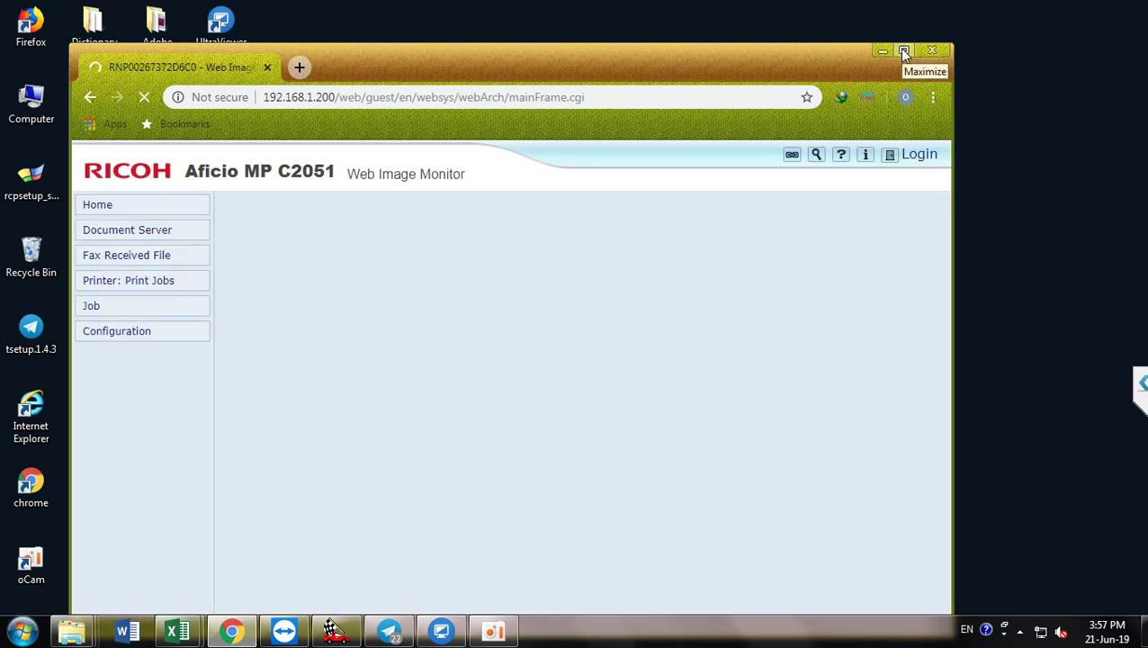
pyautogui.click(903, 50)
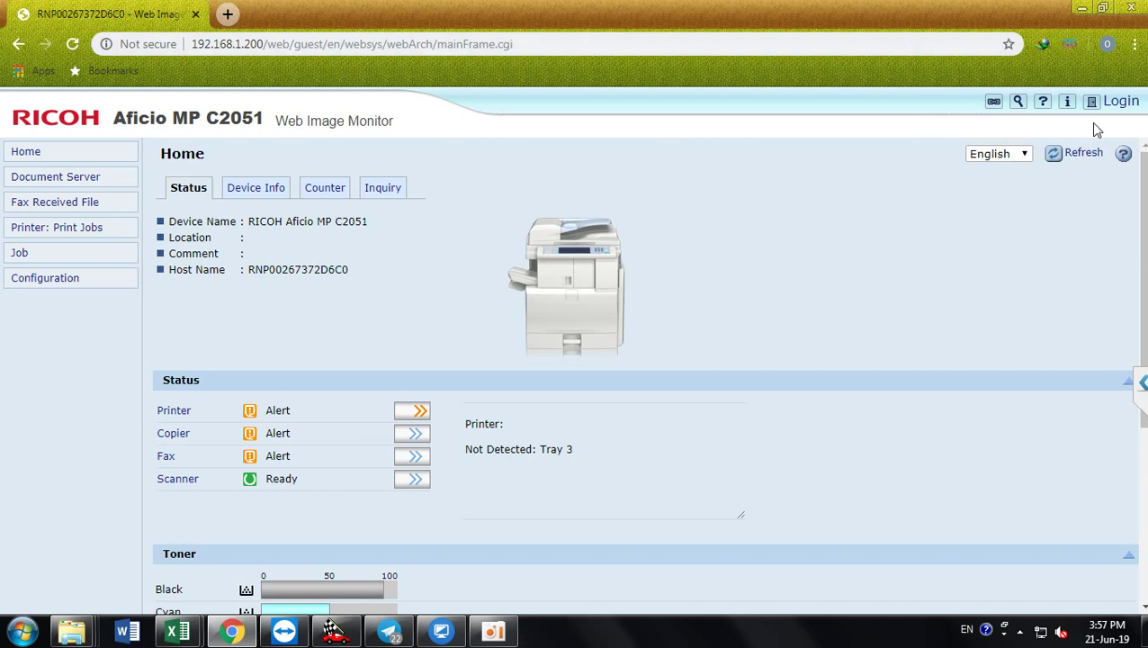
# Step: Log in to Web Image Monitor with the administrator account
pyautogui.click(1125, 103)
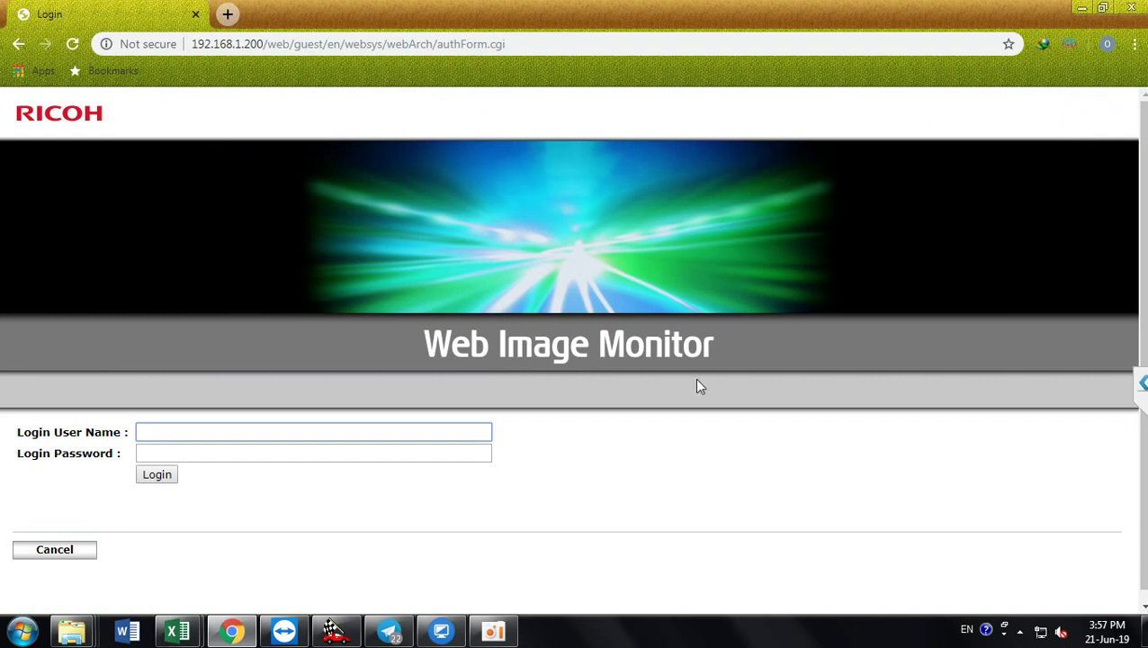
pyautogui.write('admin')
pyautogui.click(155, 477)
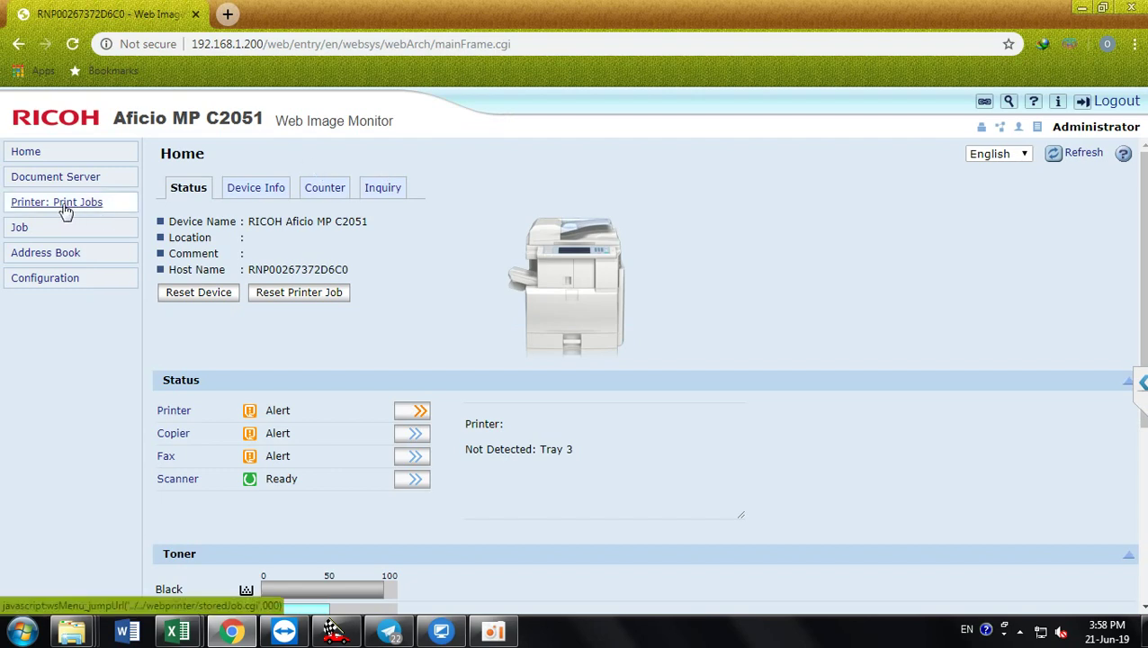
# Step: Open the Address Book and start a new user entry with registration number 00005
pyautogui.click(47, 260)
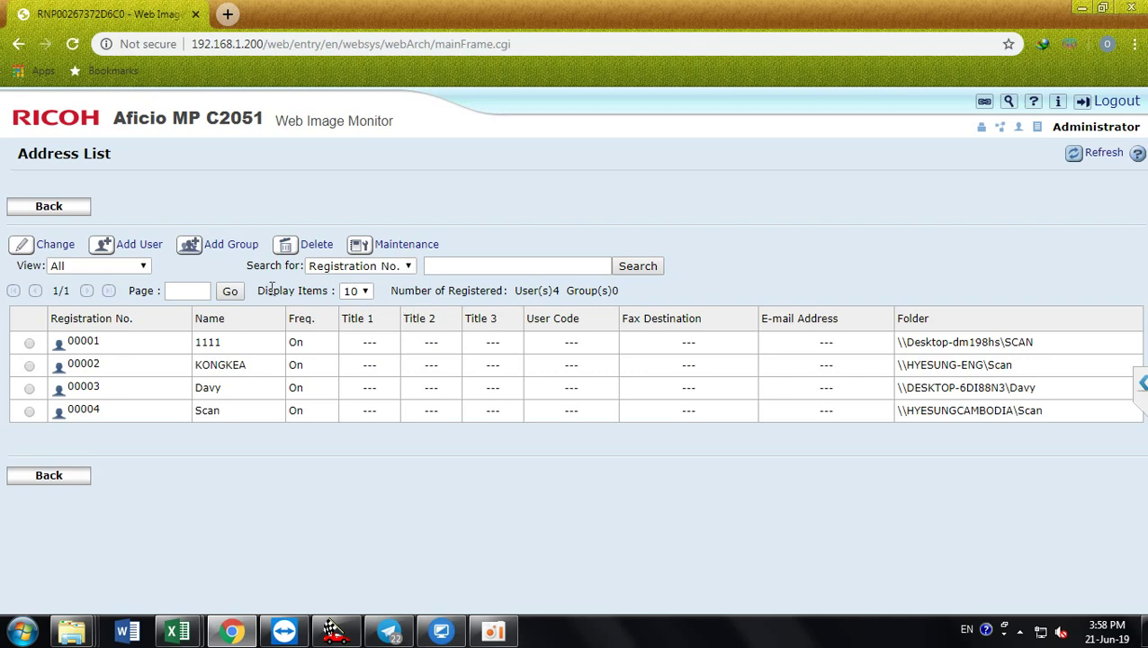
pyautogui.click(137, 253)
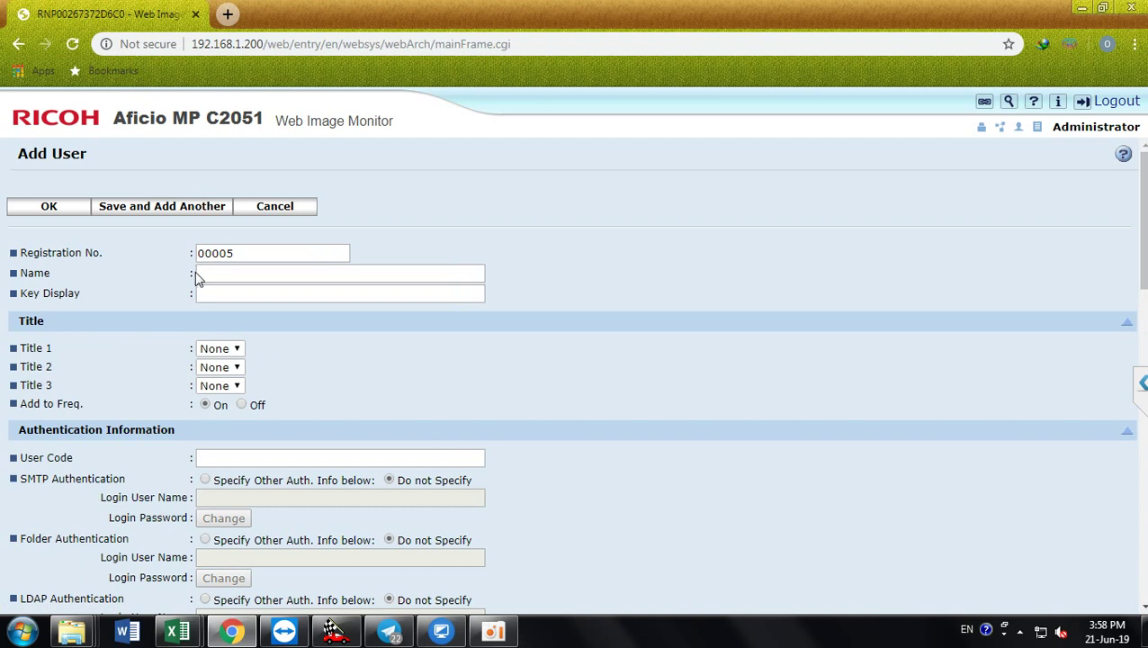
# Step: Enter 'admin' as the new user's name and move on to the key display field
pyautogui.click(220, 273)
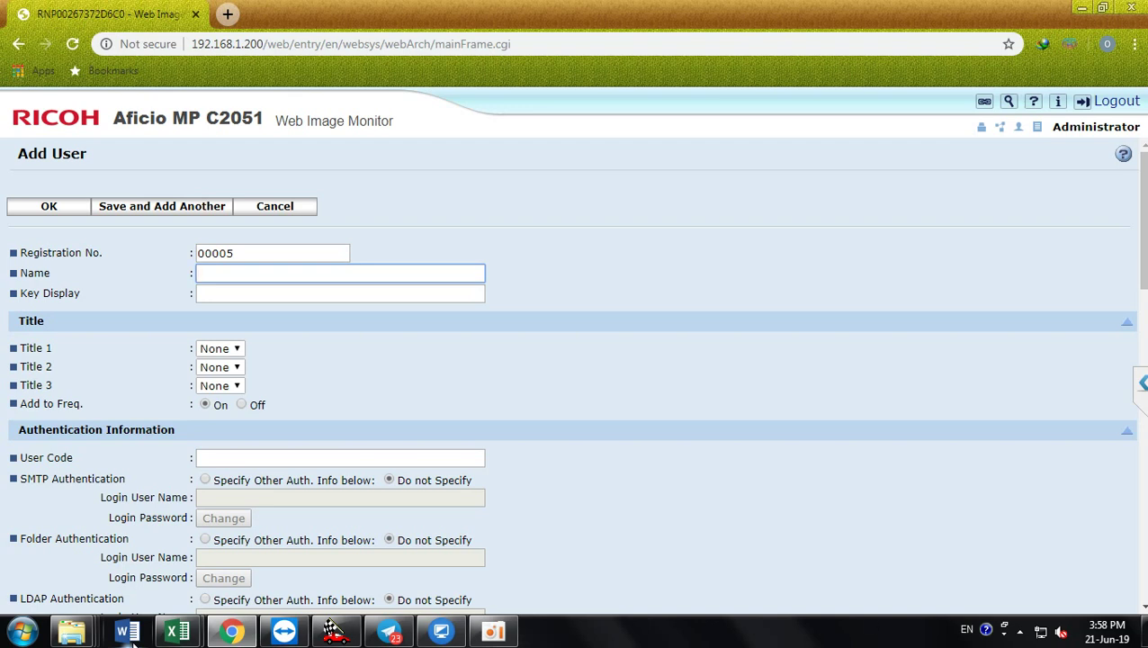
pyautogui.write('admin')
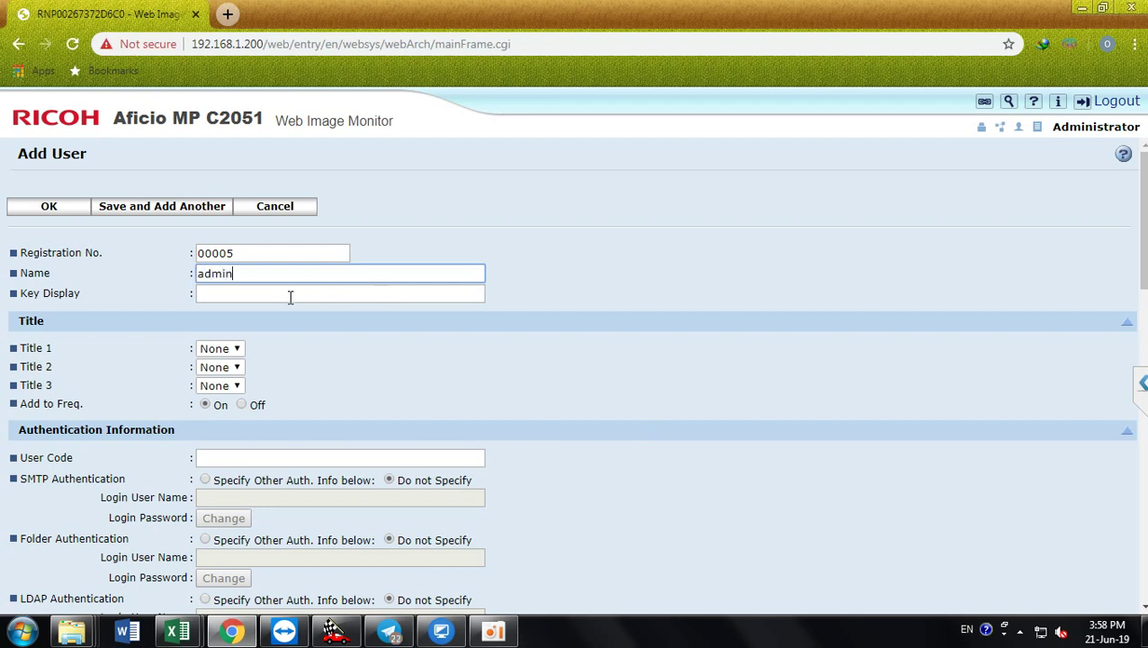
pyautogui.click(289, 296)
pyautogui.write('admin')
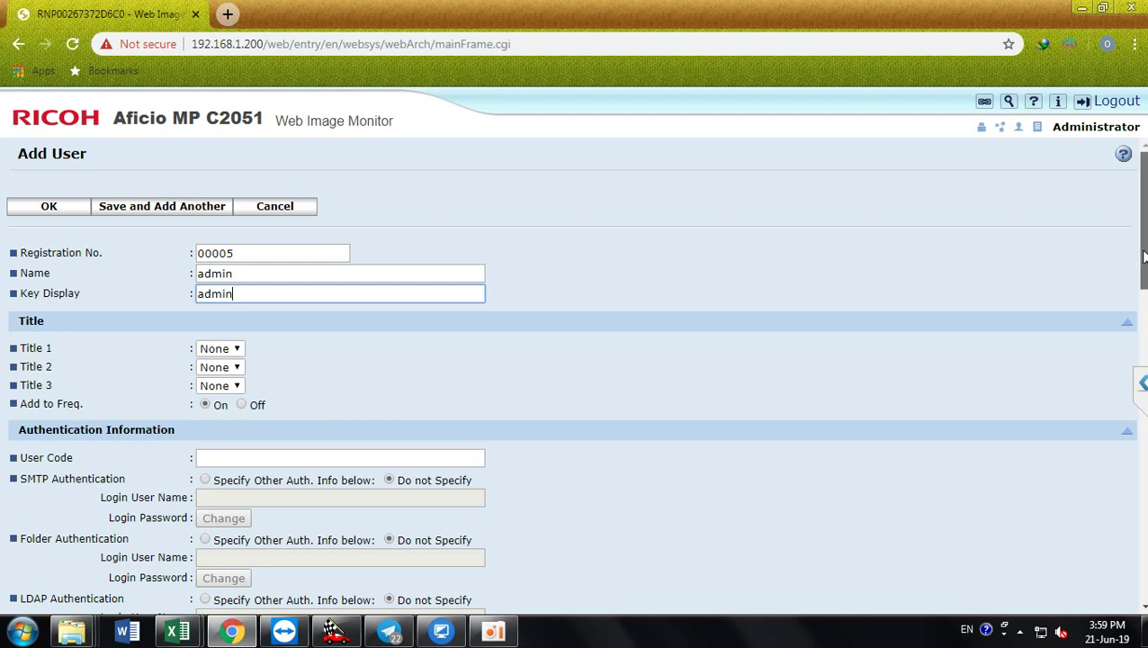
pyautogui.moveTo(1143, 258); pyautogui.dragTo(1131, 355)
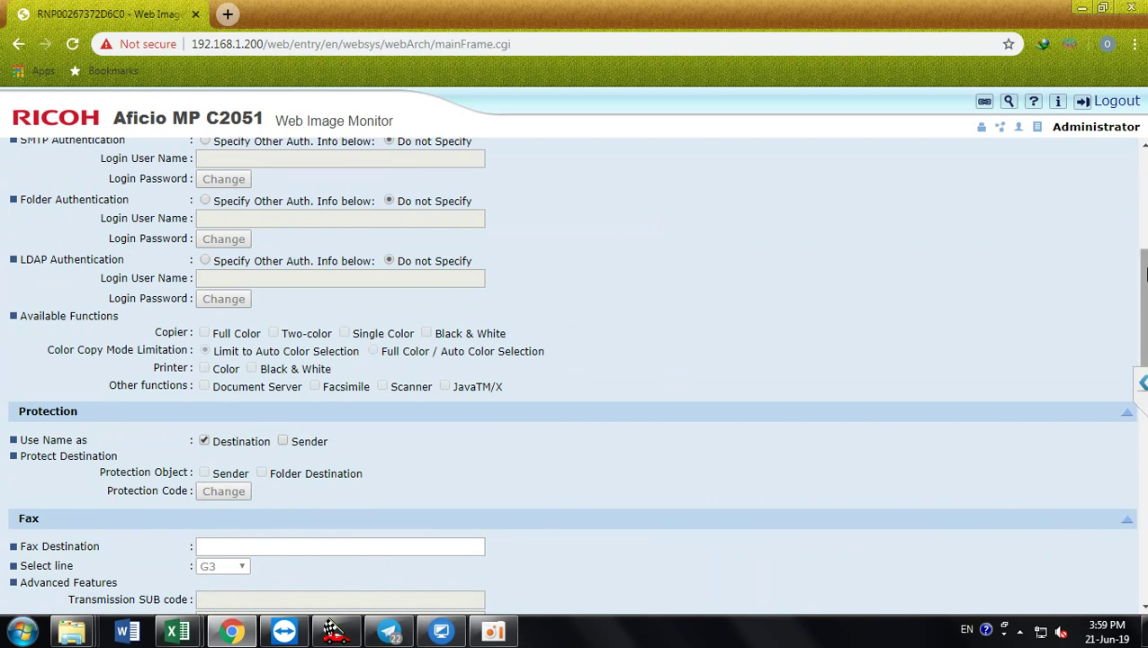
pyautogui.moveTo(1145, 274); pyautogui.dragTo(1145, 233)
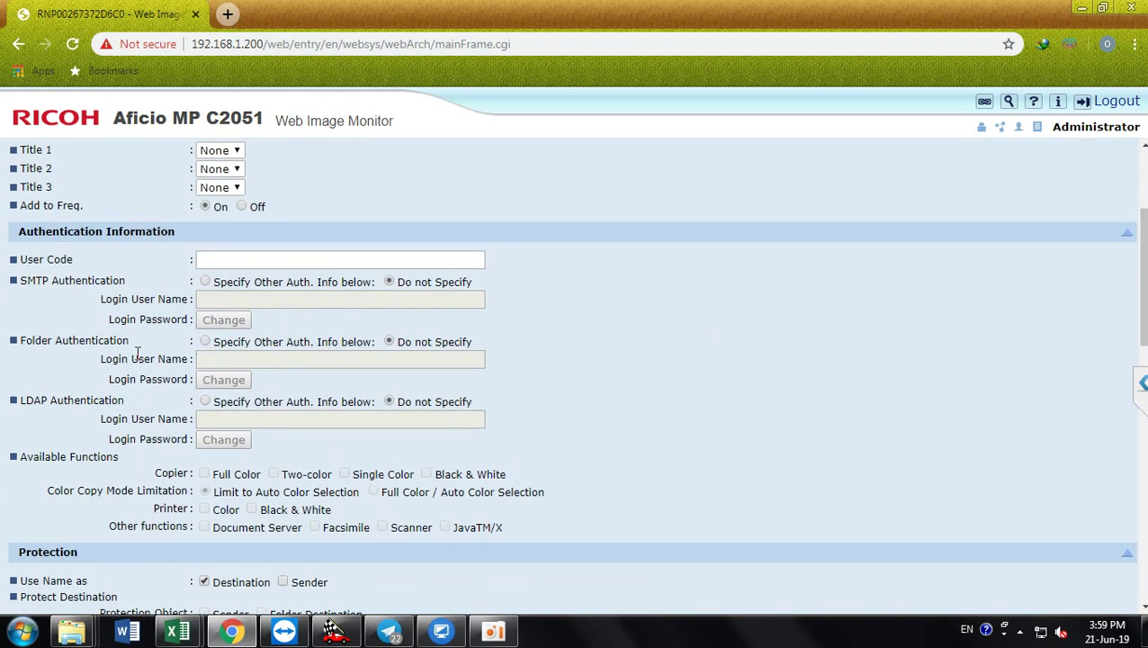
# Step: Set Folder Authentication to 'Specify Other Auth. Info below' and dismiss the suggestion list
pyautogui.click(206, 344)
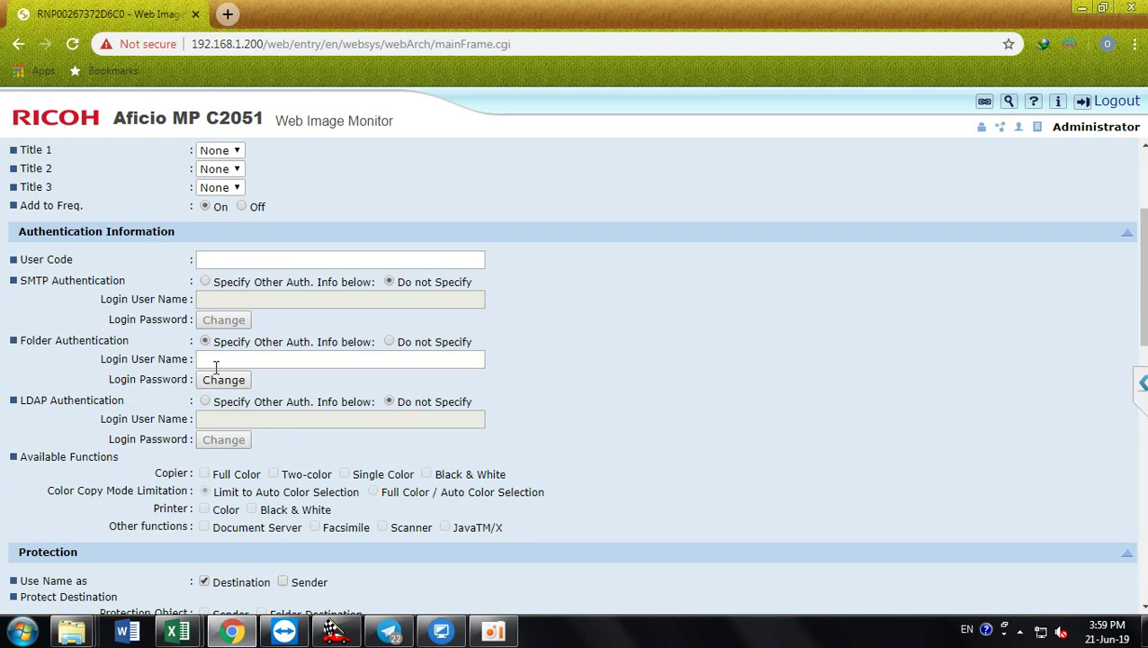
pyautogui.click(216, 358)
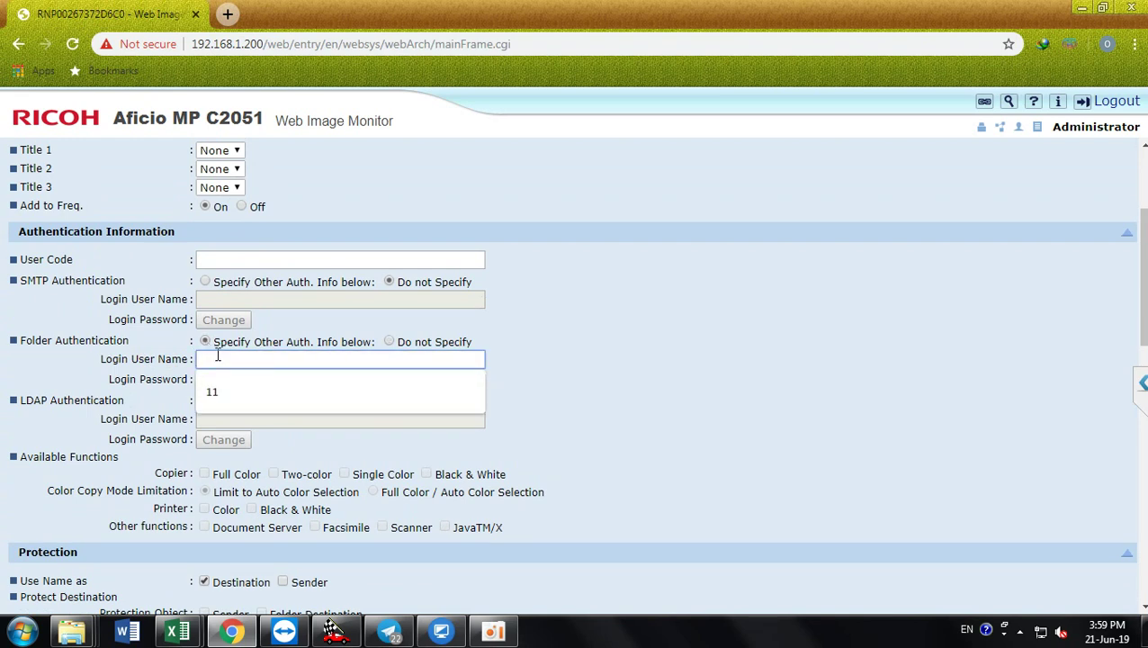
pyautogui.click(519, 379)
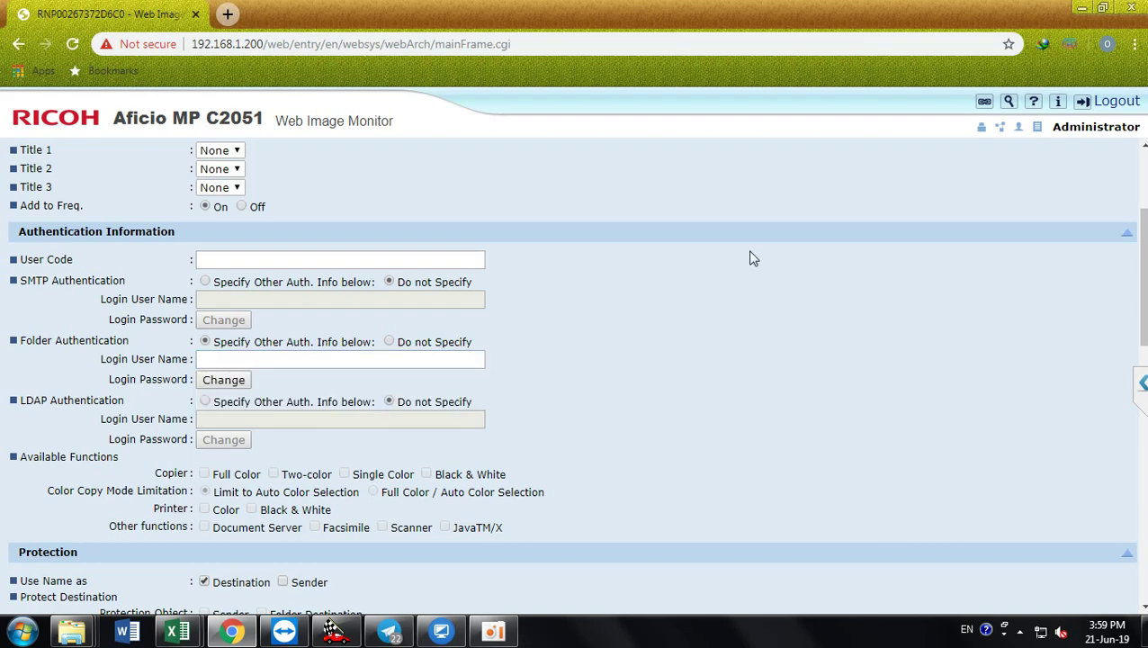
# Step: Minimize Chrome, dismiss the colour-scheme warning, and open Control Panel from the desktop
pyautogui.click(1081, 9)
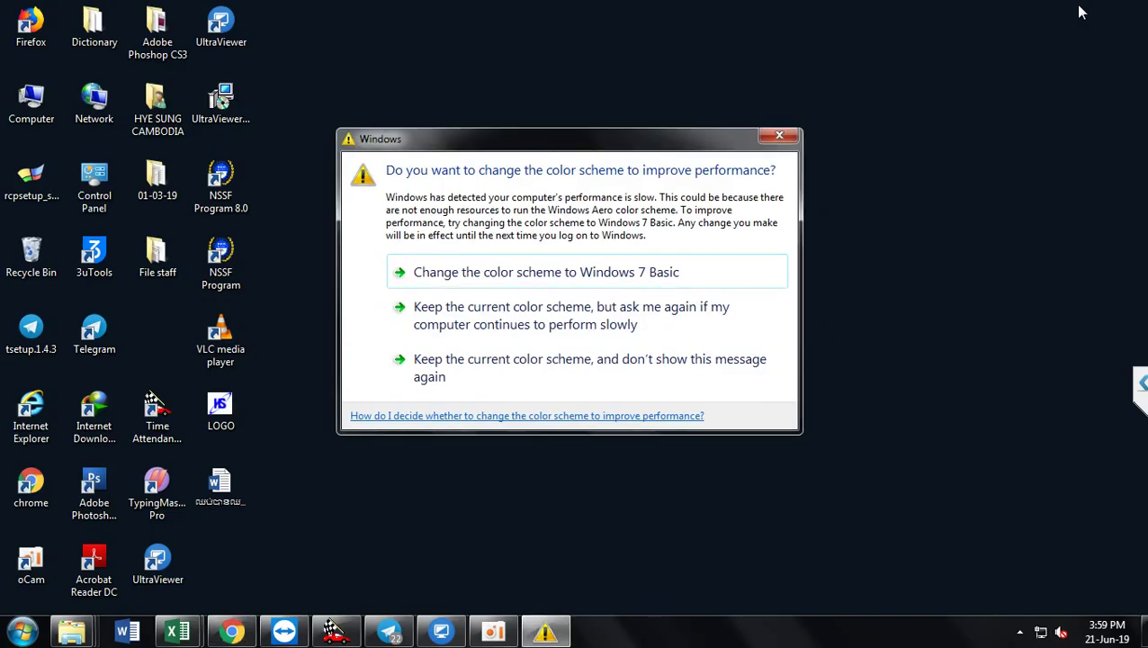
pyautogui.click(778, 136)
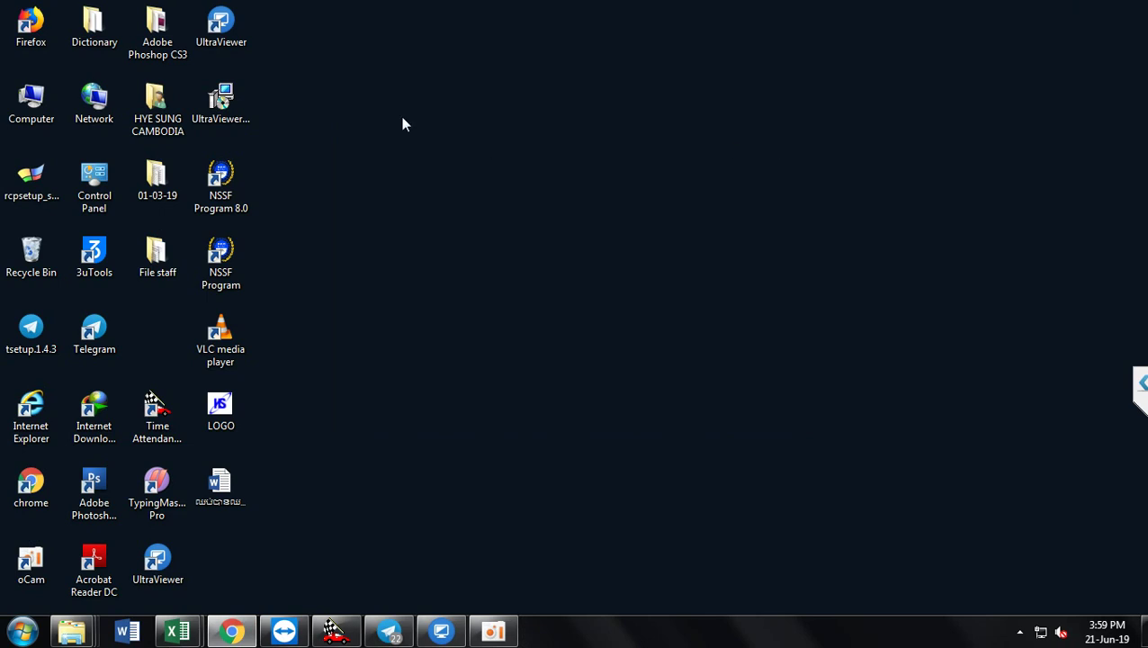
pyautogui.click(99, 203)
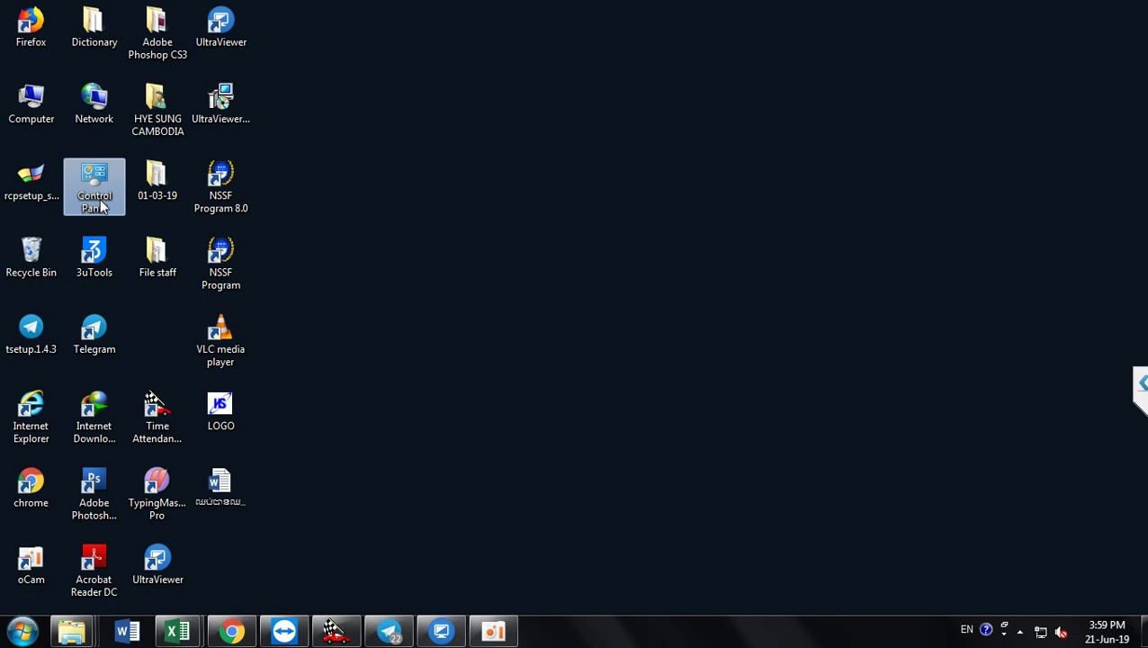
pyautogui.doubleClick(99, 203)
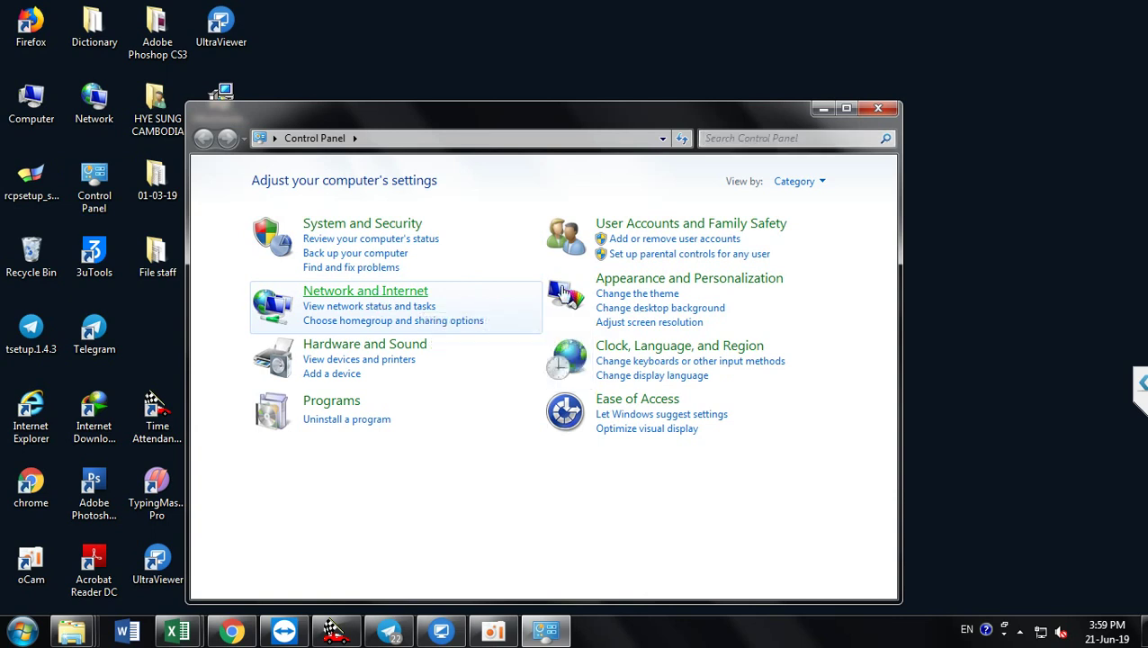
# Step: Check in Advanced sharing settings that password protected sharing is off, then close it
pyautogui.click(376, 299)
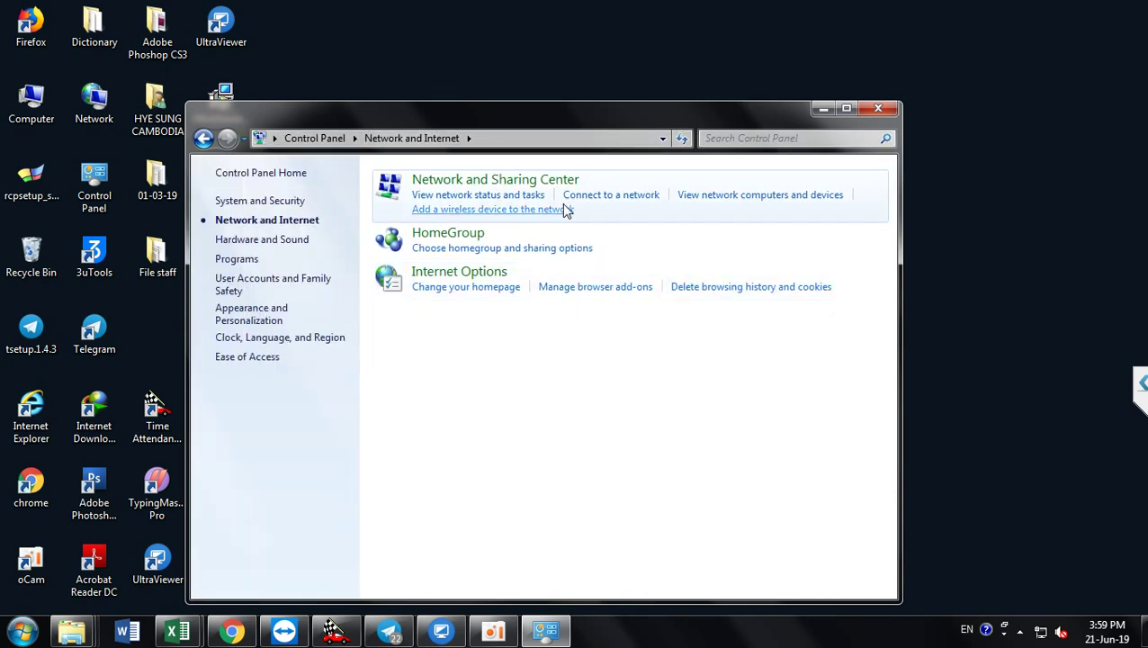
pyautogui.click(497, 180)
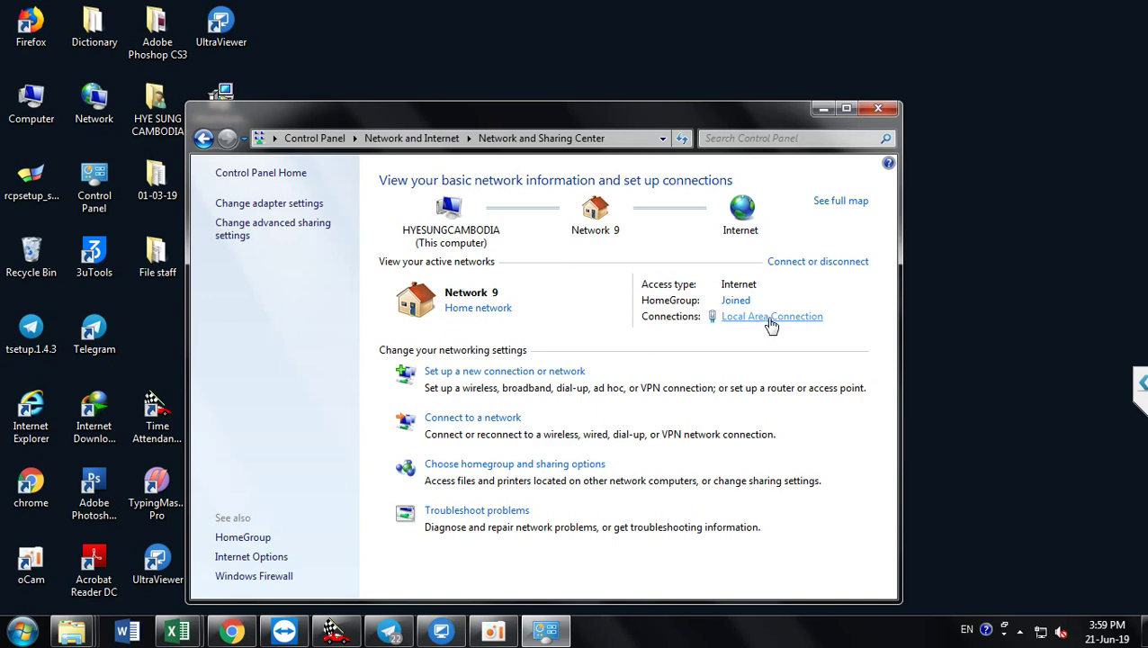
pyautogui.click(281, 233)
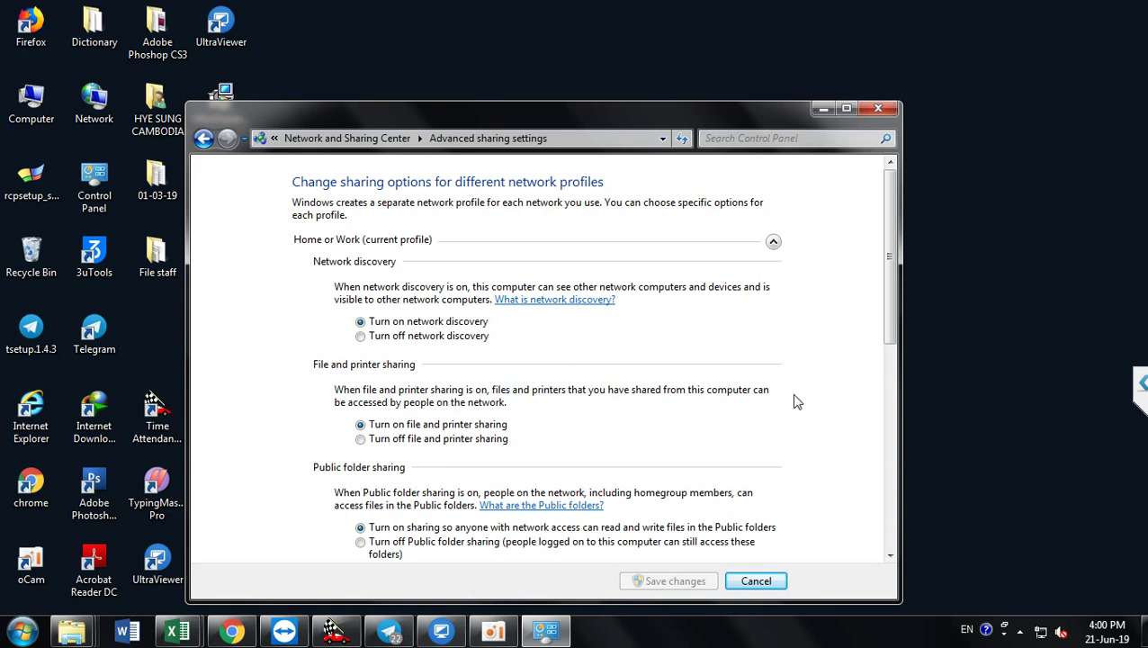
pyautogui.moveTo(890, 316); pyautogui.dragTo(869, 525)
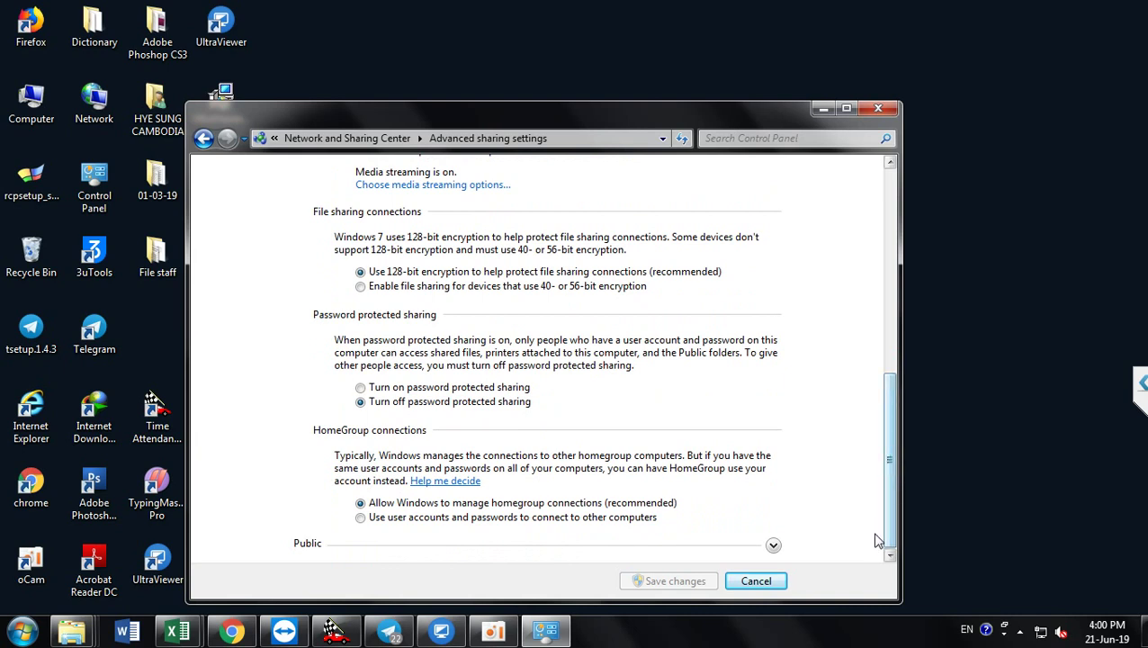
pyautogui.click(877, 110)
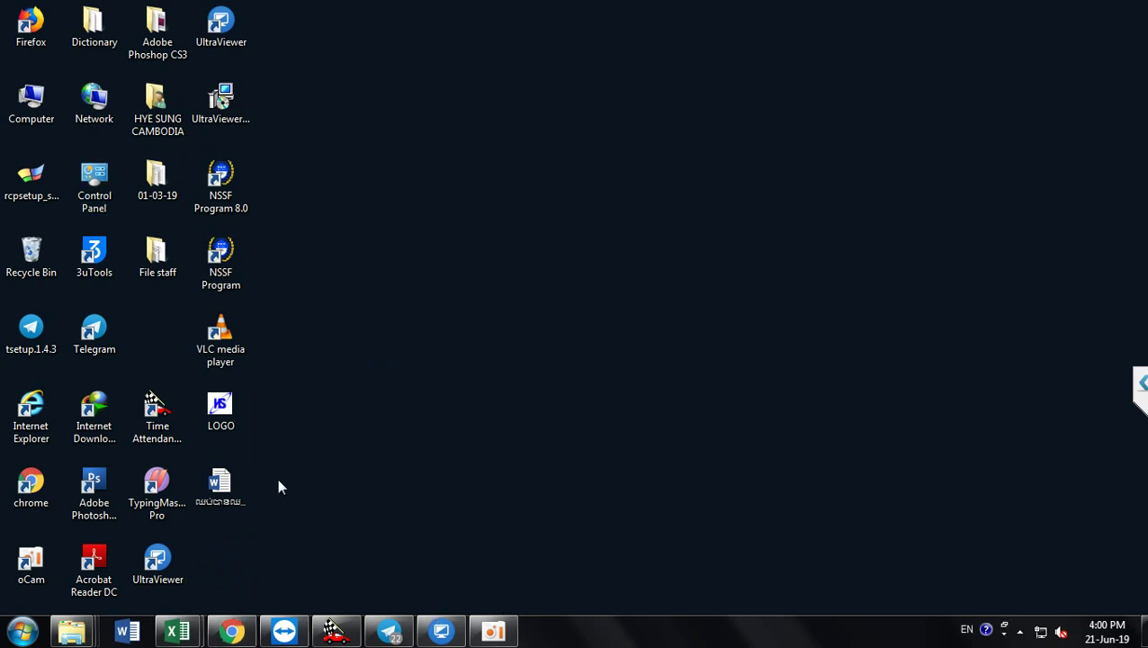
# Step: Return to Web Image Monitor and enter the folder login user name
pyautogui.click(230, 629)
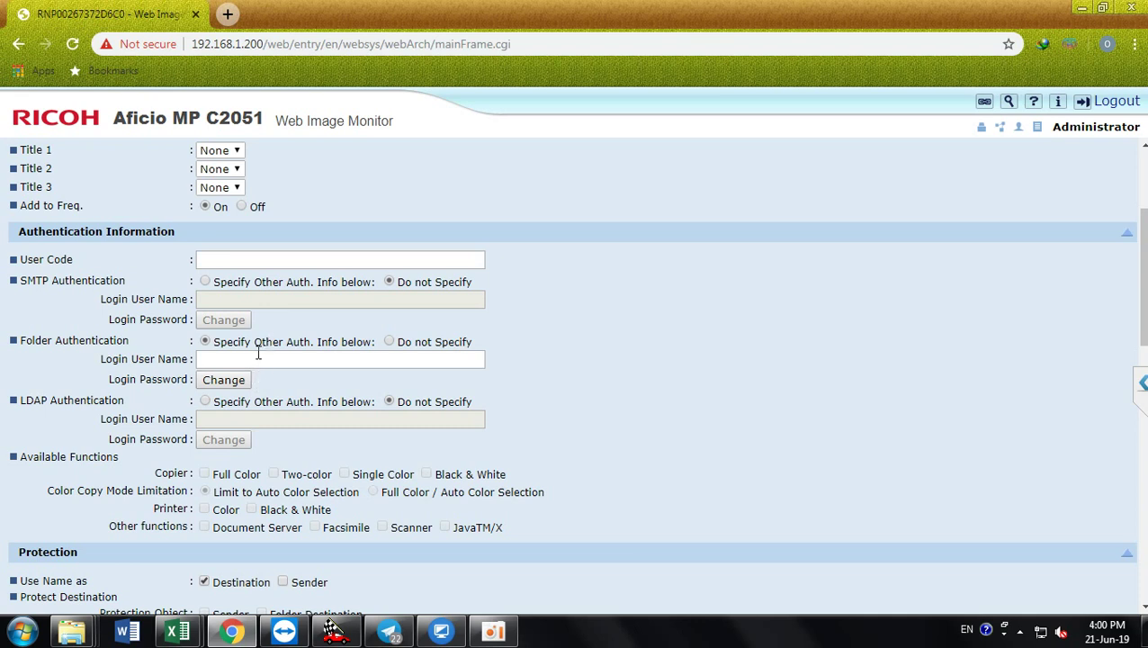
pyautogui.click(248, 356)
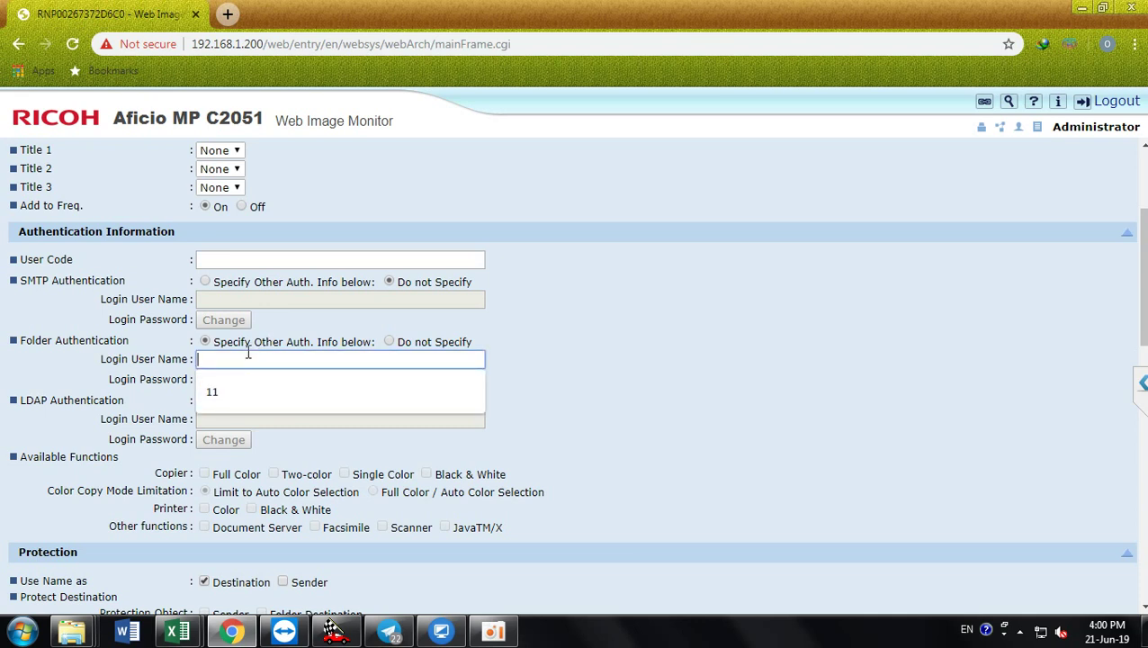
pyautogui.write('a')
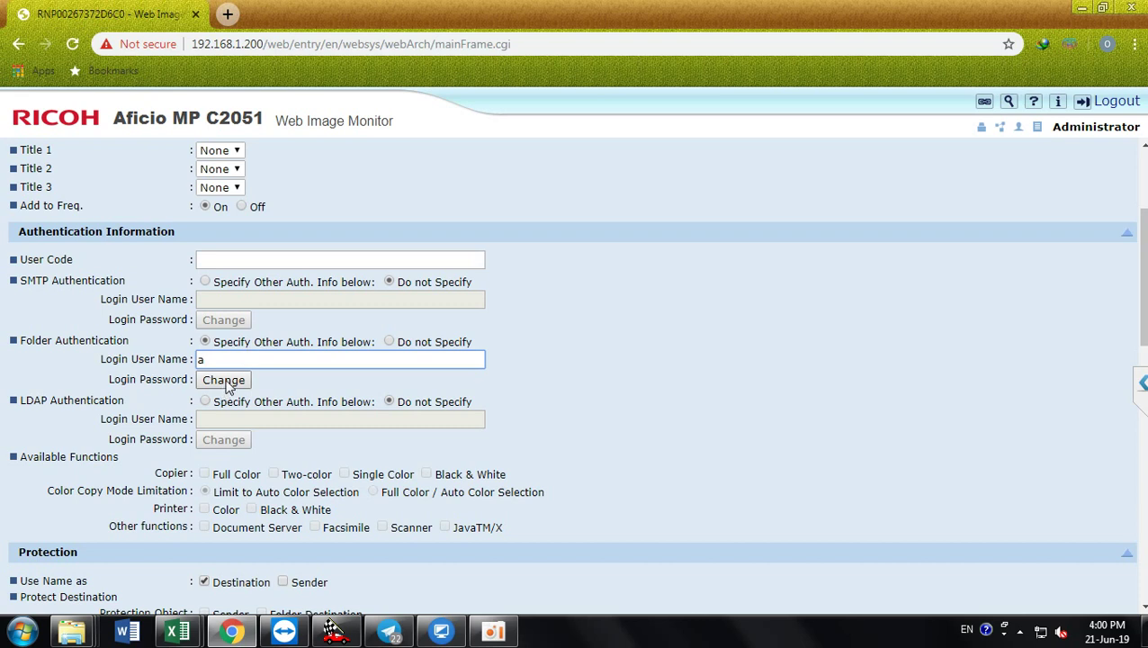
# Step: Enter and confirm a new folder authentication password, then apply it with OK
pyautogui.click(227, 383)
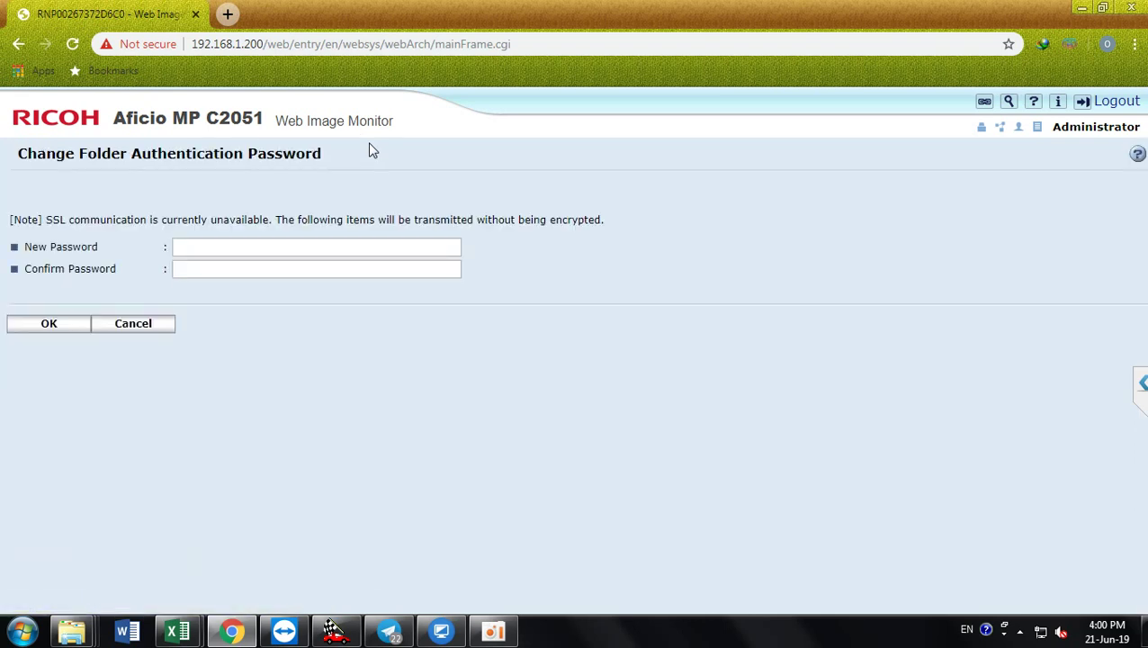
pyautogui.click(266, 246)
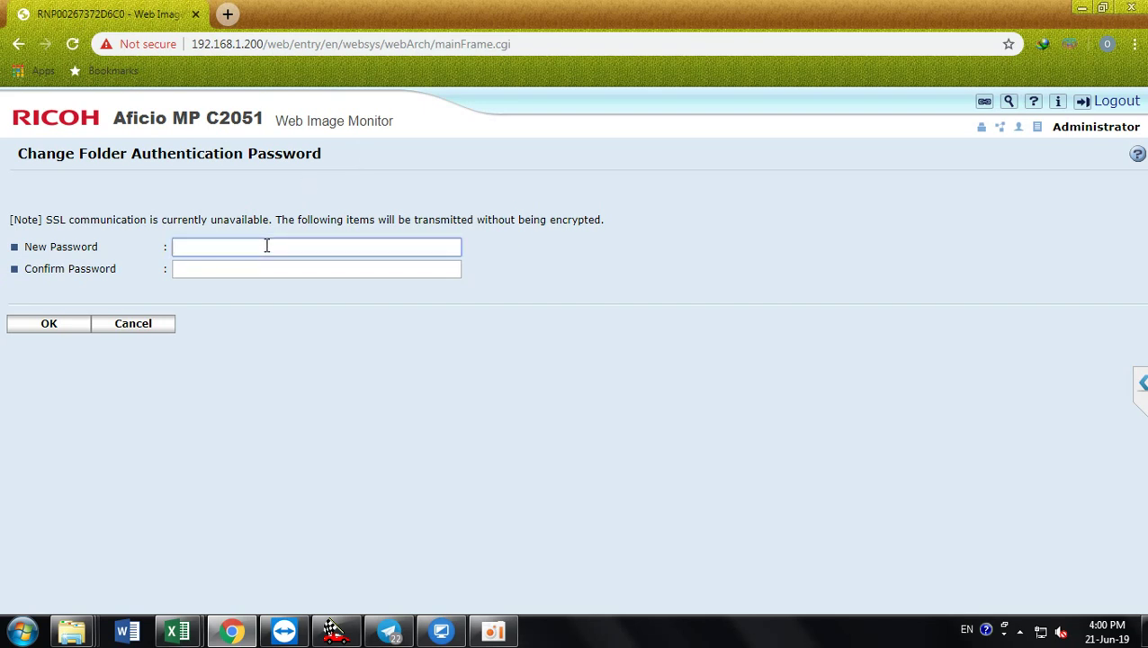
pyautogui.write('1')
pyautogui.click(252, 270)
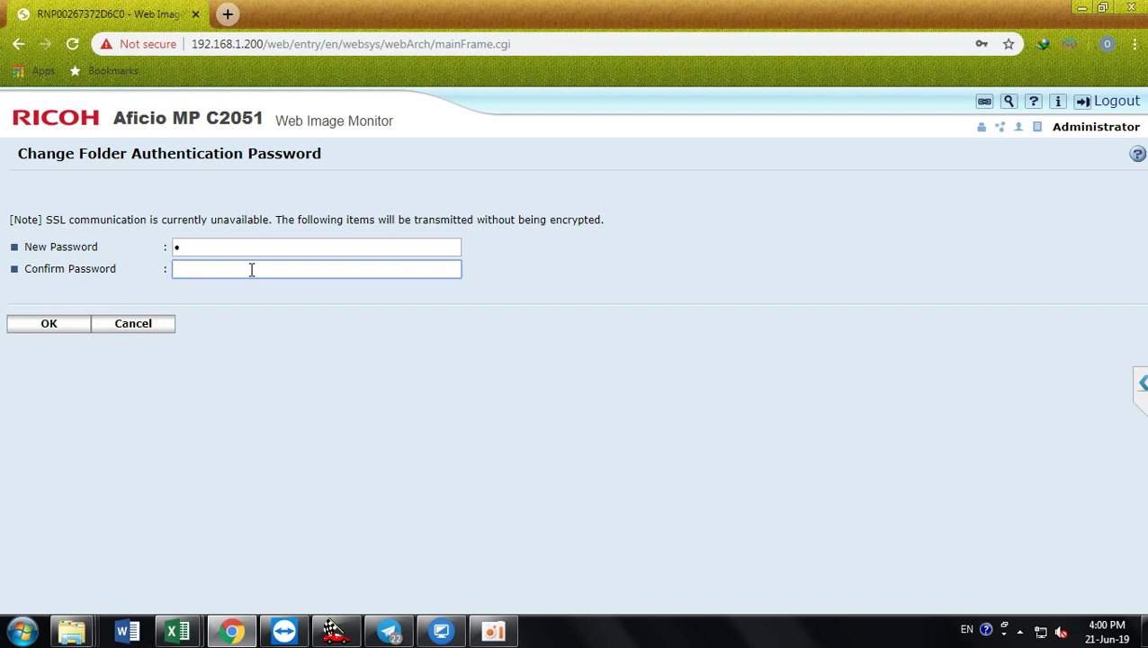
pyautogui.write('1')
pyautogui.click(46, 326)
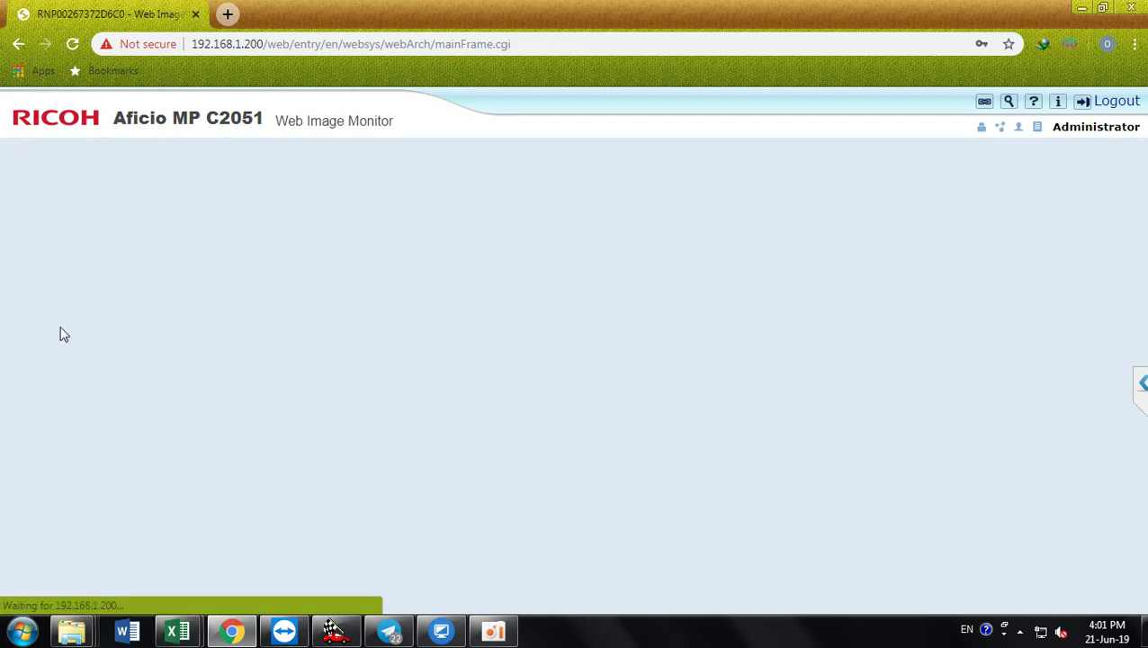
# Step: Scroll down to the form's Folder section (SMB, empty Path), then minimize Chrome
pyautogui.scroll(-3, 555, 307)
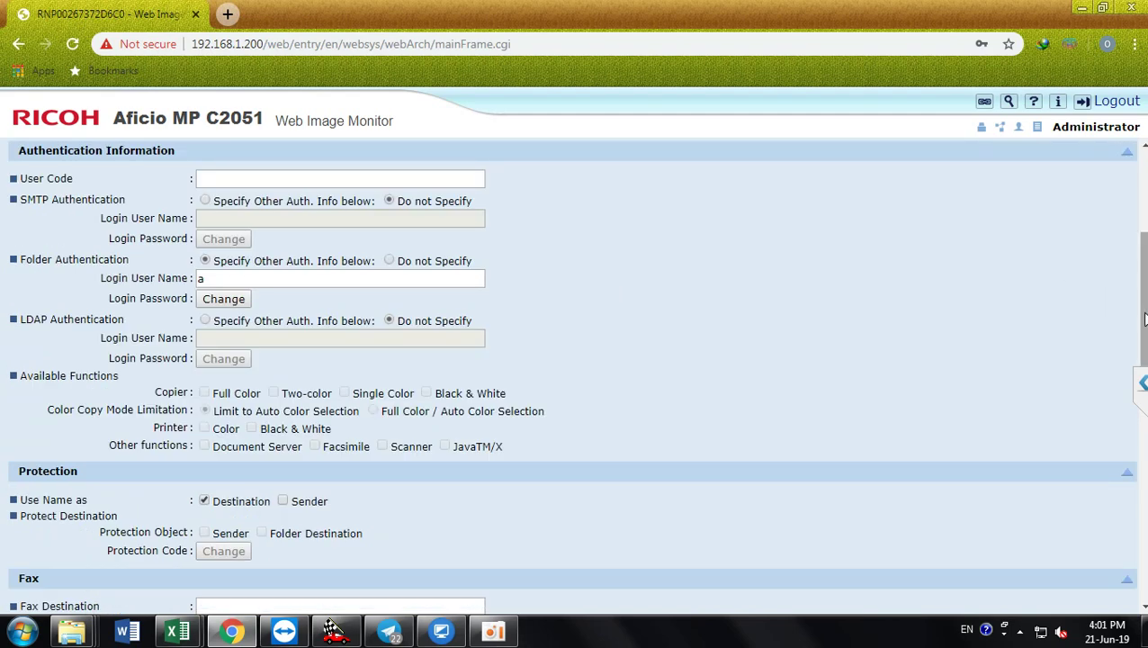
pyautogui.moveTo(1145, 320); pyautogui.dragTo(1140, 551)
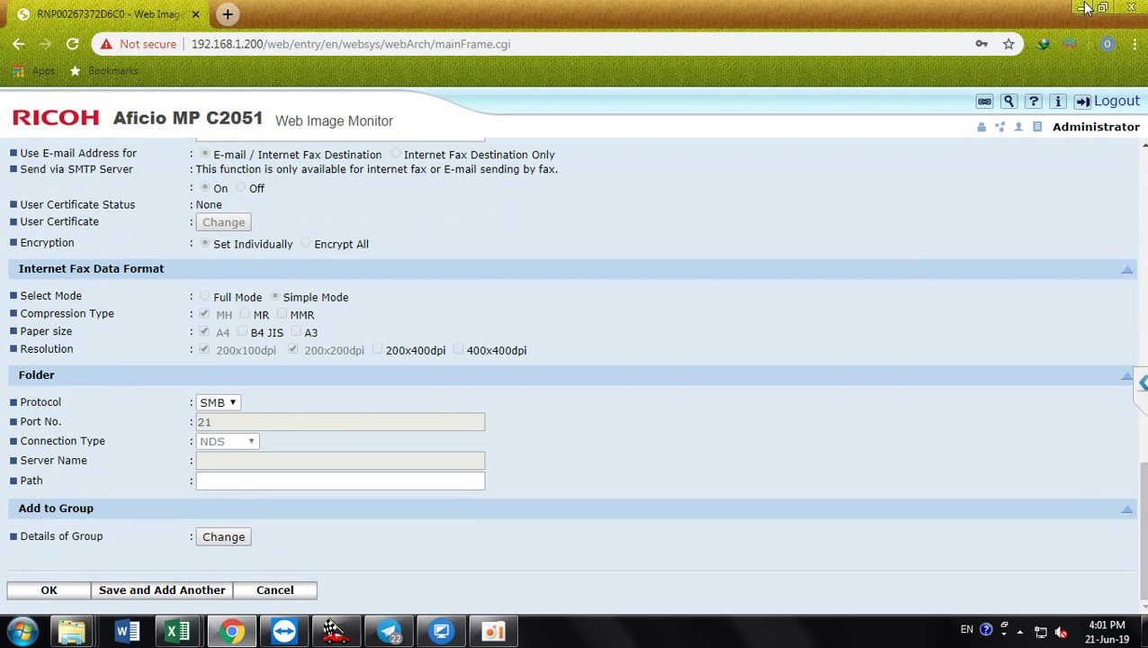
pyautogui.click(1085, 8)
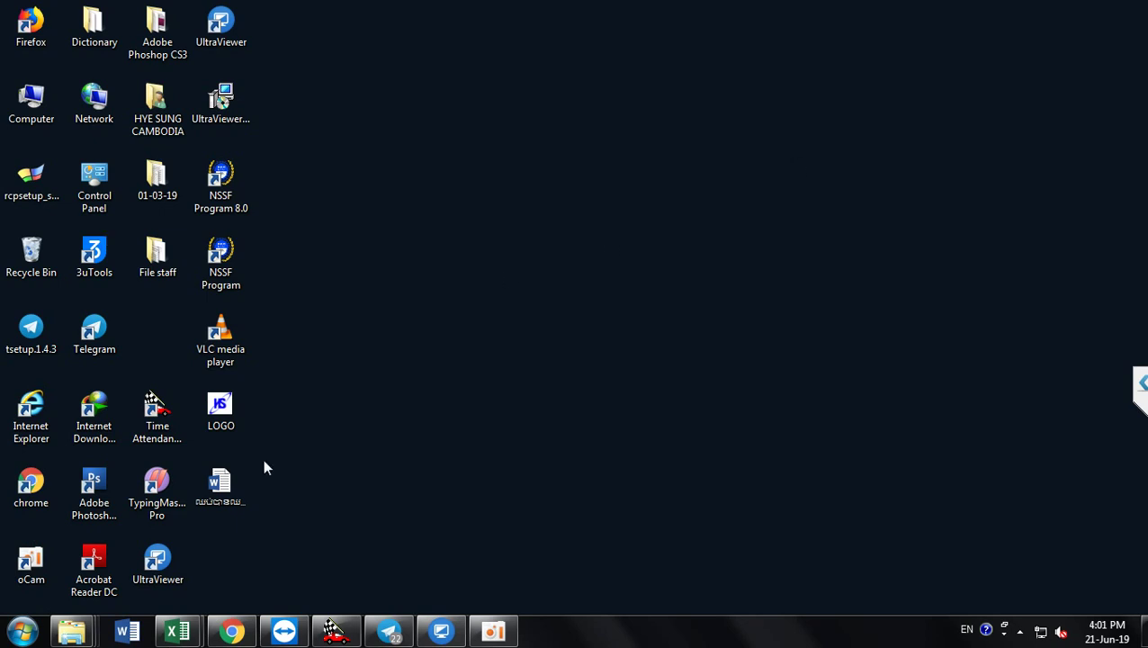
# Step: Close the extra empty Scan and DATA (D:) Explorer windows
pyautogui.moveTo(86, 628)
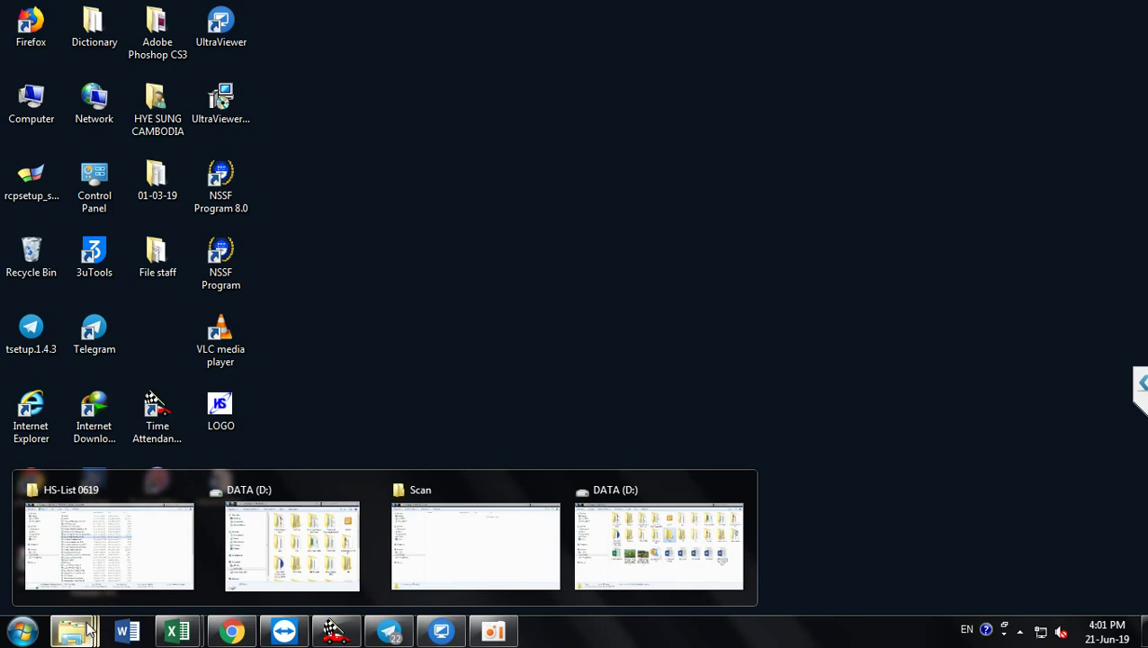
pyautogui.moveTo(277, 585)
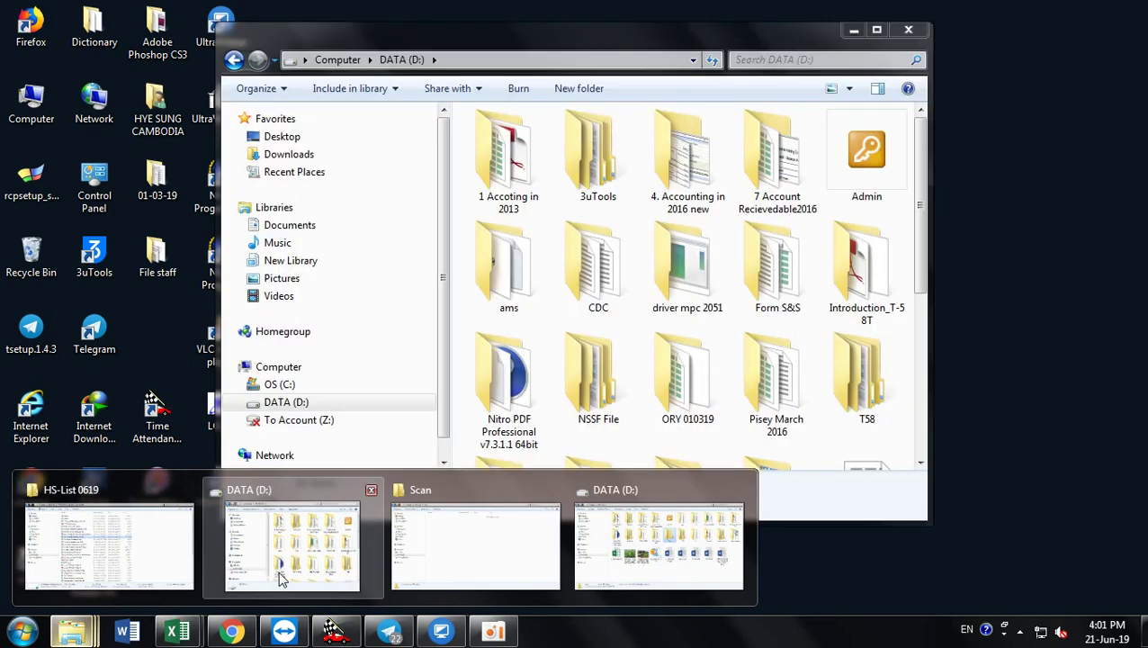
pyautogui.moveTo(496, 482)
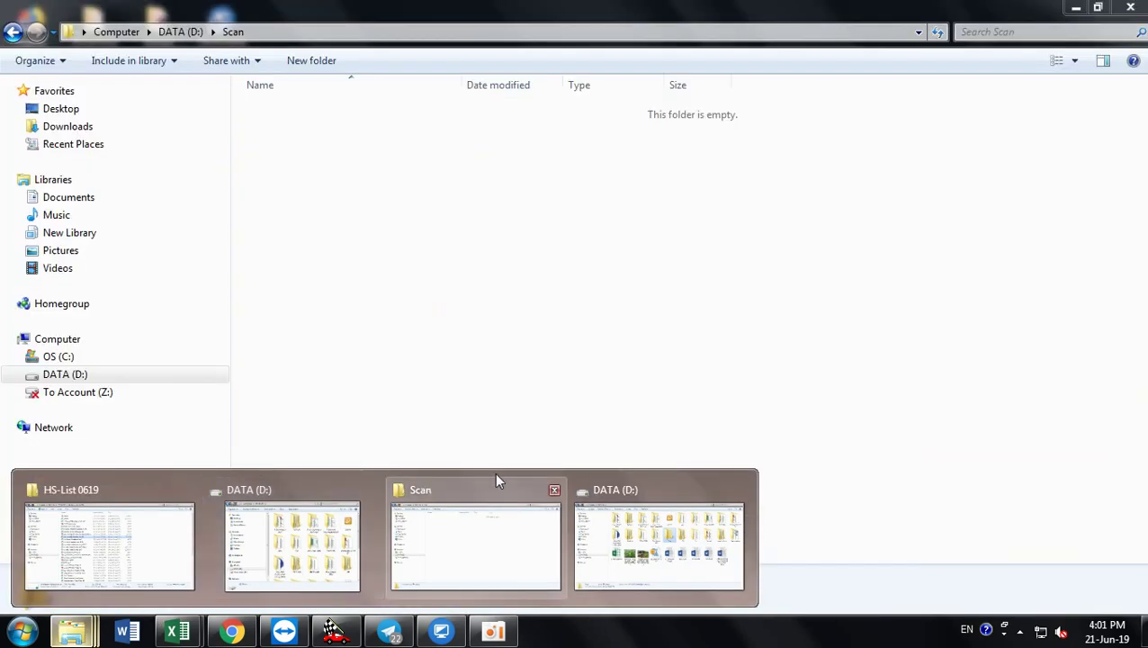
pyautogui.click(553, 492)
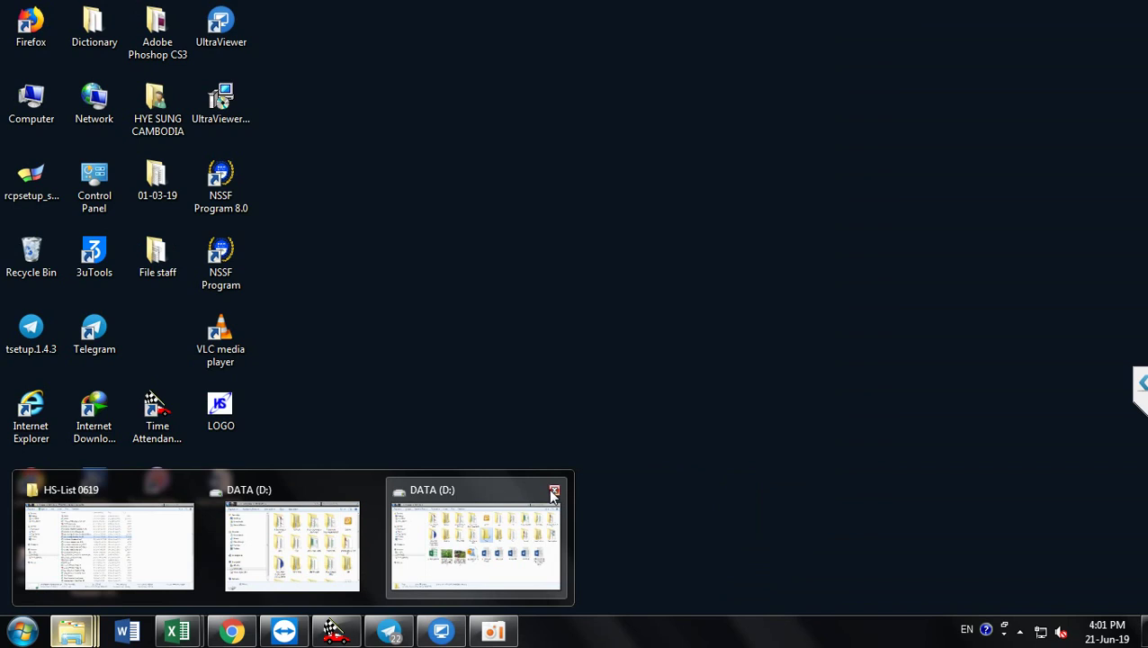
pyautogui.click(553, 491)
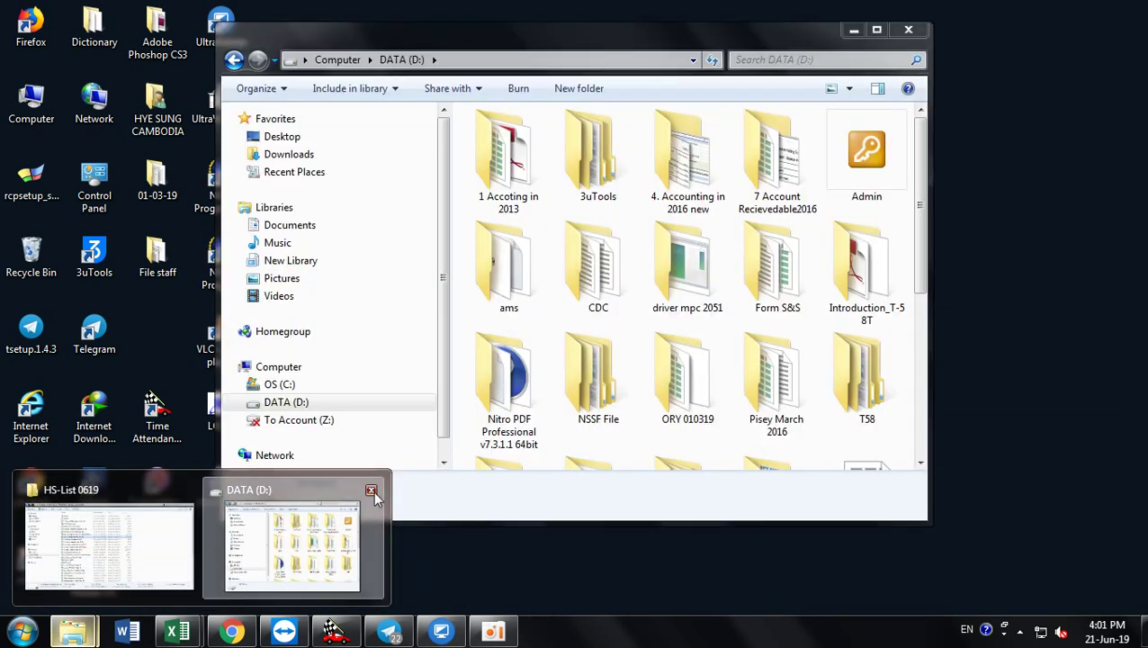
pyautogui.click(371, 491)
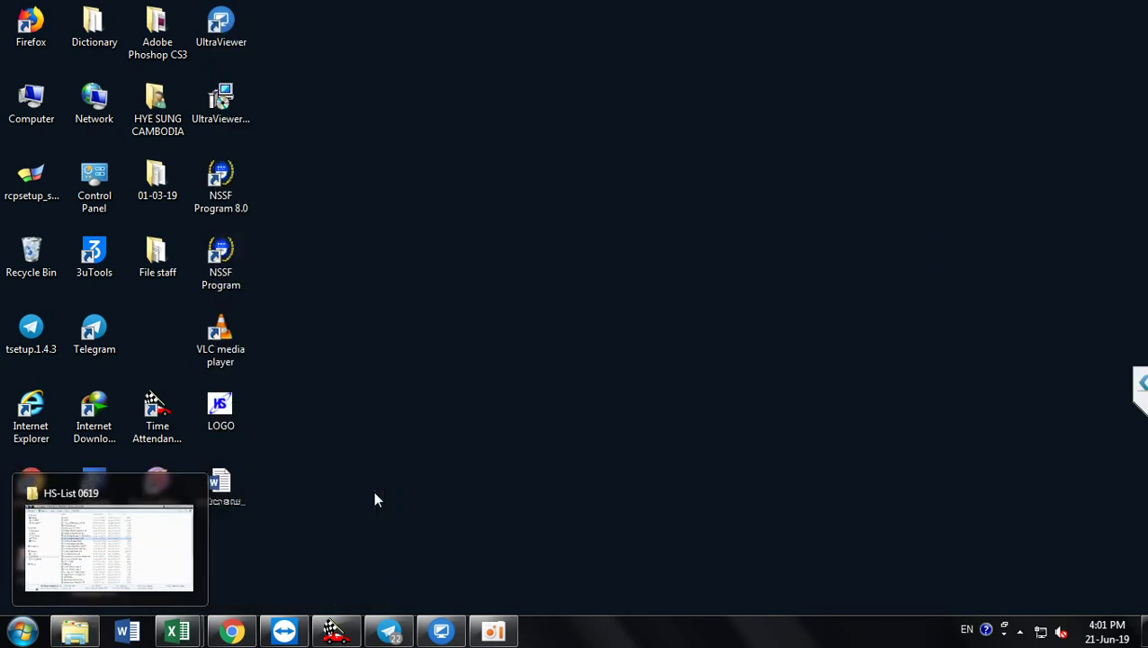
# Step: Navigate from the HS-List 0619 folder back up to the DATA (D:) drive
pyautogui.click(91, 619)
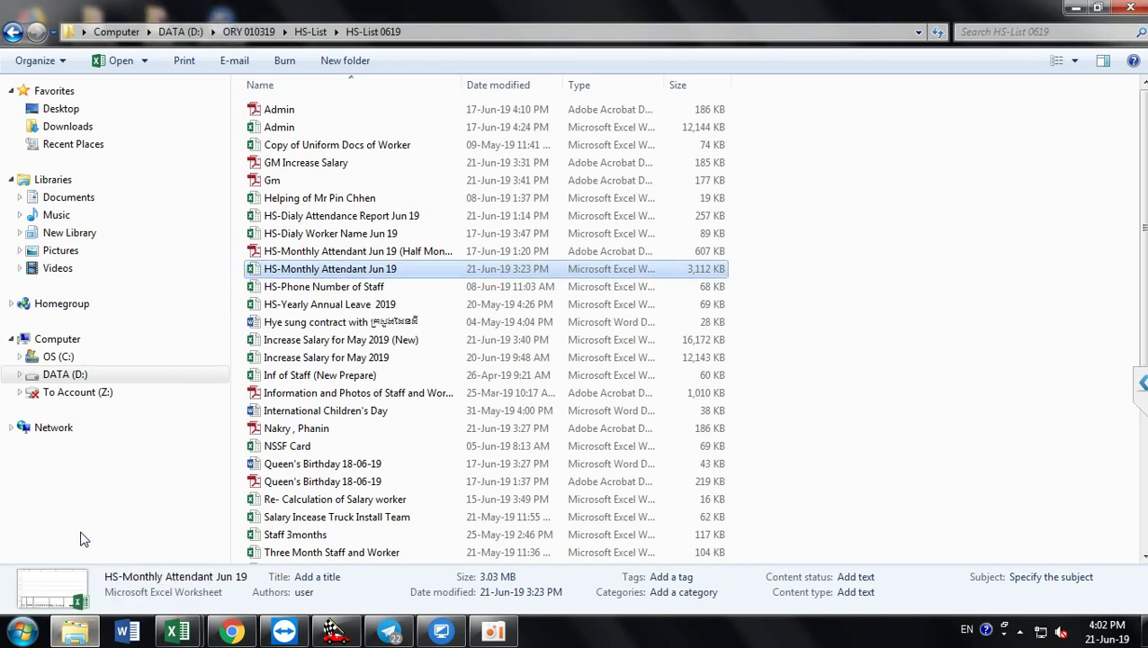
pyautogui.click(11, 32)
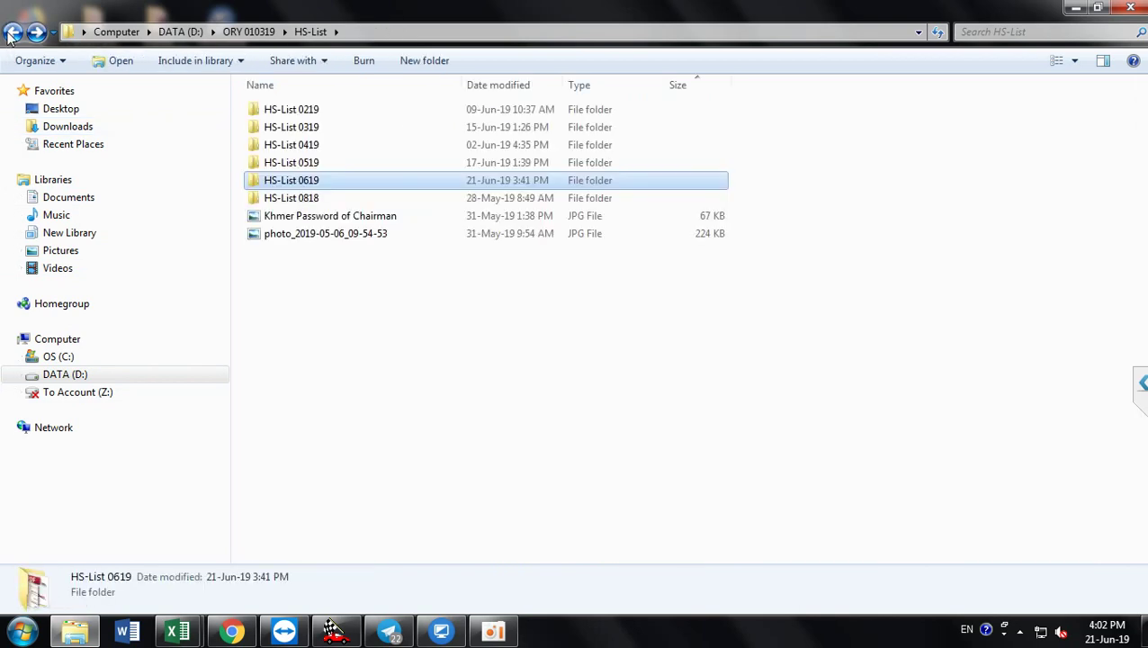
pyautogui.click(12, 32)
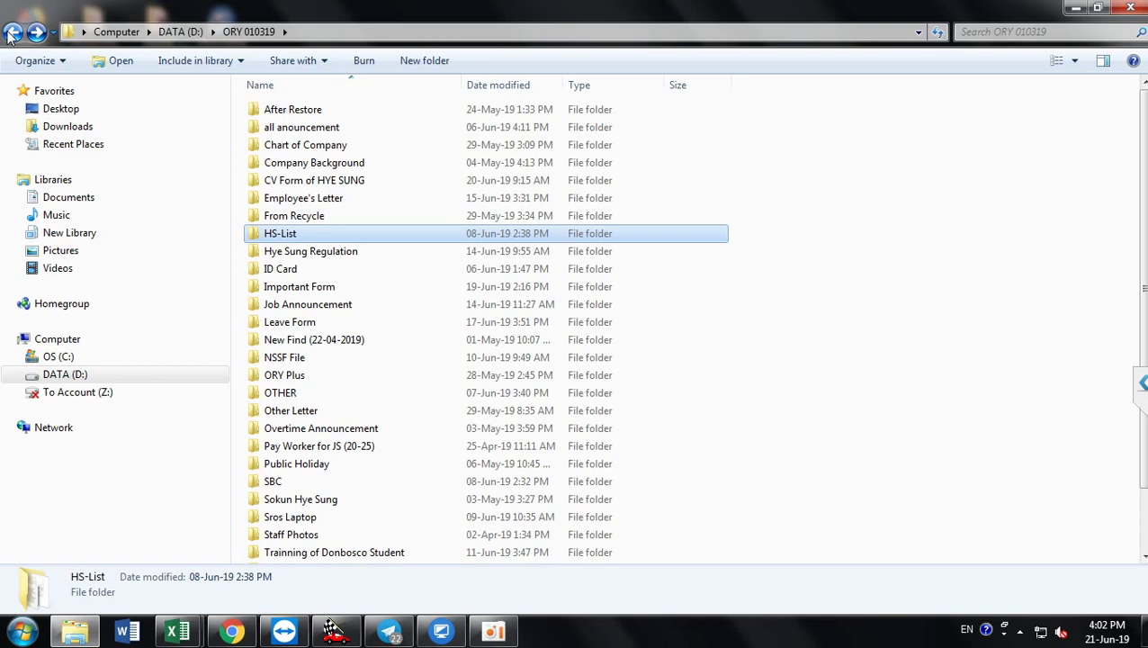
pyautogui.click(12, 31)
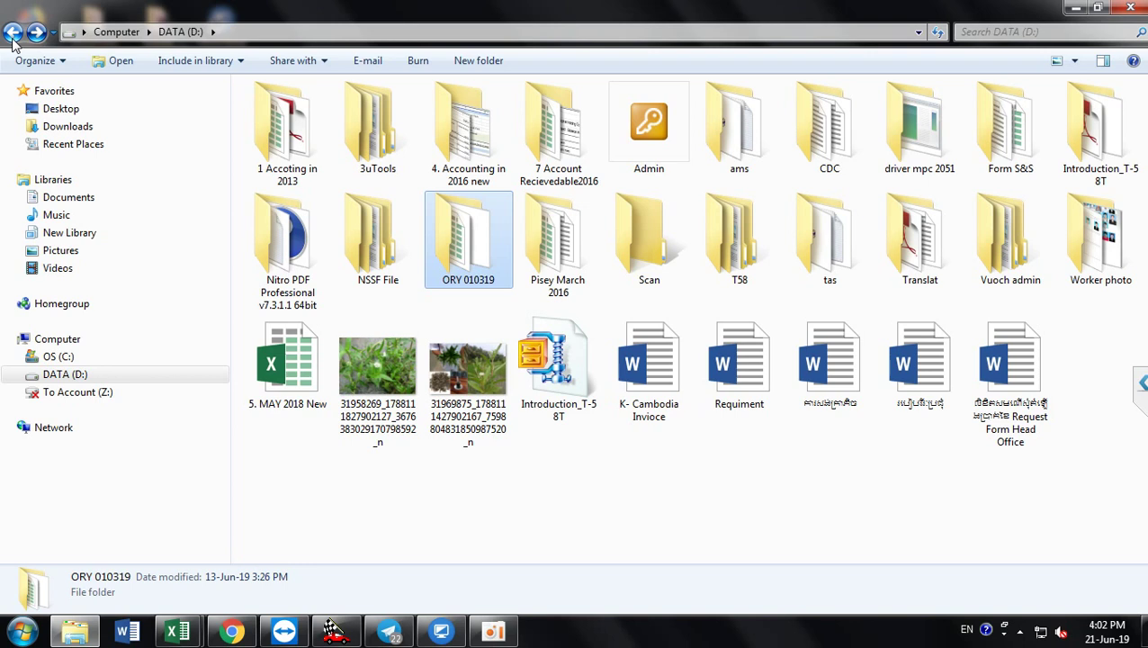
# Step: Open the Scan folder's Sharing properties and select its network path \\HYESUNGCAMBODIA\Scan
pyautogui.click(670, 253)
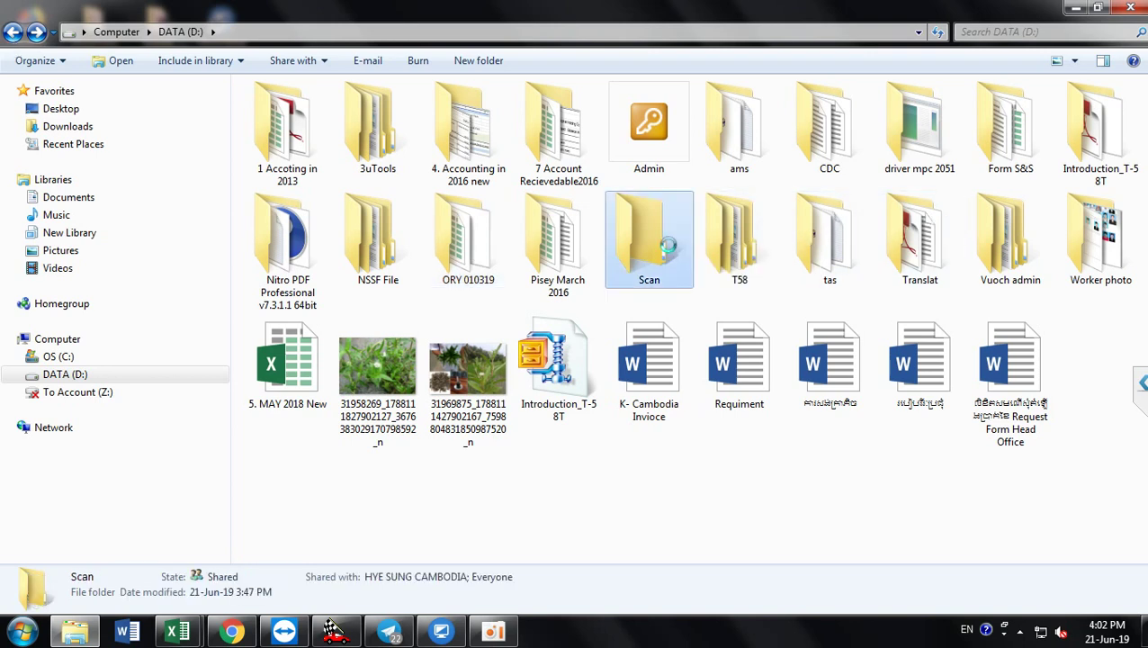
pyautogui.rightClick(670, 253)
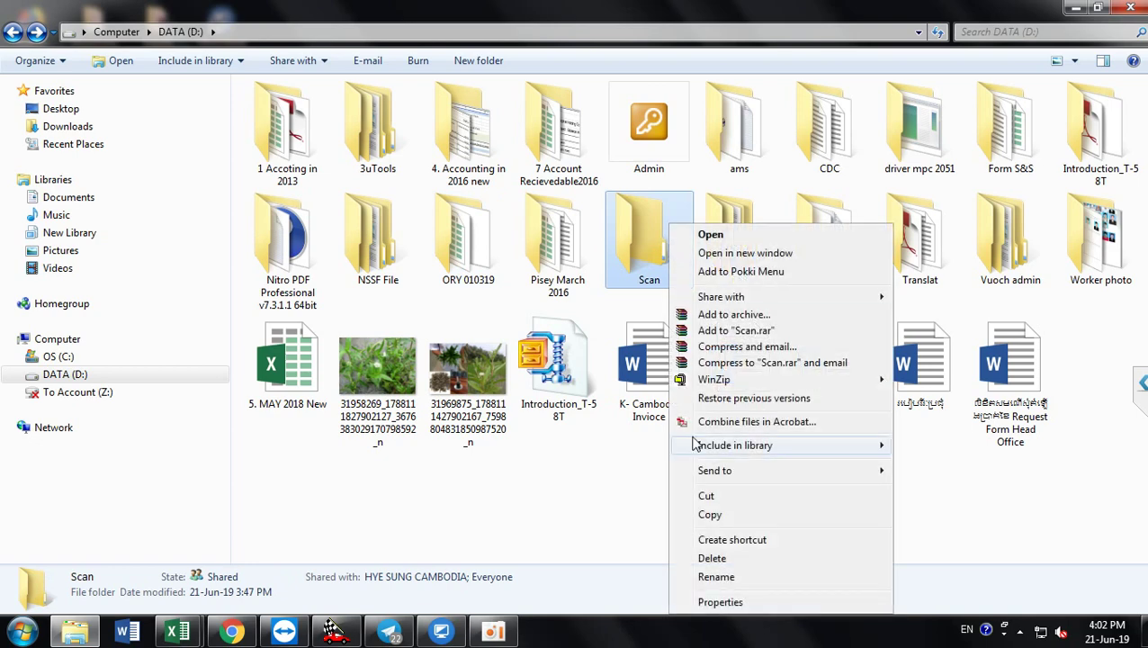
pyautogui.click(704, 602)
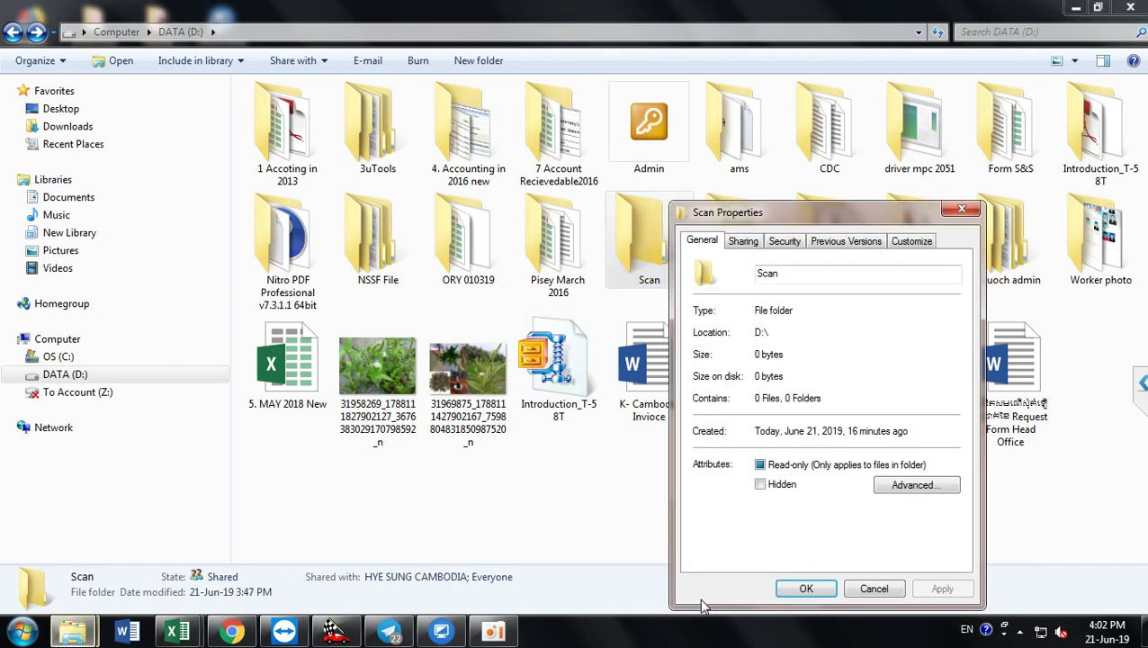
pyautogui.click(743, 243)
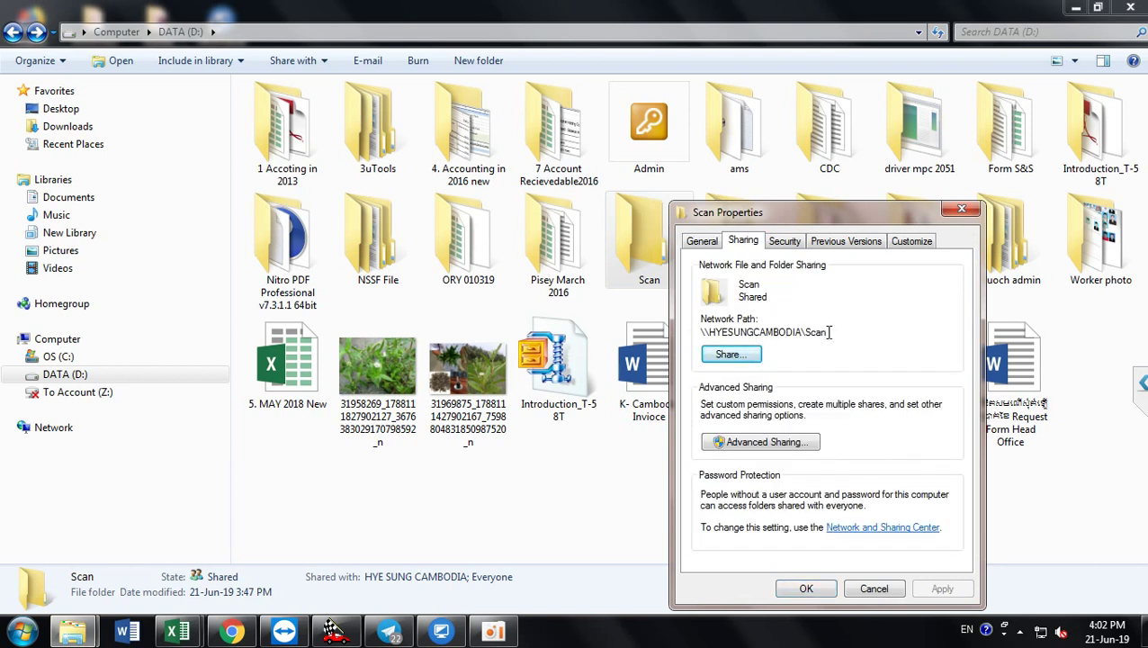
pyautogui.moveTo(828, 332); pyautogui.dragTo(689, 337)
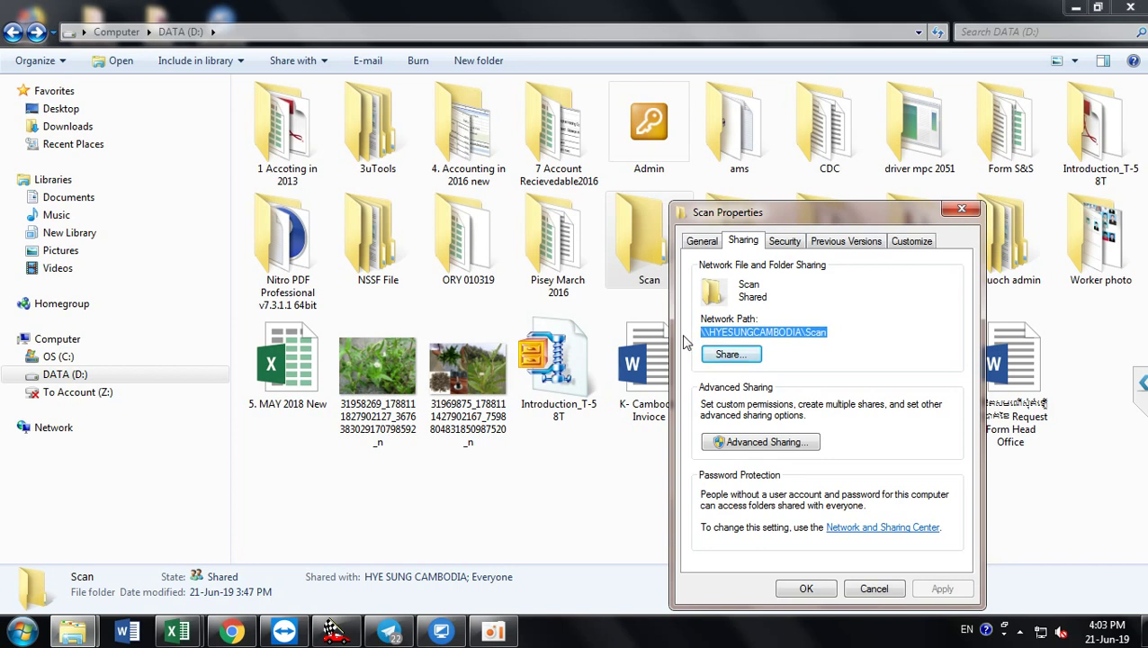
pyautogui.click(227, 636)
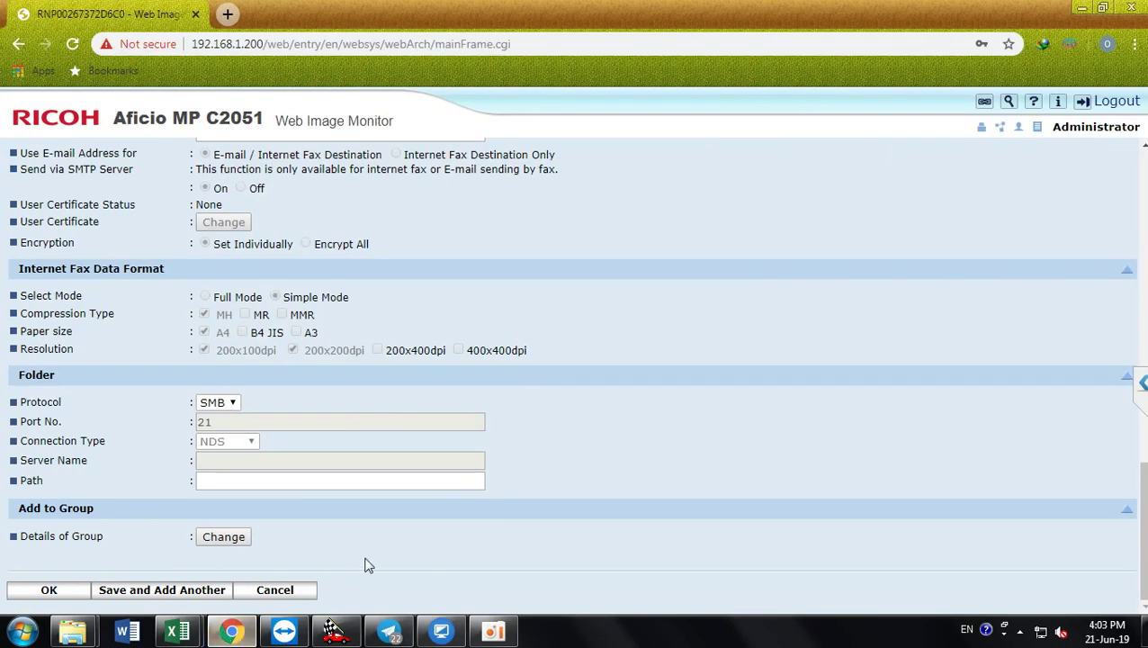
# Step: Set the entry's Path to \\HYESUNGCAMBODIA\Scan, save the user, and go back to Home
pyautogui.click(288, 481)
pyautogui.press('Down')
pyautogui.press('Return')
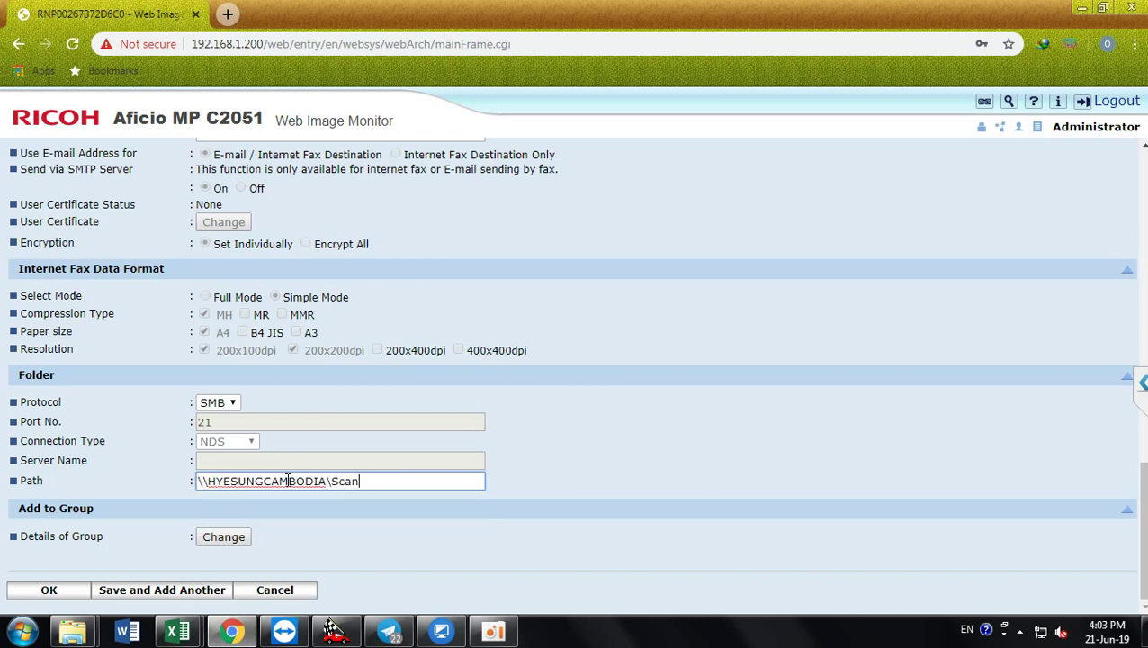
pyautogui.click(63, 601)
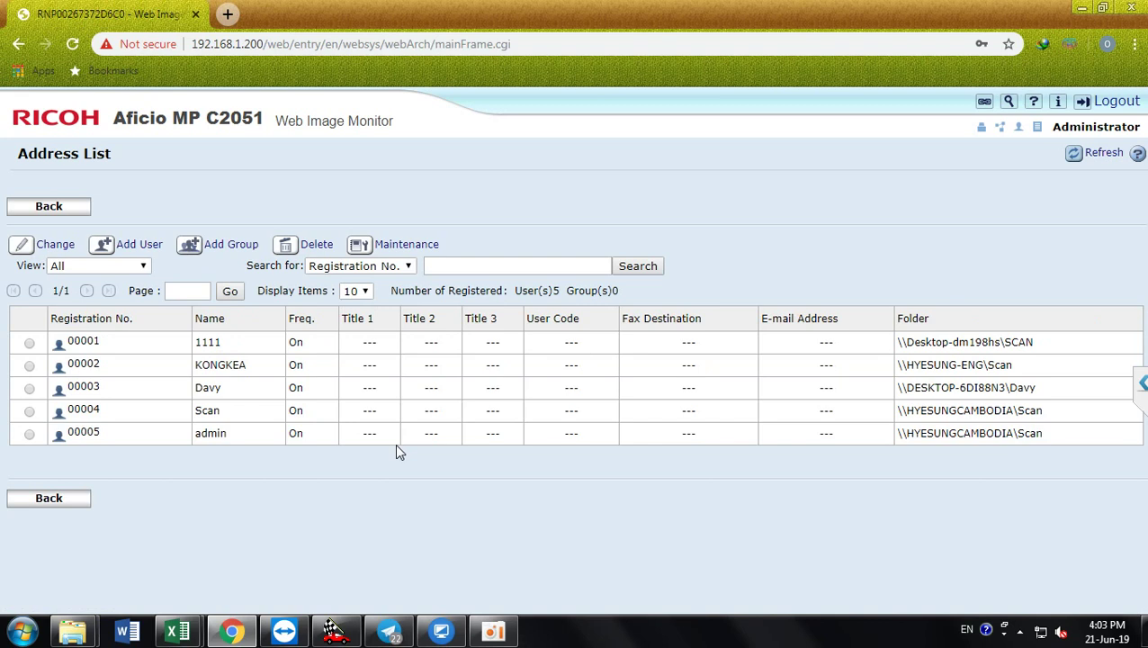
pyautogui.click(70, 214)
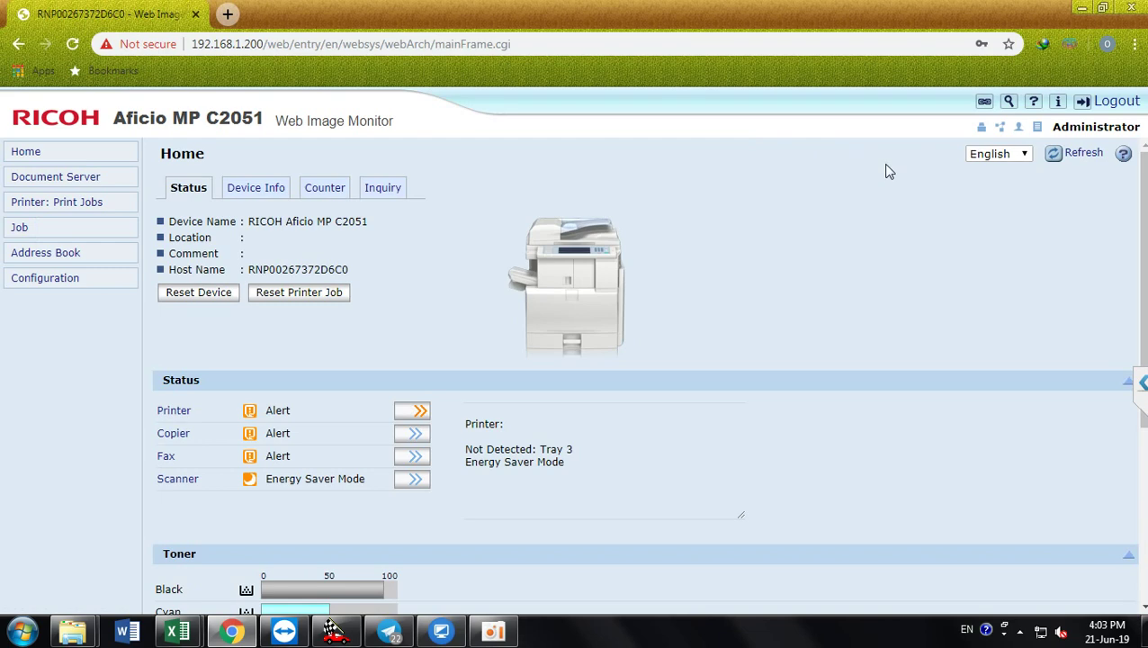
# Step: Clear away Chrome and the Scan properties, add a Scan folder shortcut to the desktop, then minimize Explorer
pyautogui.click(1080, 12)
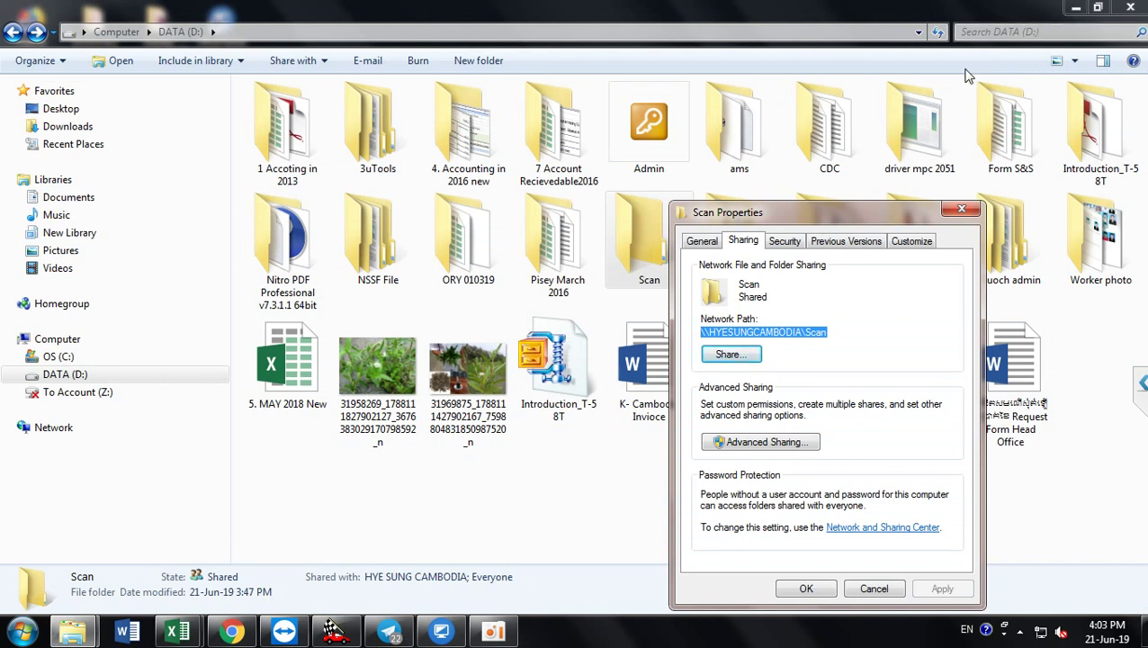
pyautogui.click(961, 210)
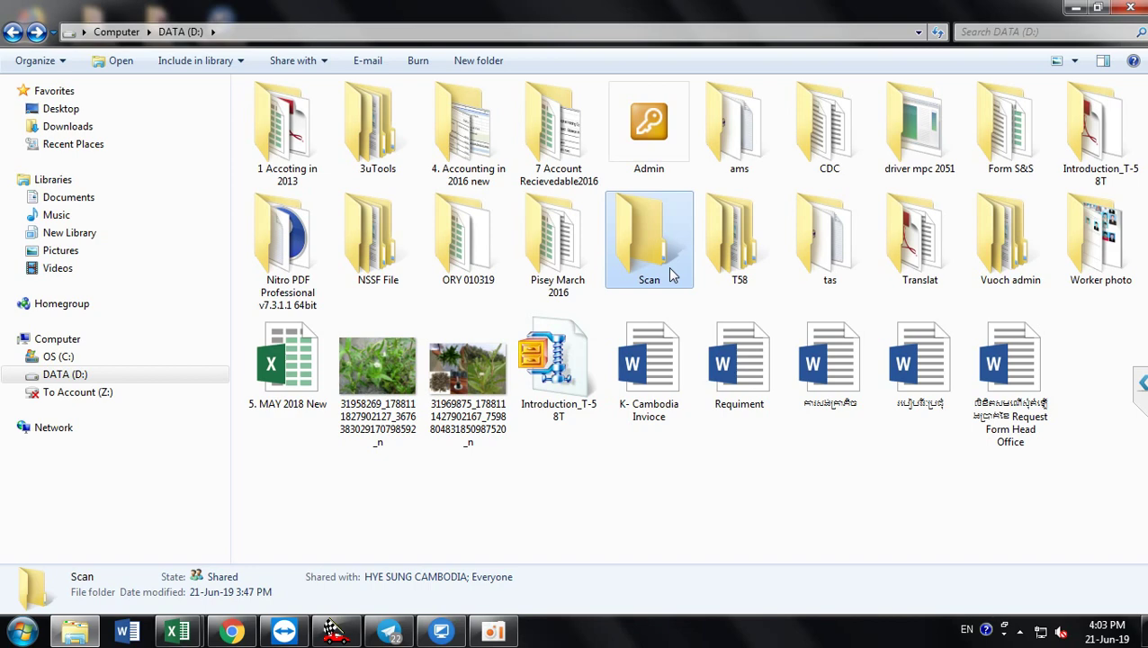
pyautogui.rightClick(669, 275)
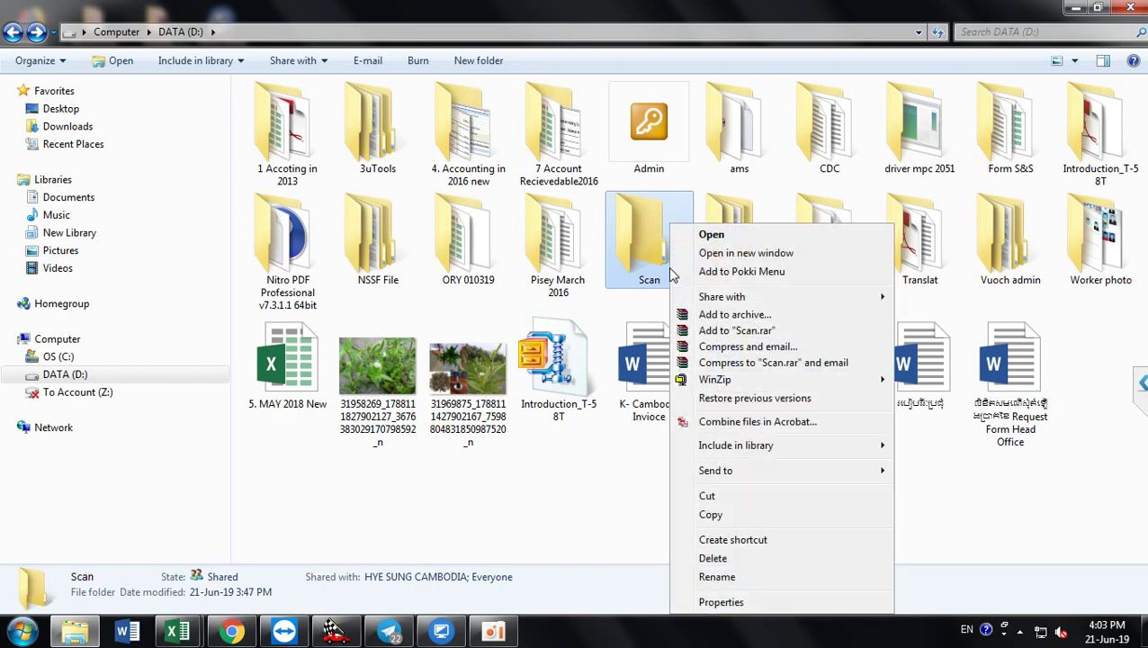
pyautogui.moveTo(809, 472)
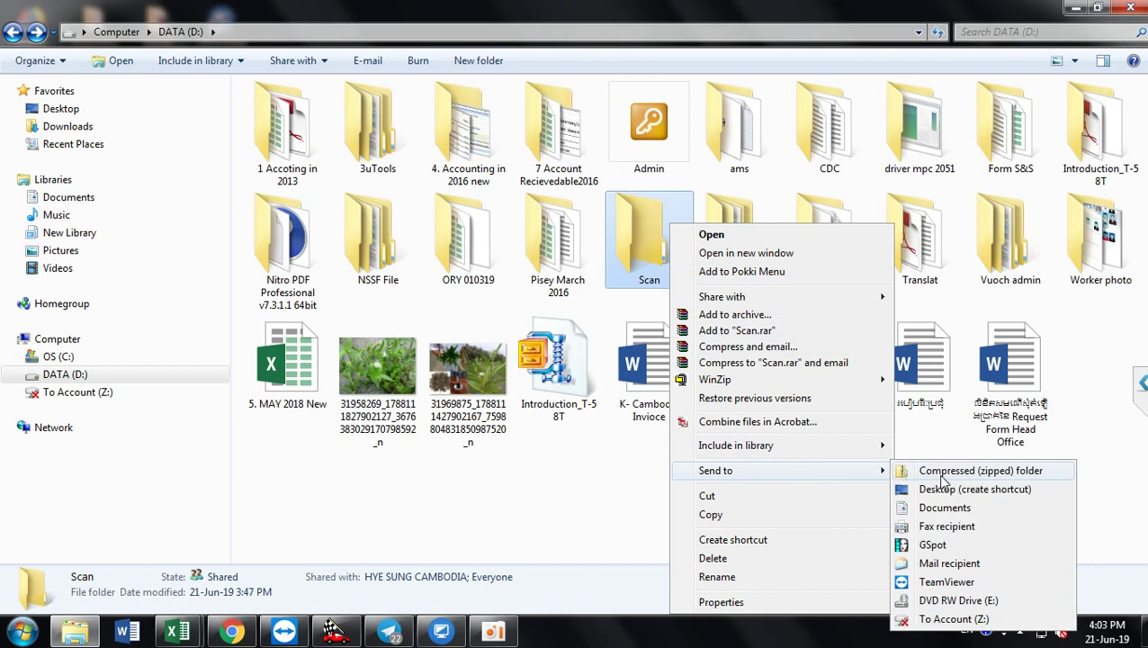
pyautogui.click(940, 492)
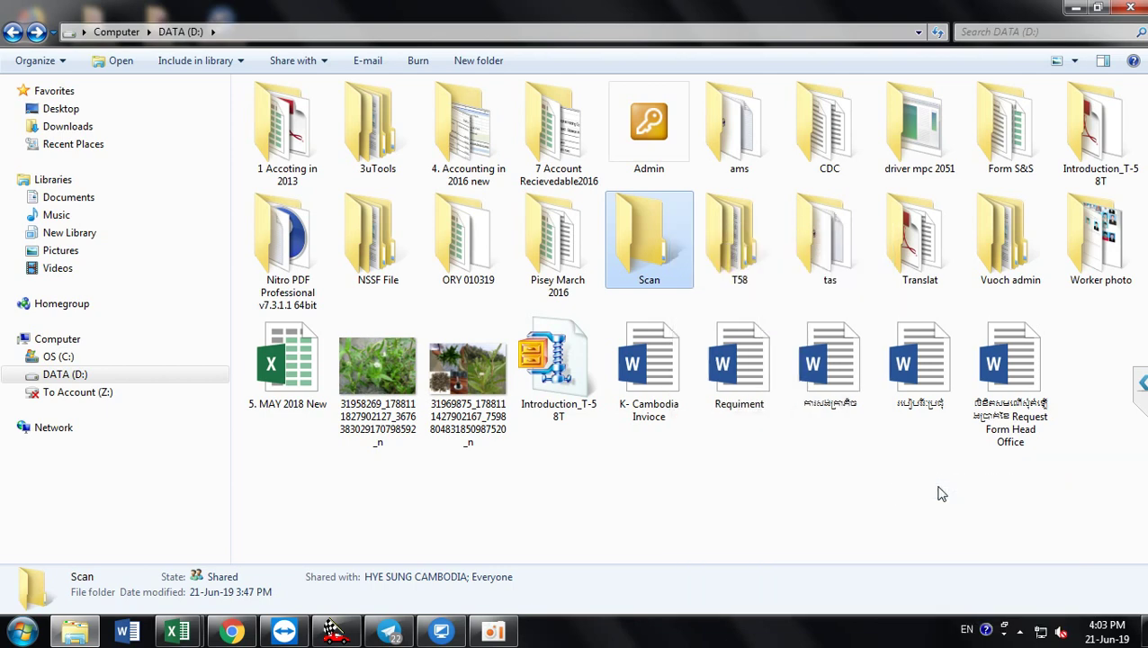
pyautogui.click(1073, 9)
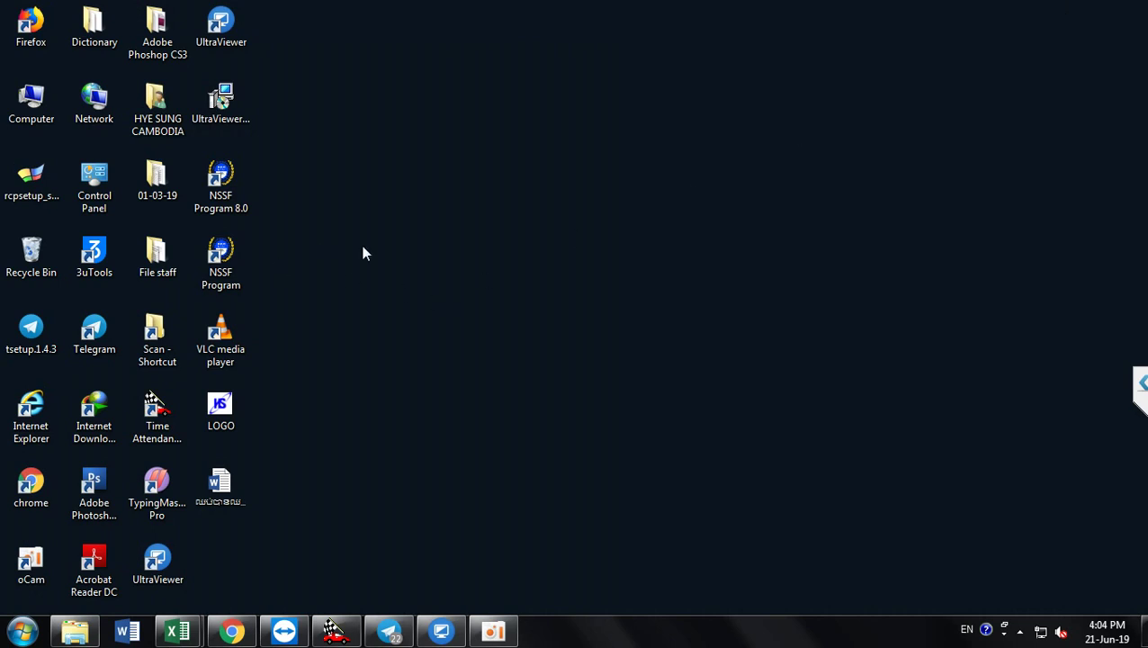
# Step: Open the properties of the Scan shortcut on the desktop
pyautogui.click(146, 340)
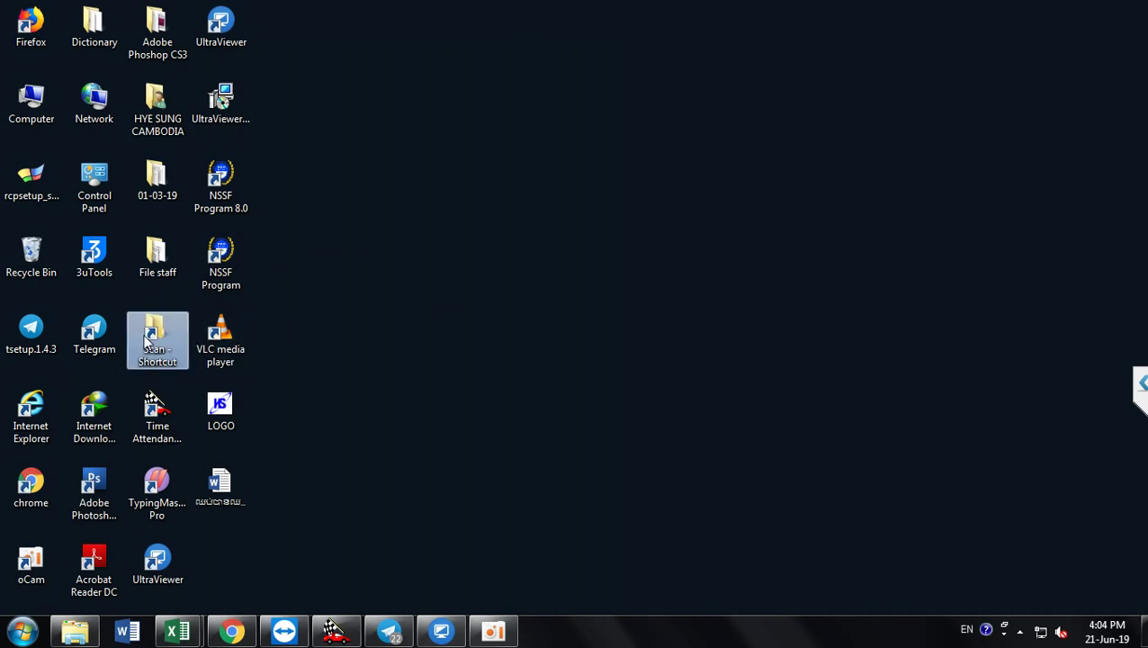
pyautogui.rightClick(147, 340)
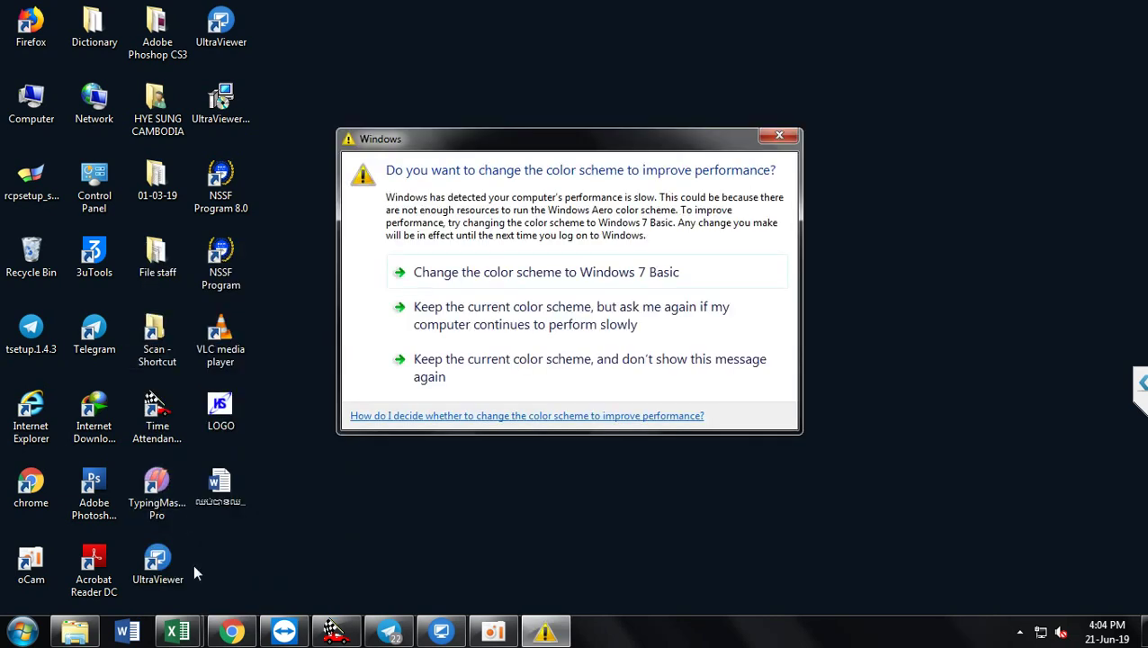
pyautogui.click(158, 335)
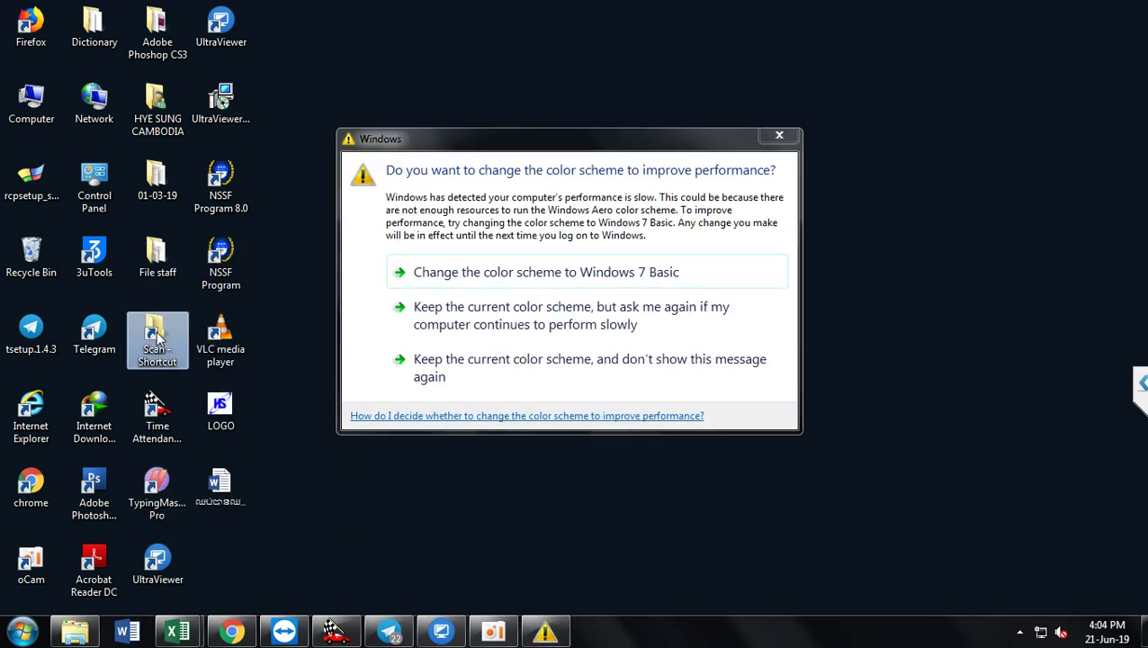
pyautogui.rightClick(158, 334)
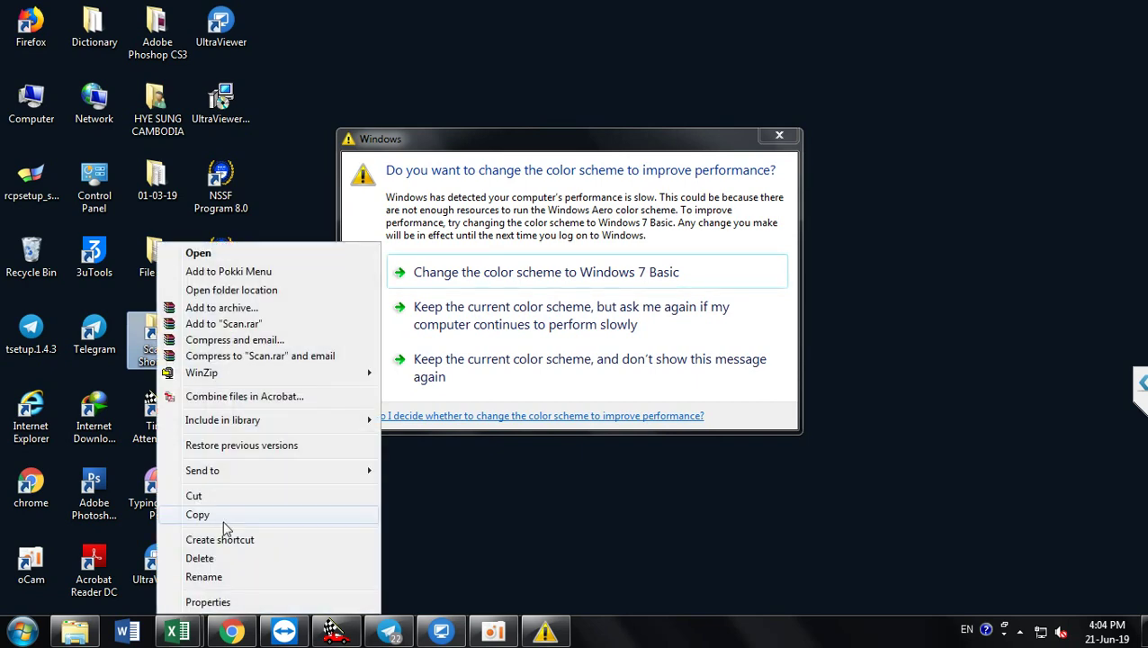
pyautogui.click(209, 602)
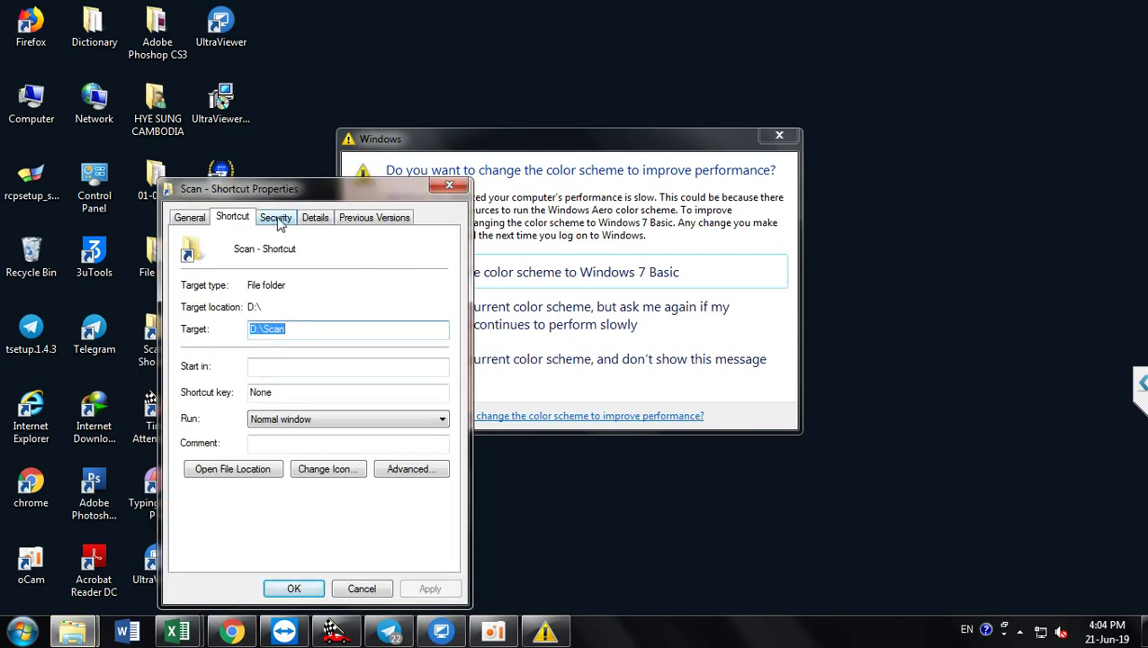
# Step: Review the shortcut's tabs, confirm it targets D:\Scan, close it and return to DATA (D:)
pyautogui.click(366, 222)
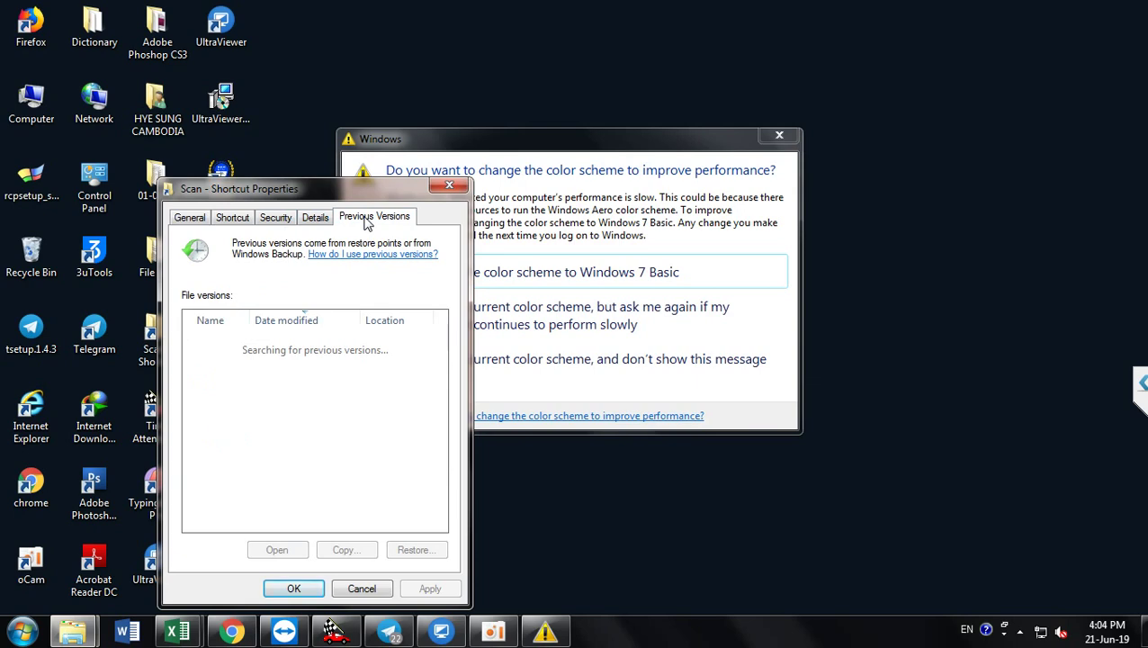
pyautogui.click(315, 219)
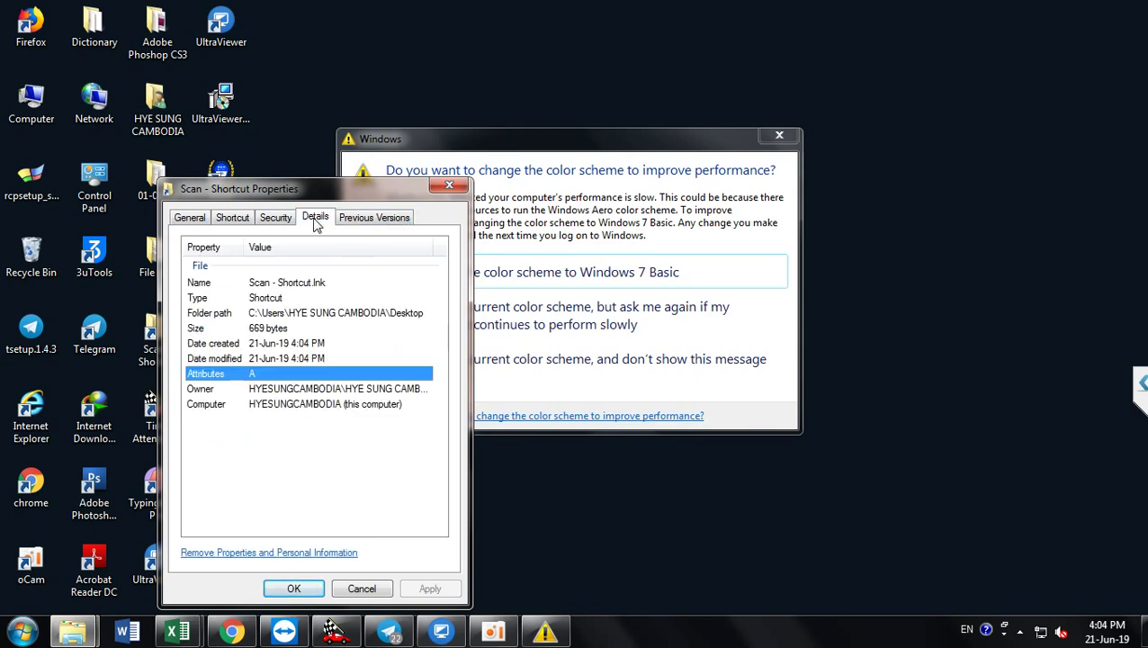
pyautogui.click(284, 221)
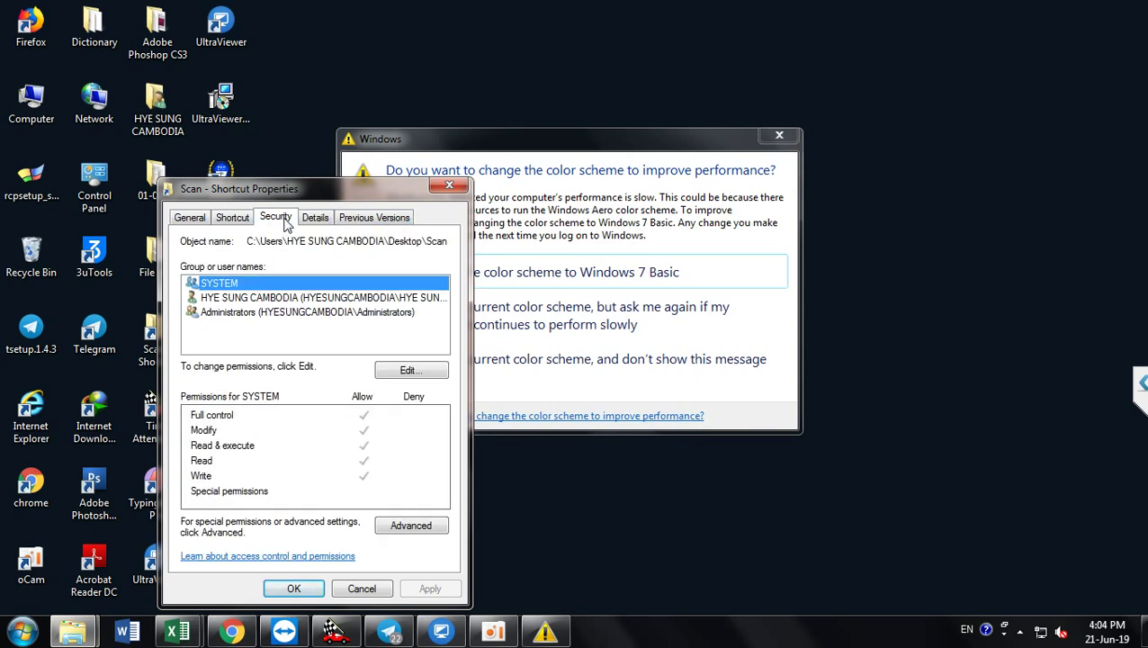
pyautogui.click(230, 223)
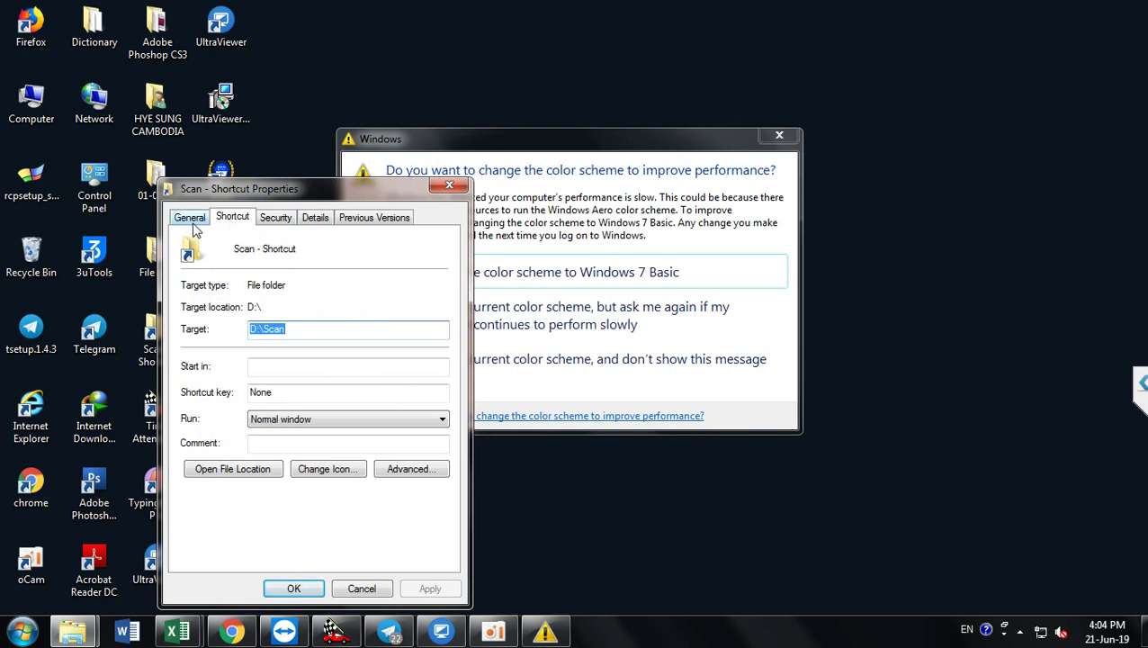
pyautogui.click(191, 221)
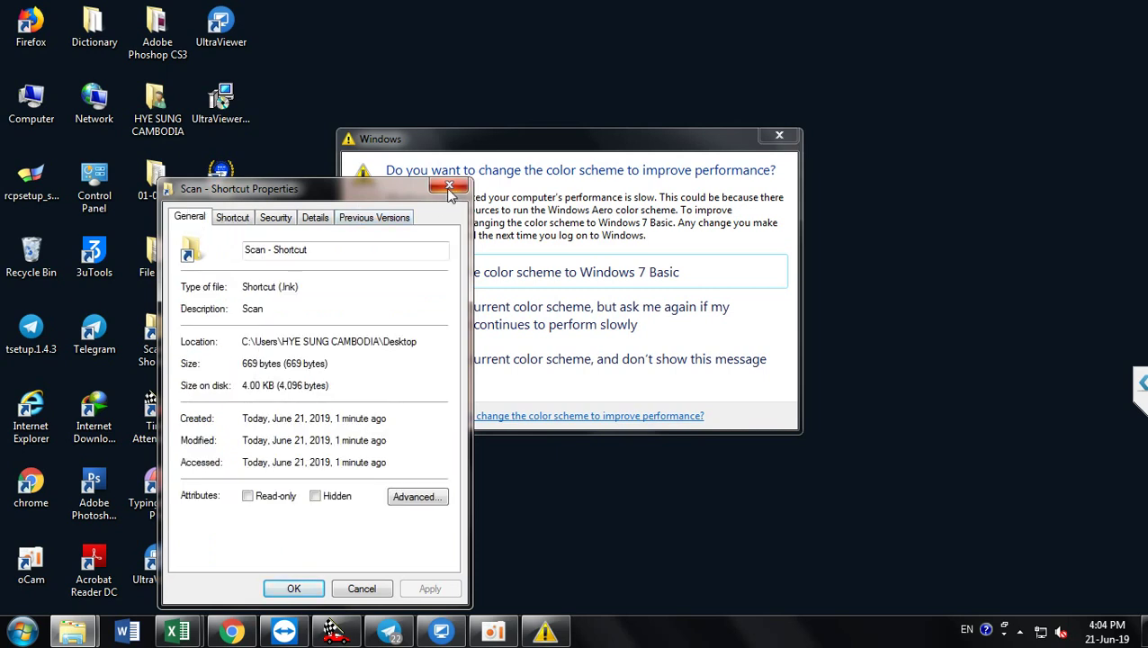
pyautogui.click(449, 186)
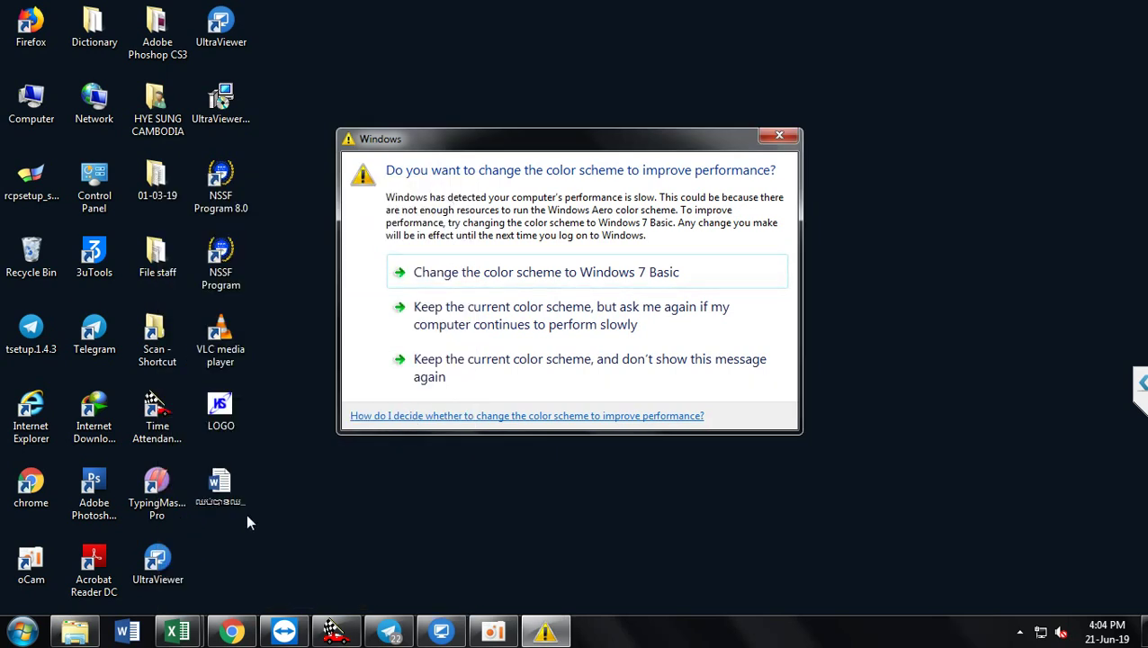
pyautogui.click(79, 627)
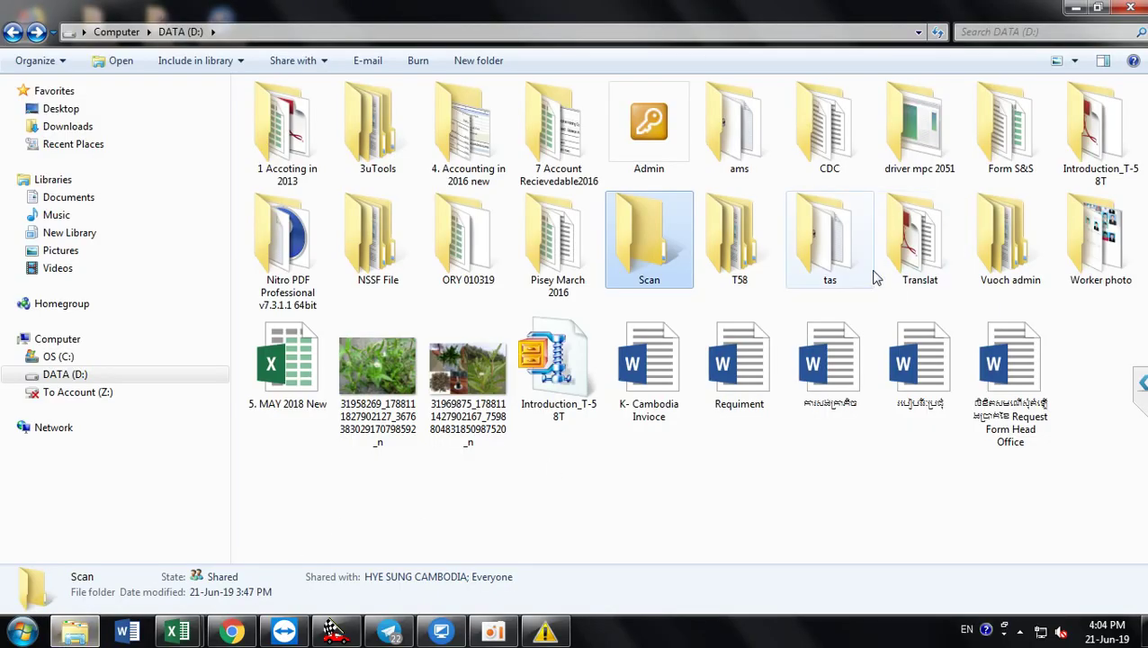
# Step: Inspect the Scan folder's Customize tab and icon choices without changes, then close the DATA (D:) window
pyautogui.rightClick(648, 252)
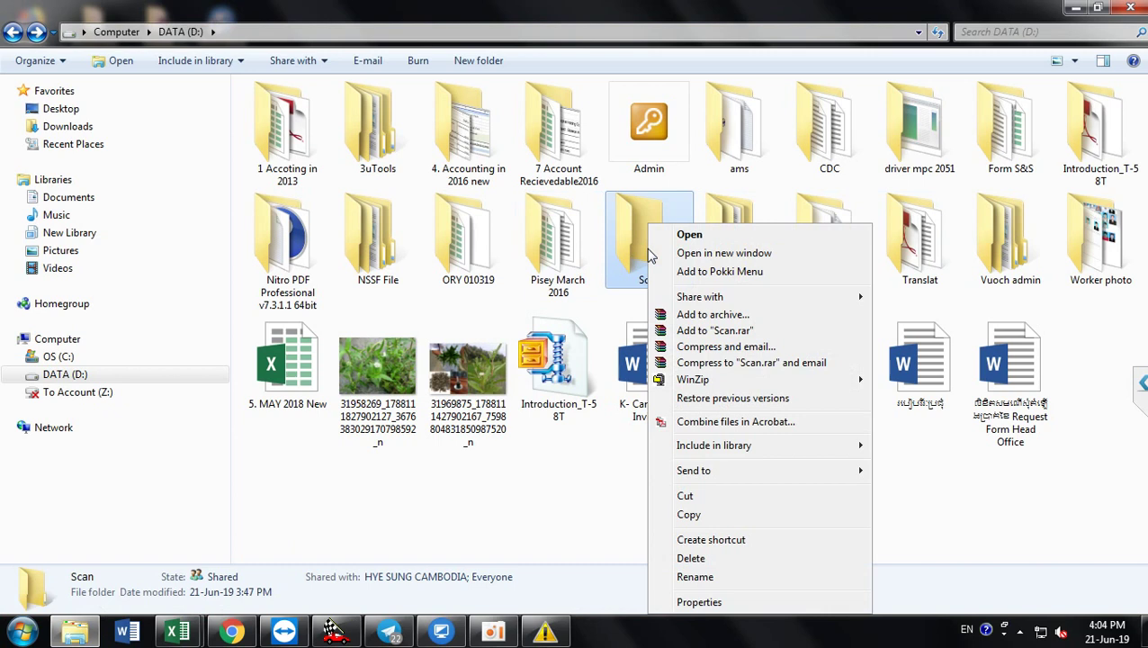
pyautogui.click(682, 603)
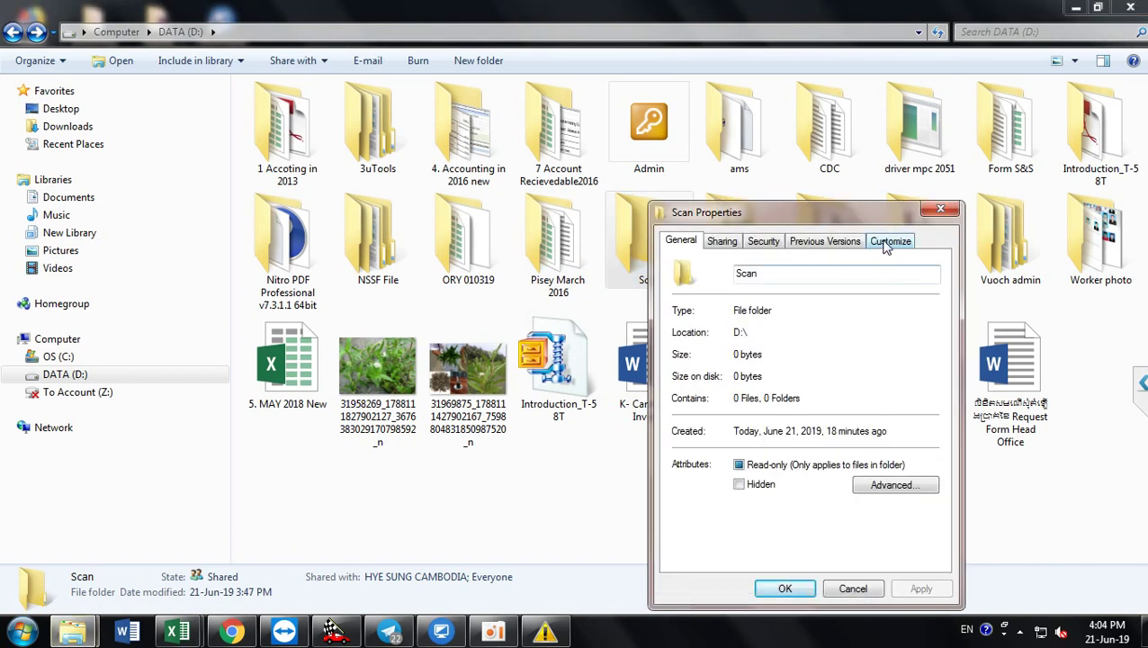
pyautogui.click(887, 245)
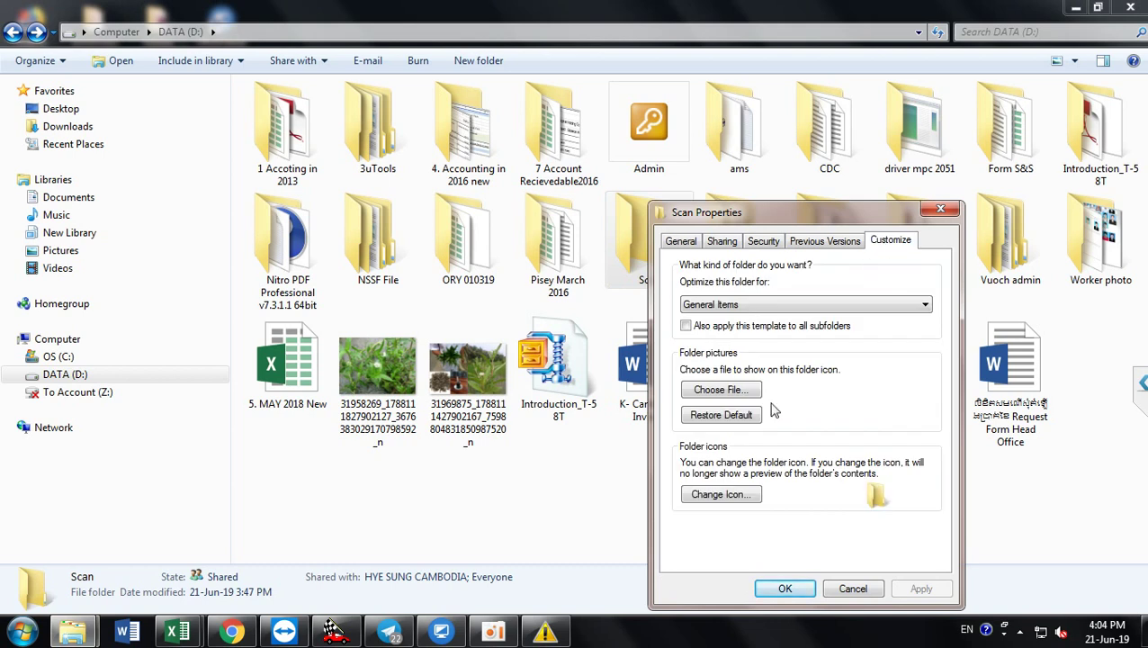
pyautogui.click(721, 495)
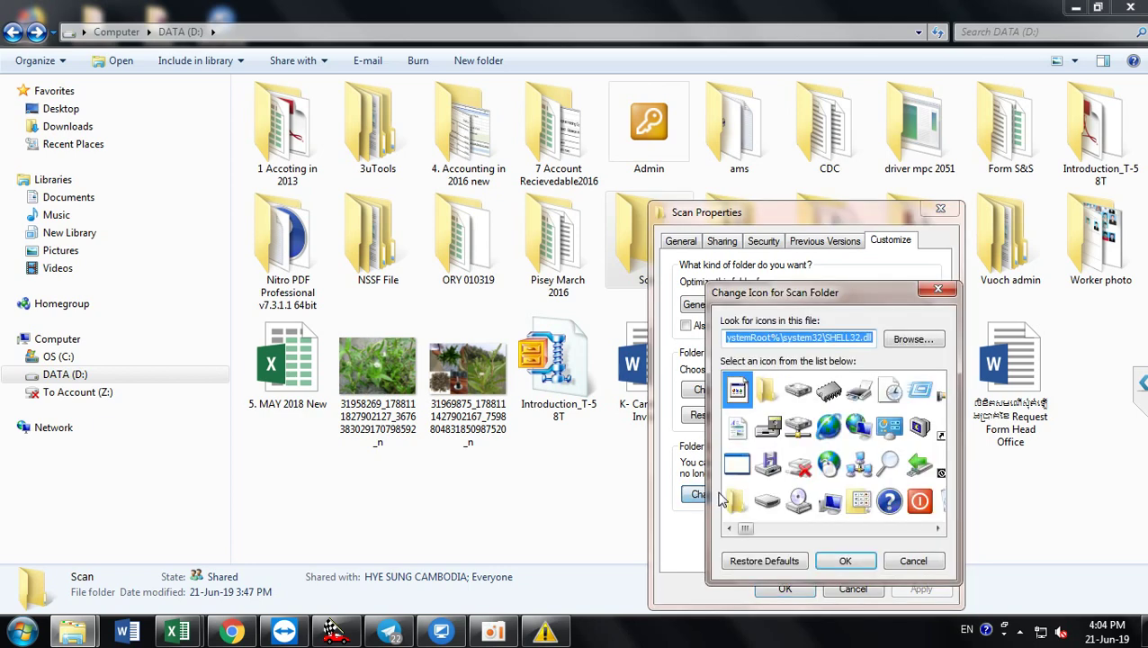
pyautogui.click(938, 288)
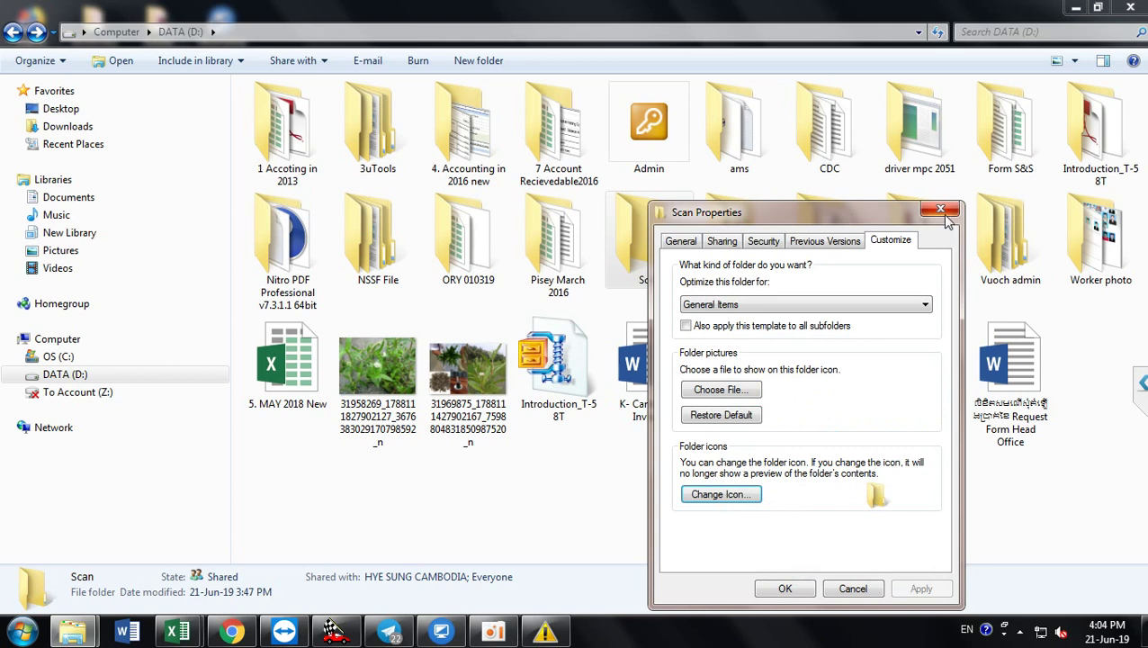
pyautogui.click(945, 209)
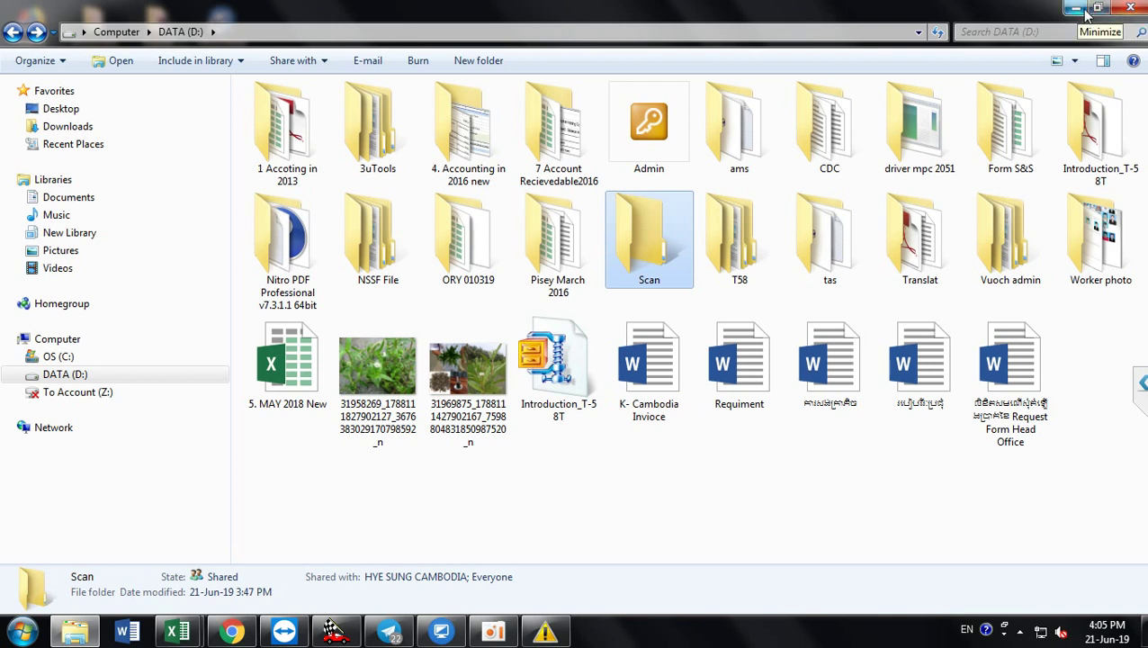
pyautogui.click(1132, 11)
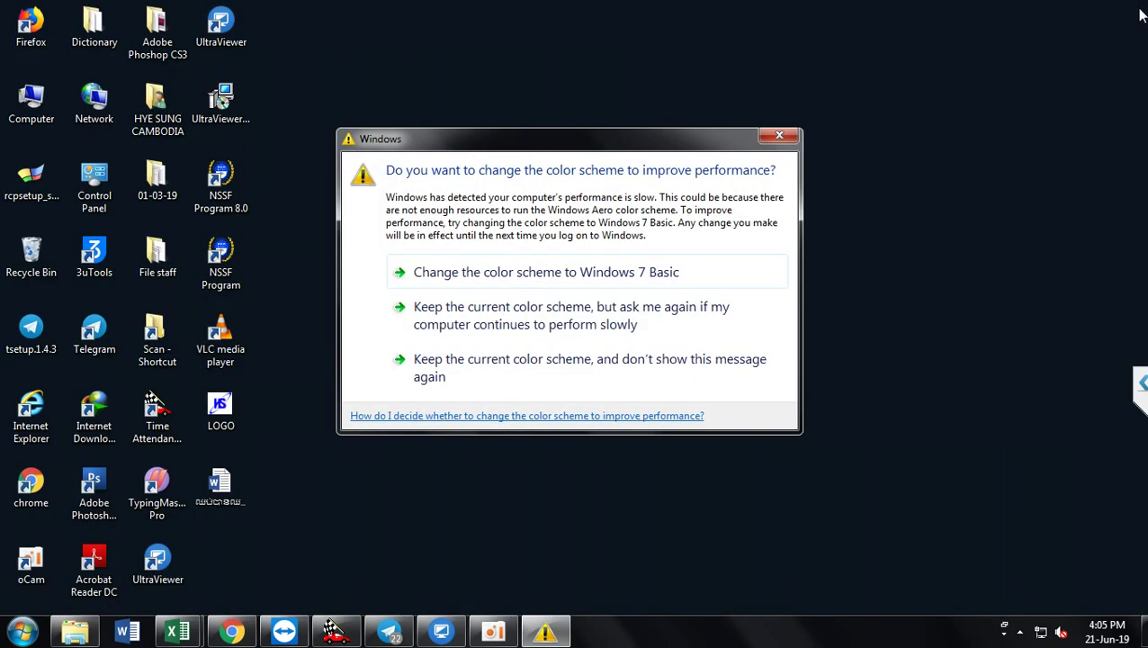
# Step: Dismiss the colour-scheme prompt, create an empty desktop text file named 'a' and open it in Notepad
pyautogui.click(777, 138)
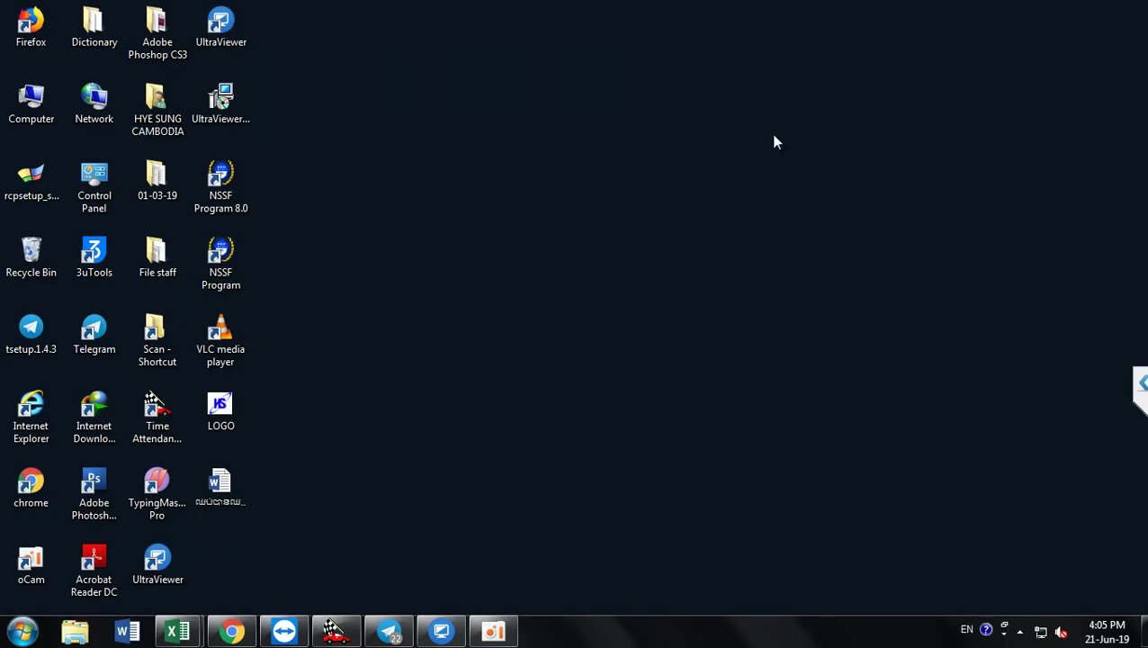
pyautogui.rightClick(555, 152)
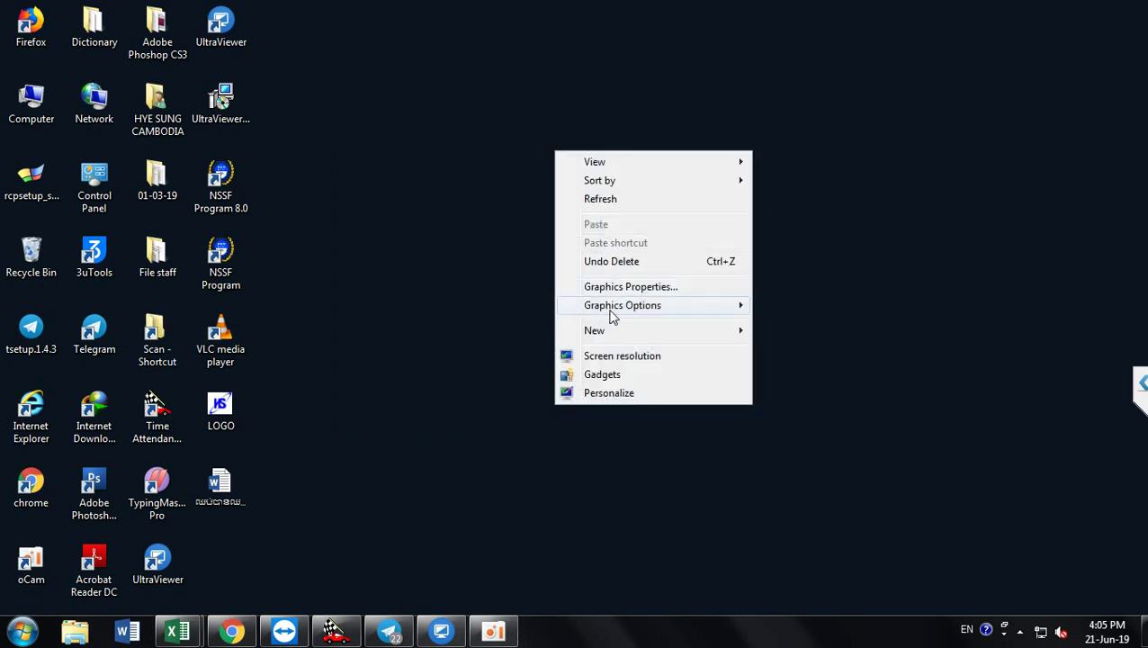
pyautogui.moveTo(627, 339)
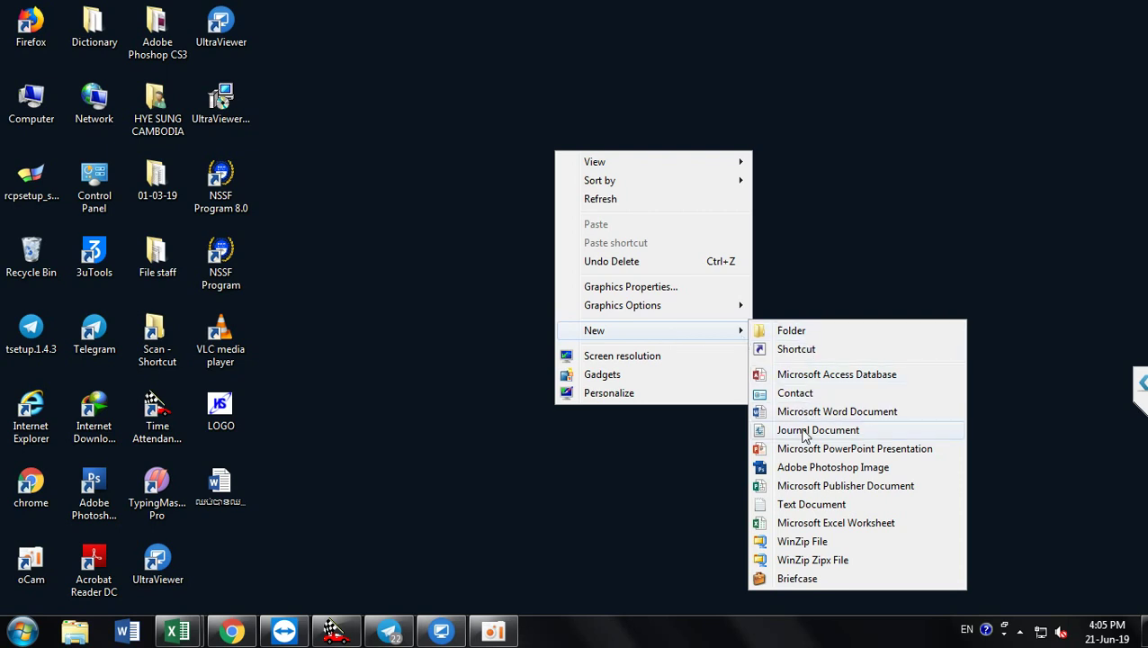
pyautogui.click(807, 506)
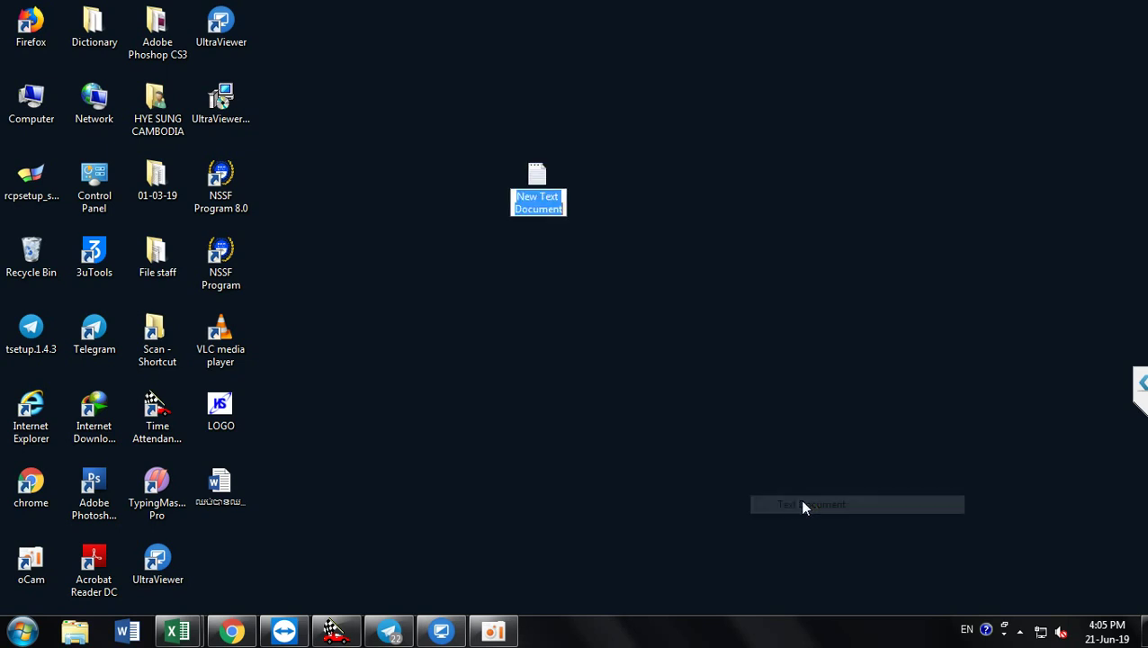
pyautogui.press('BackSpace')
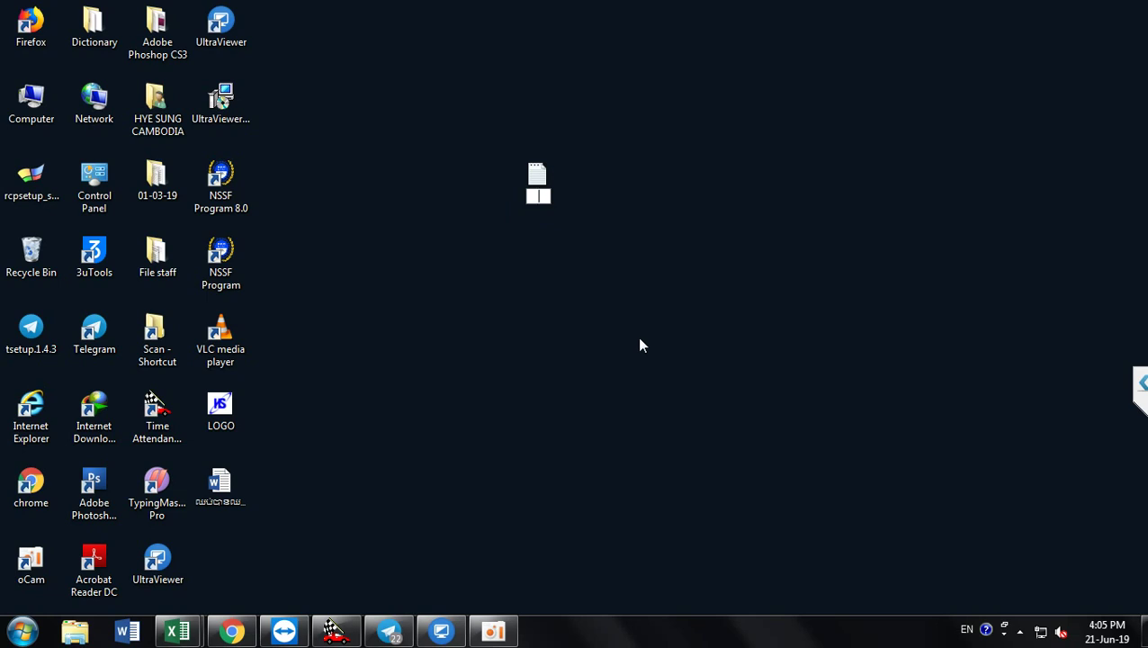
pyautogui.write('a')
pyautogui.press('Return')
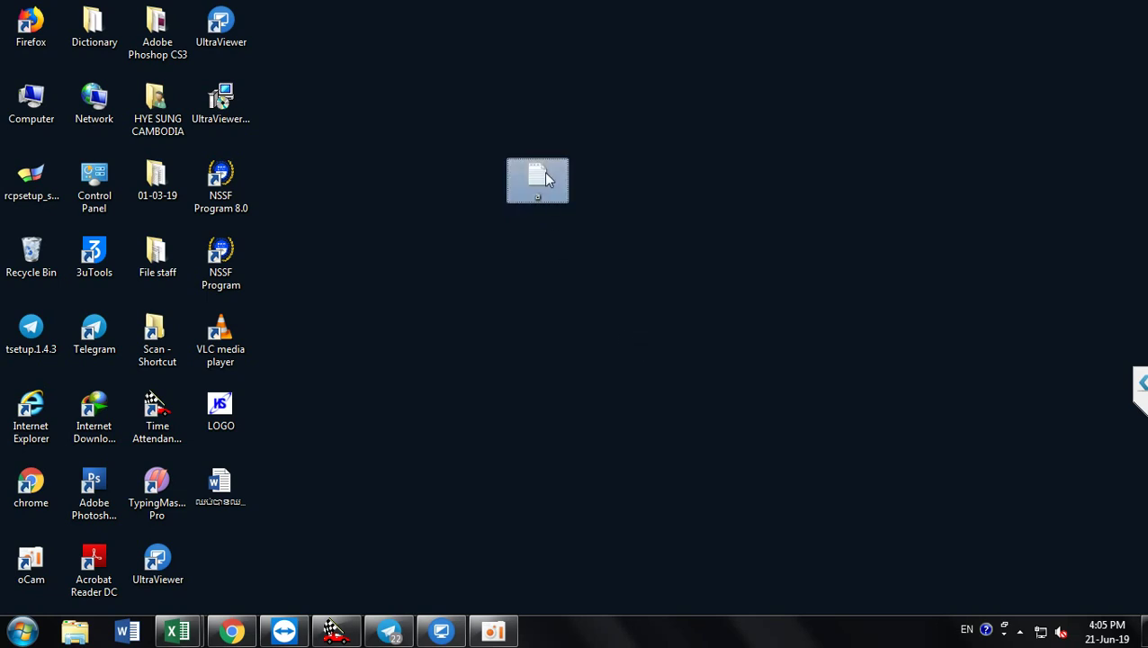
pyautogui.doubleClick(543, 170)
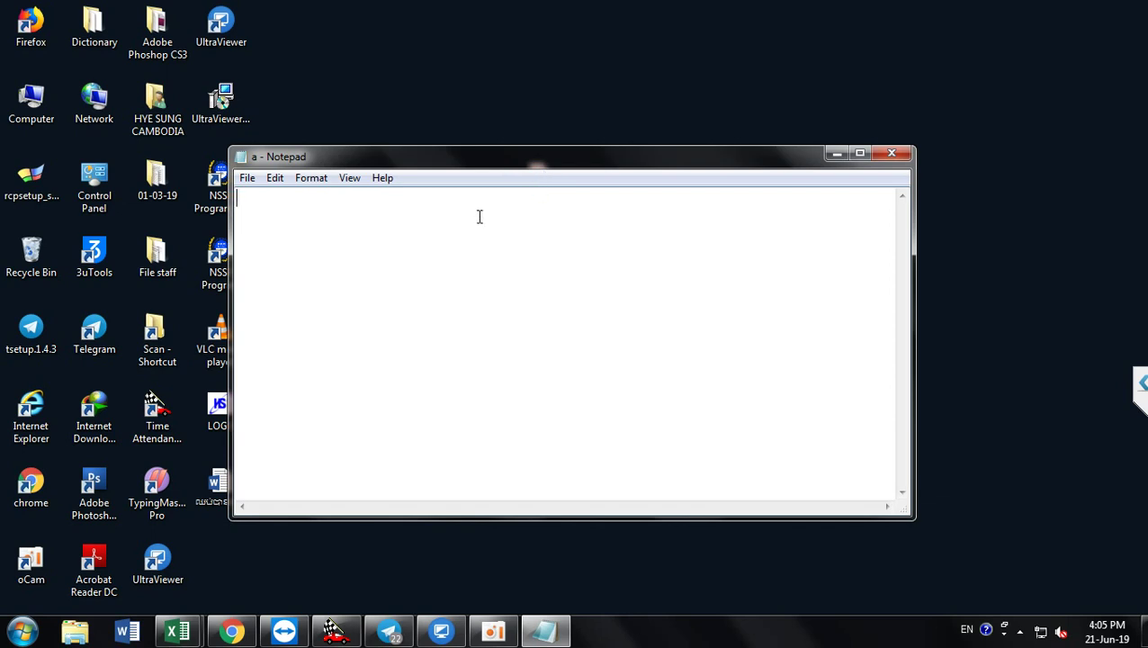
# Step: Enter the line 'already call me' in Notepad, leaving file a unsaved
pyautogui.write('already')
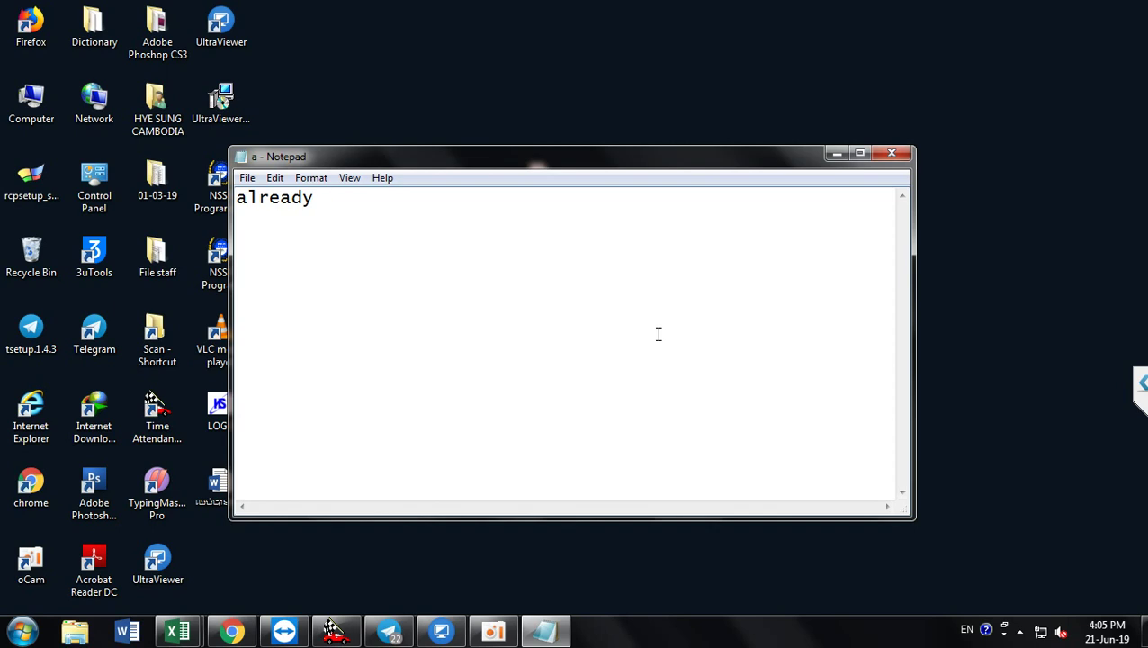
pyautogui.write('u')
pyautogui.write('call ')
pyautogui.write('me')
pyautogui.click(580, 75)
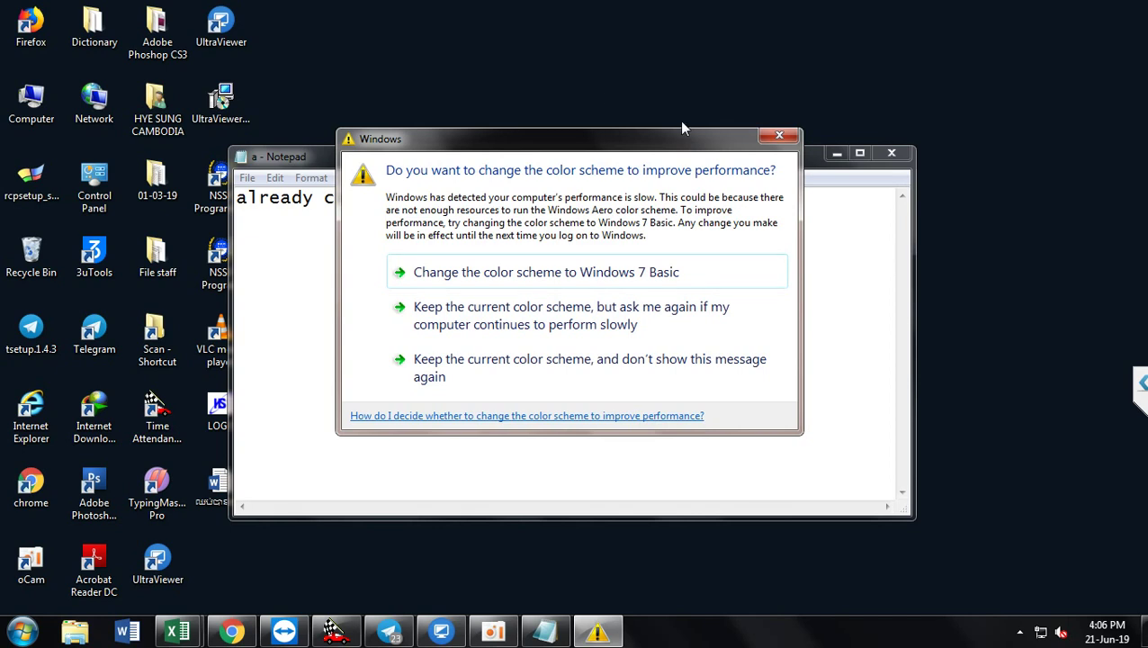
# Step: Close the colour-scheme performance prompt and minimize the Notepad window
pyautogui.click(782, 135)
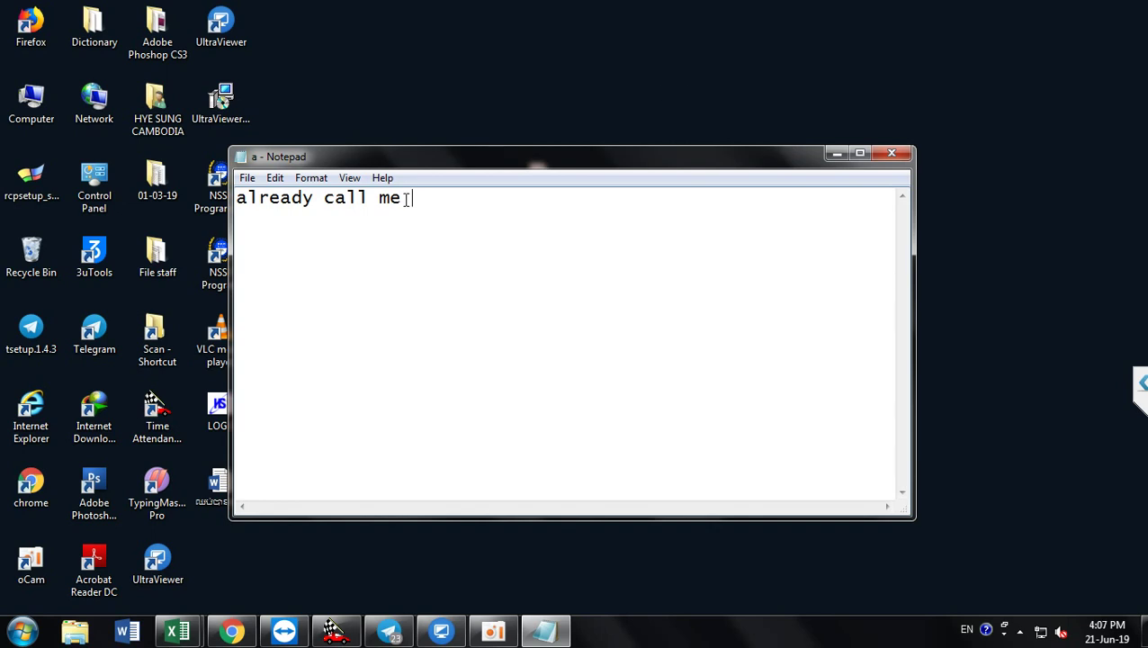
pyautogui.click(836, 157)
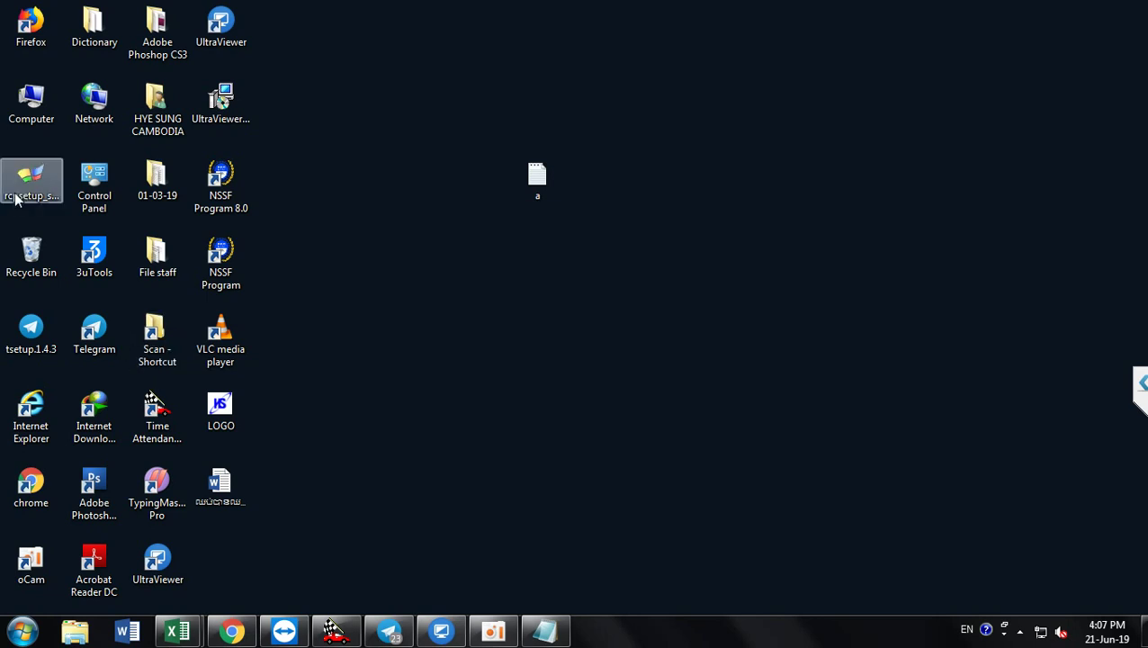
# Step: Open Computer, then the DATA (D:) drive to view its folders, and minimize that window
pyautogui.doubleClick(33, 112)
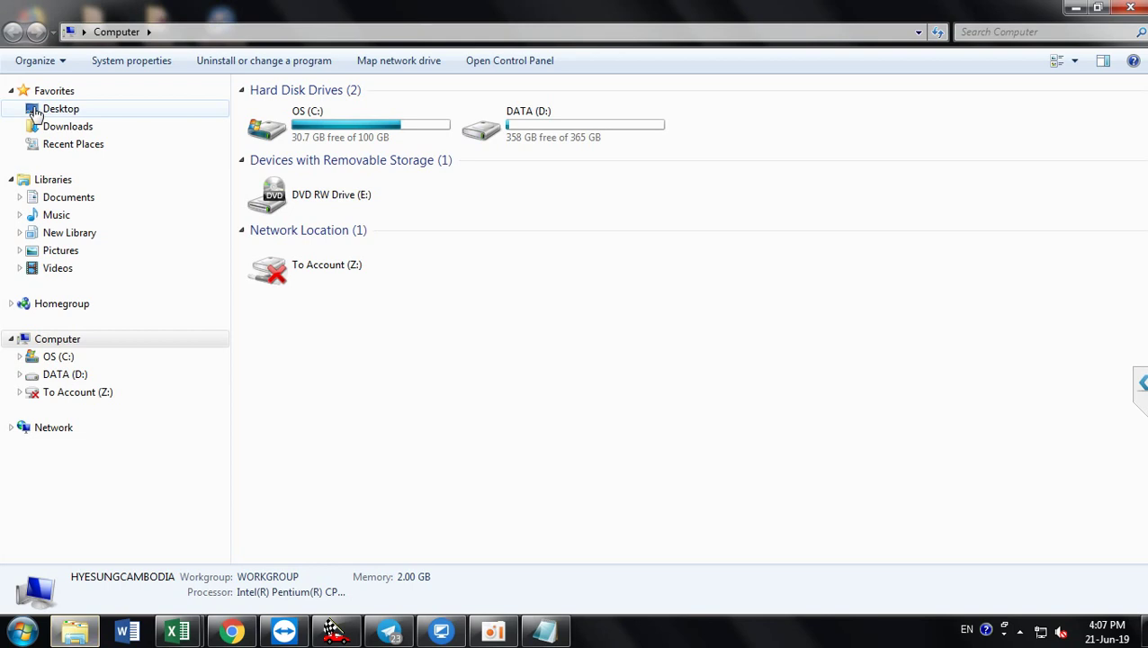
pyautogui.doubleClick(540, 130)
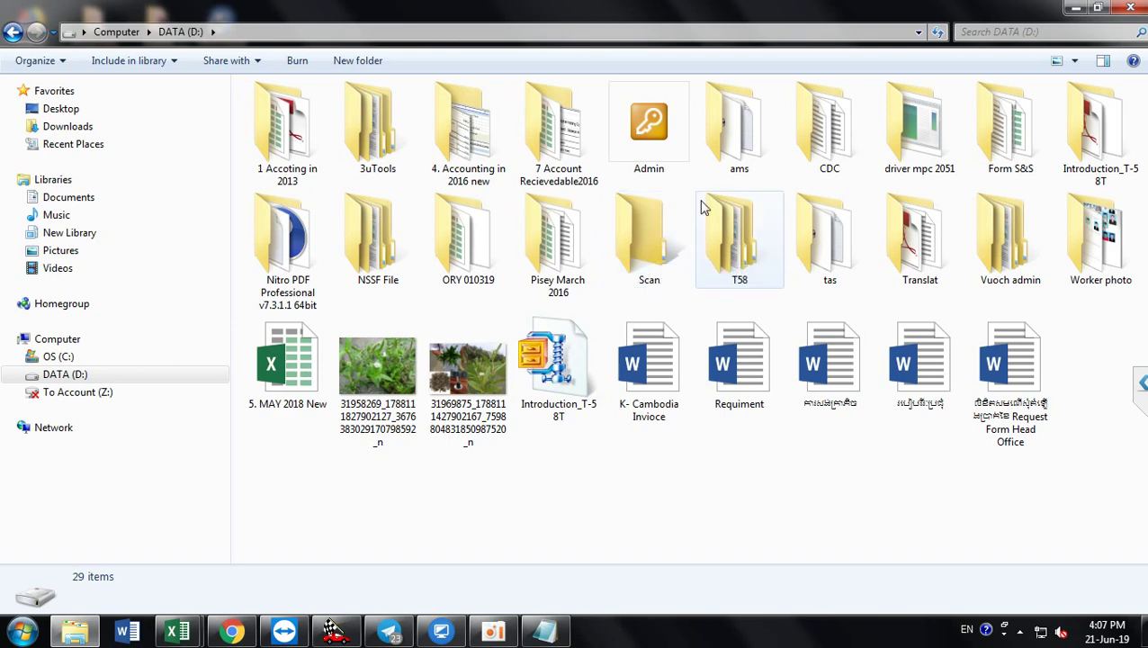
pyautogui.click(1080, 11)
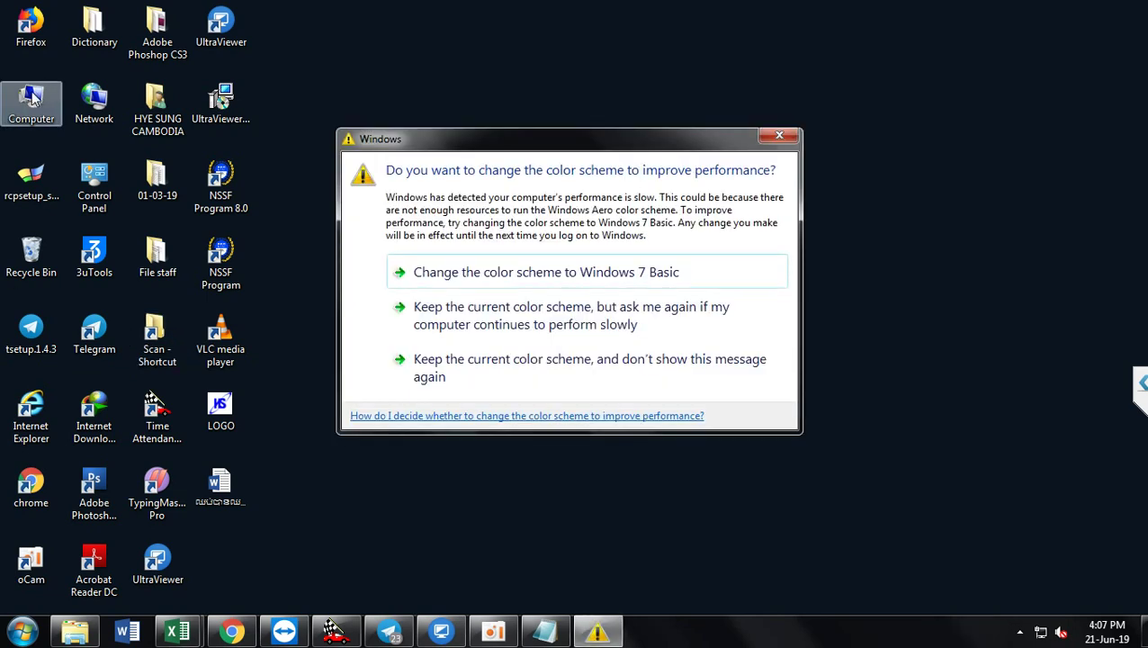
# Step: Reopen DATA (D:) via Computer, open then cancel the Scan folder's menu, and minimize the window
pyautogui.doubleClick(32, 98)
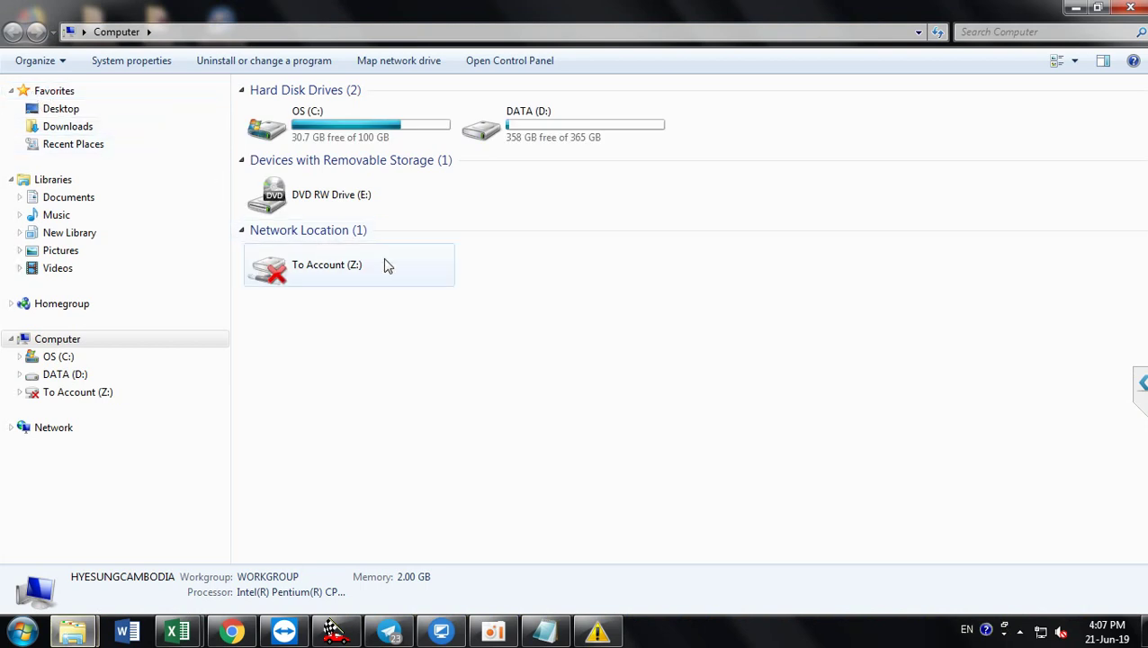
pyautogui.doubleClick(528, 135)
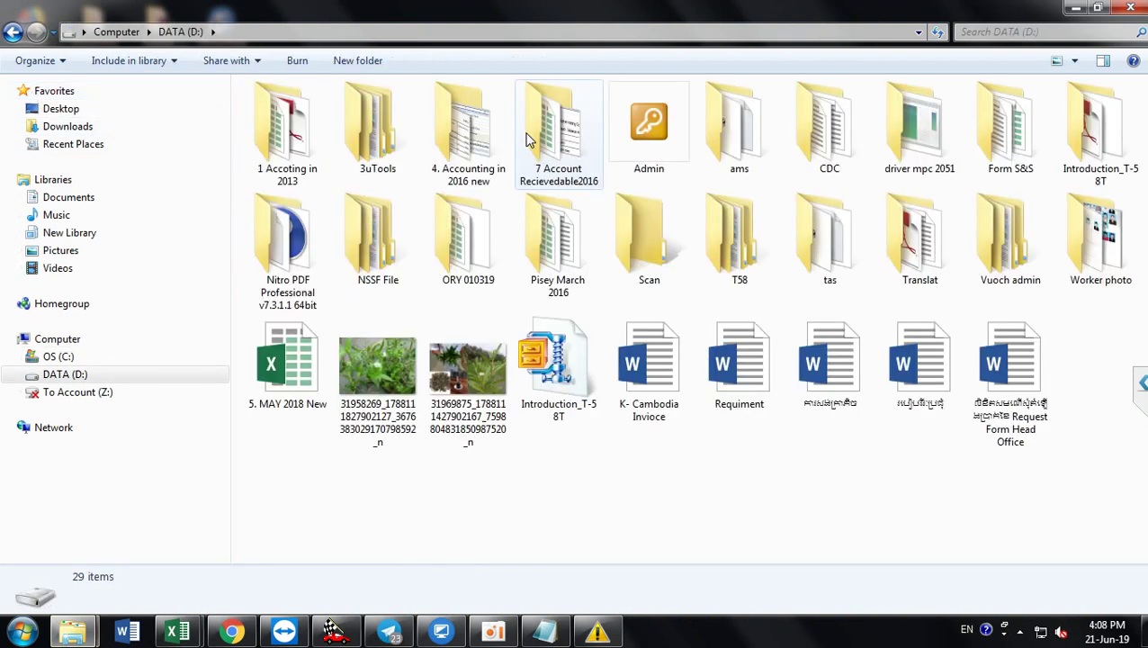
pyautogui.click(655, 249)
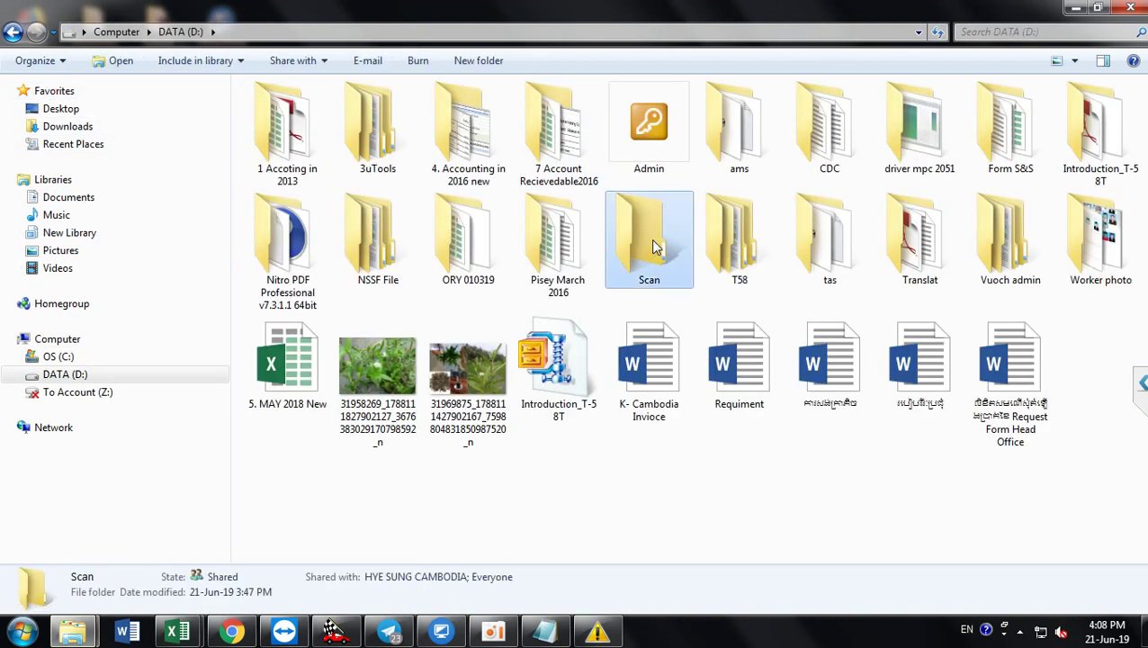
pyautogui.rightClick(655, 248)
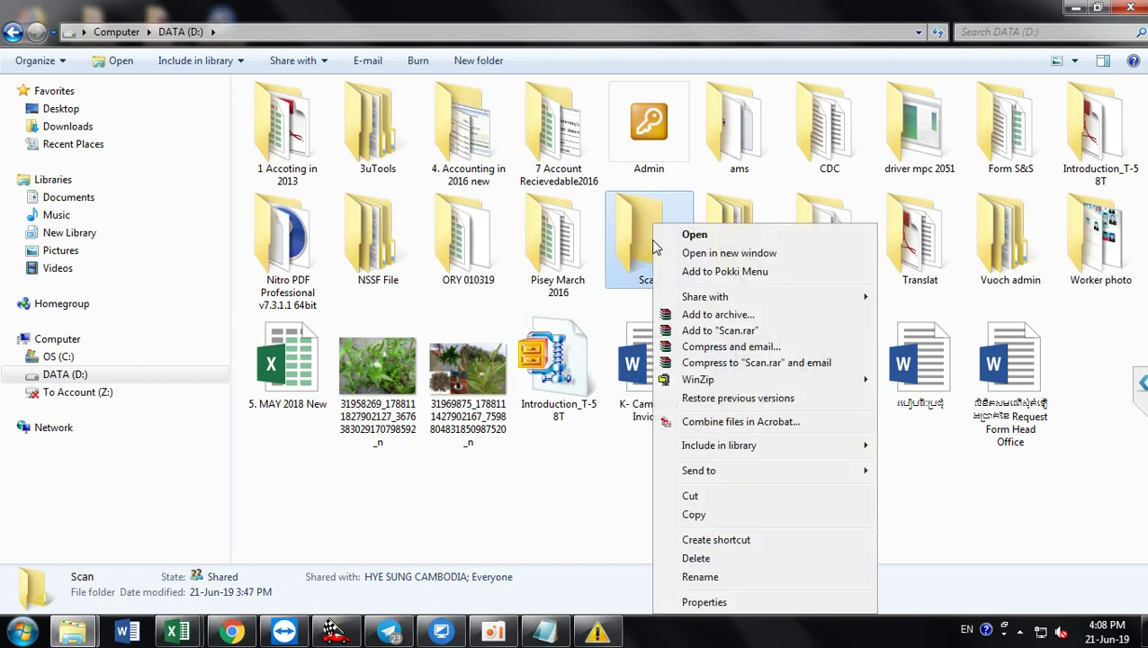
pyautogui.moveTo(757, 476)
pyautogui.click(558, 482)
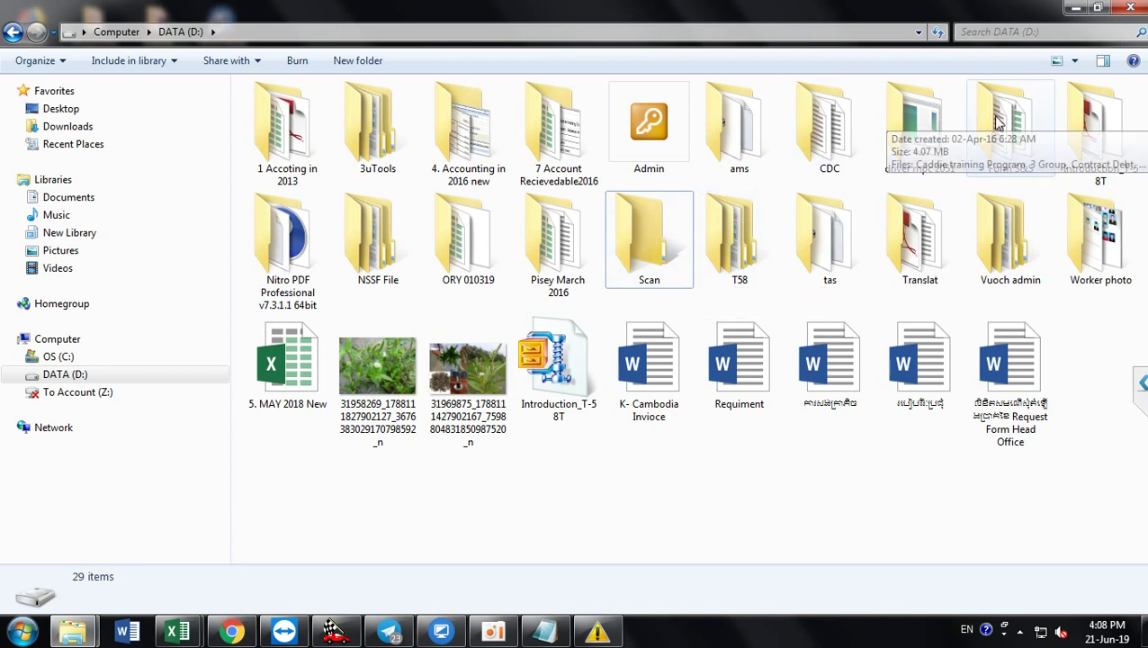
pyautogui.click(1076, 8)
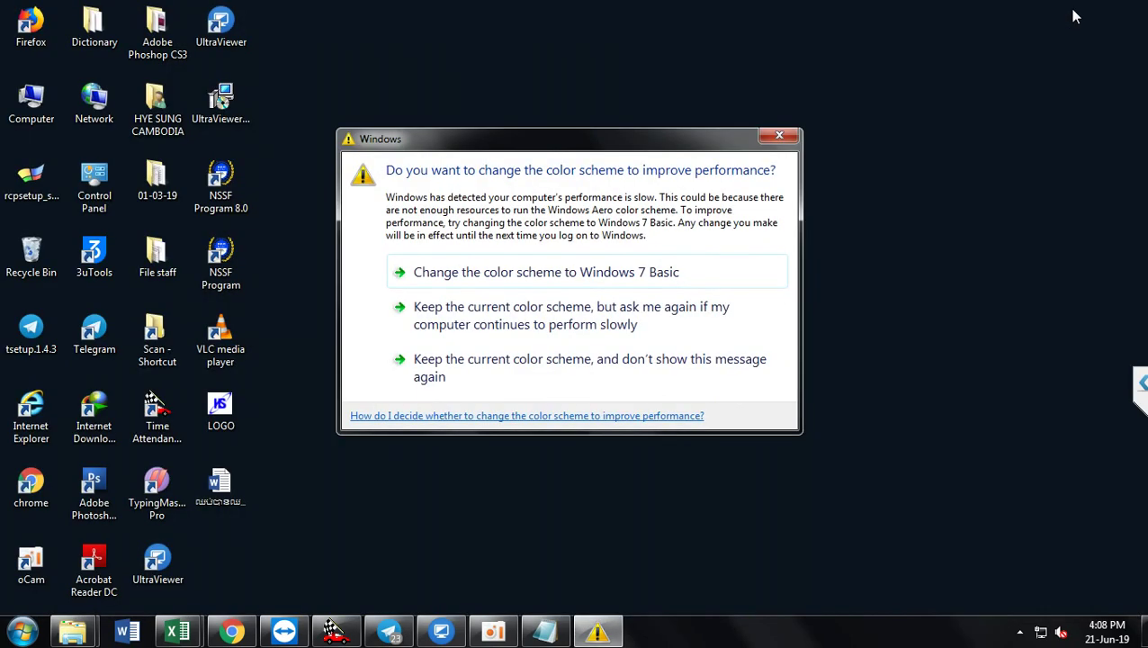
# Step: Close the colour-scheme prompt and delete the desktop text file 'a', confirming with Yes
pyautogui.click(790, 135)
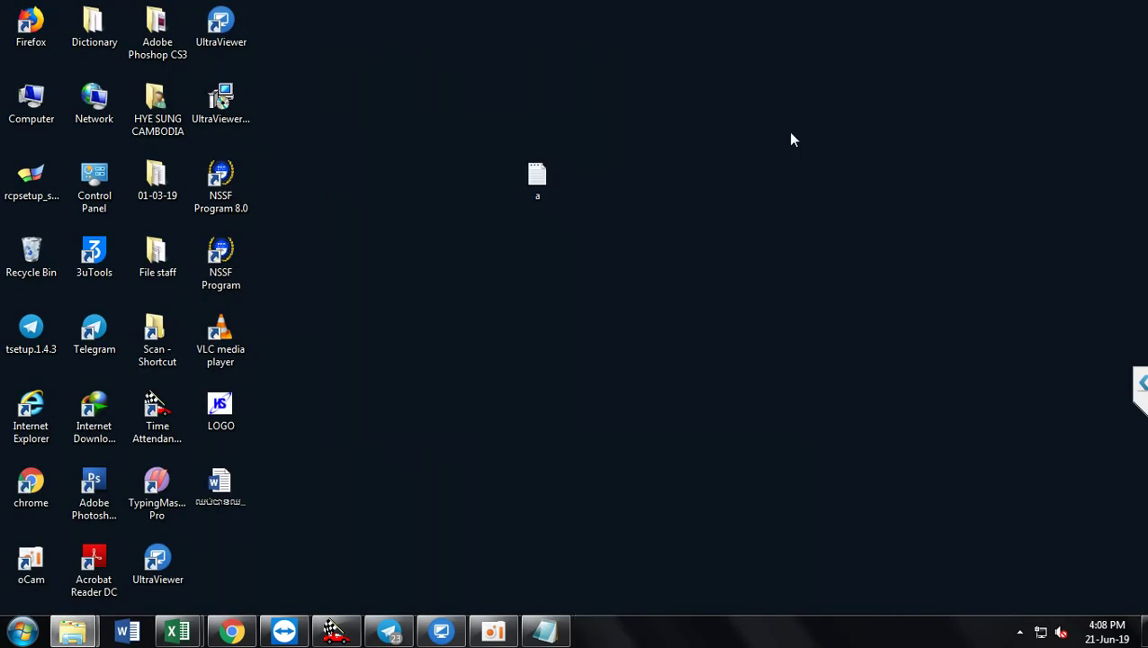
pyautogui.rightClick(545, 181)
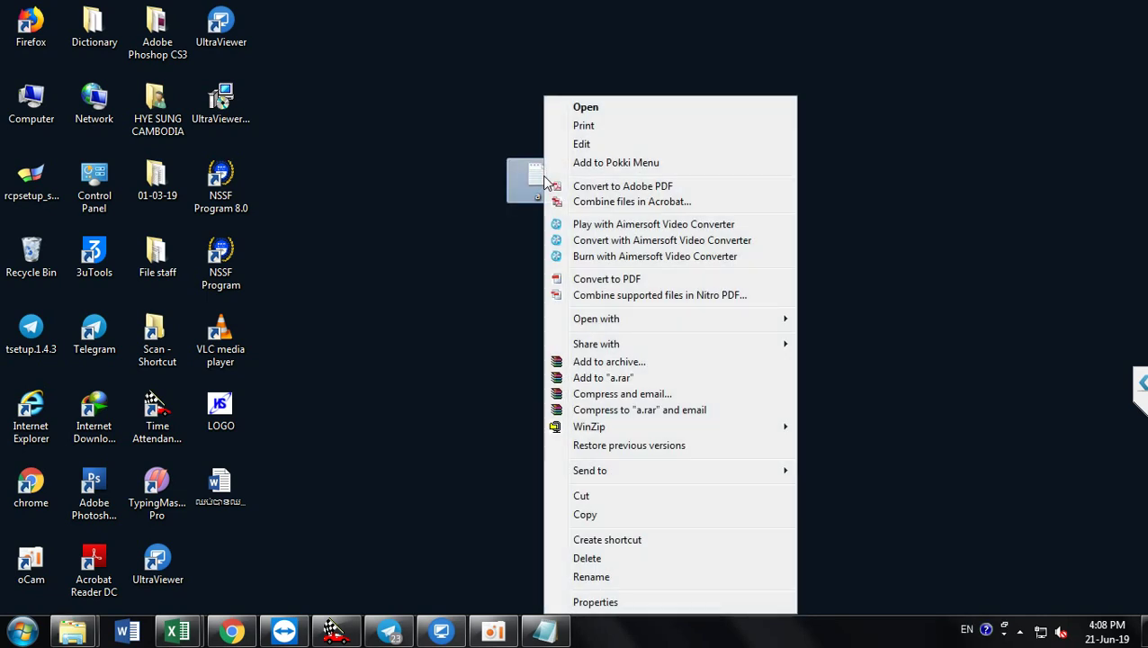
pyautogui.click(585, 558)
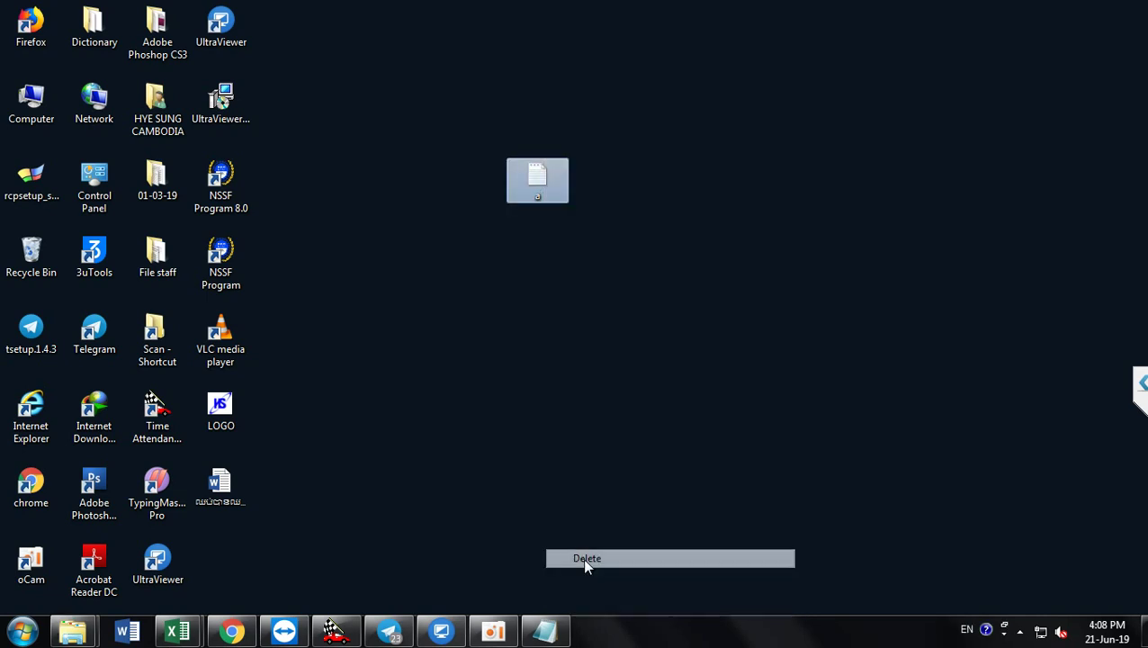
pyautogui.click(642, 384)
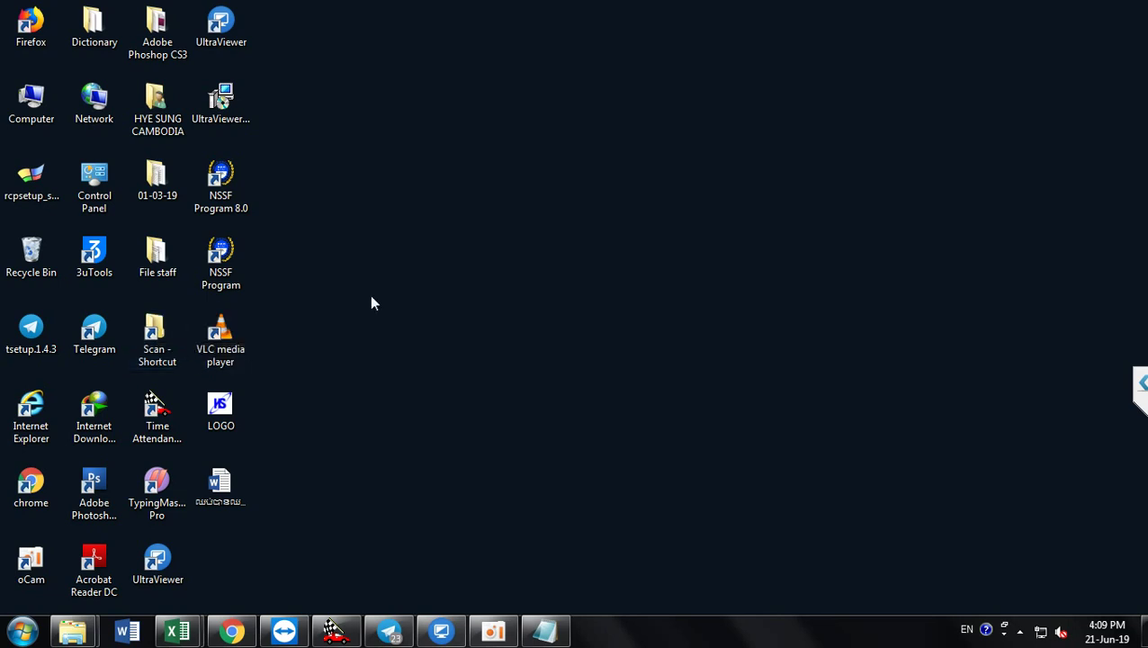
pyautogui.doubleClick(158, 334)
pyautogui.doubleClick(315, 111)
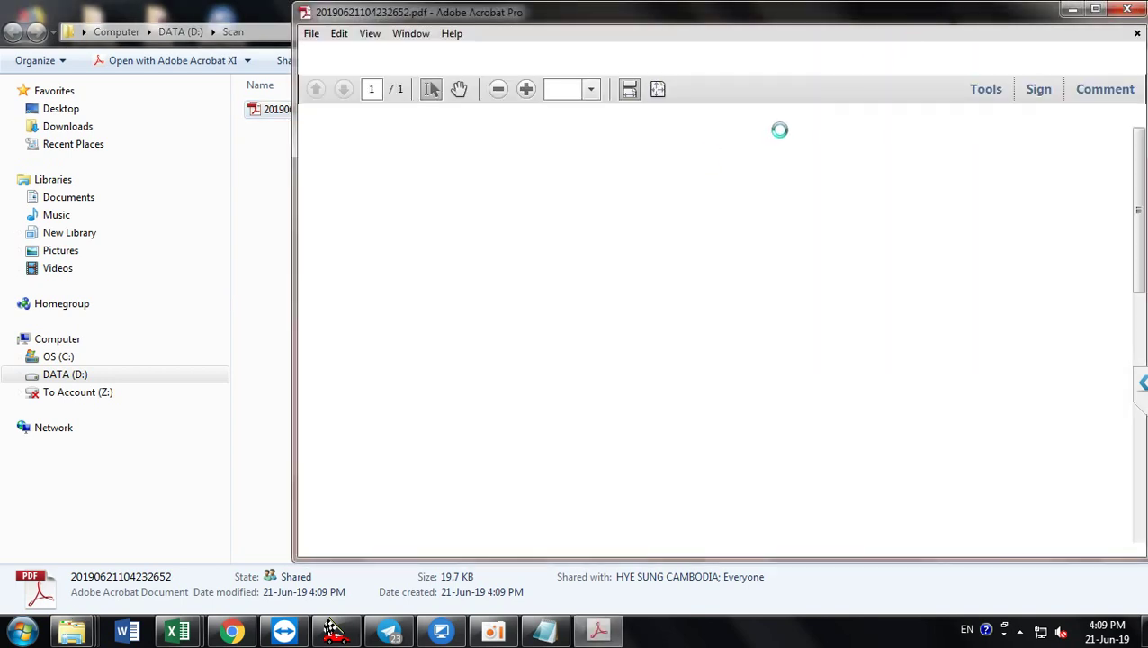
pyautogui.scroll(-3, 775, 139)
pyautogui.scroll(-6, 716, 302)
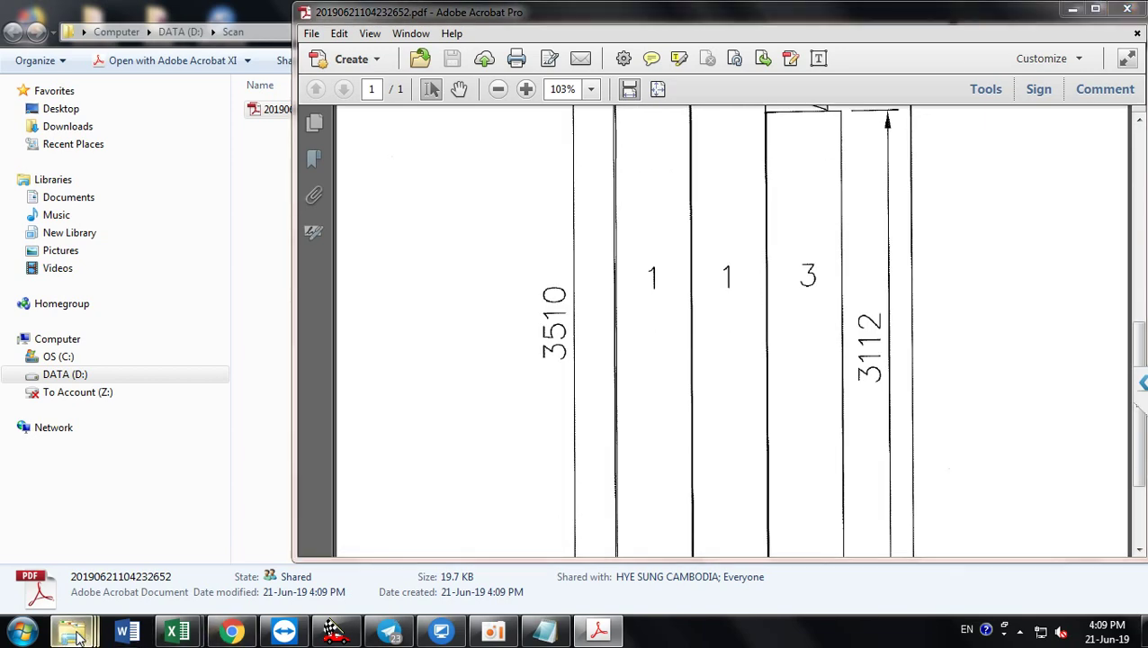
# Step: Reopen the PDF from DATA (D:)'s Scan folder in Acrobat, then close Acrobat and the folder
pyautogui.moveTo(73, 630)
pyautogui.click(108, 535)
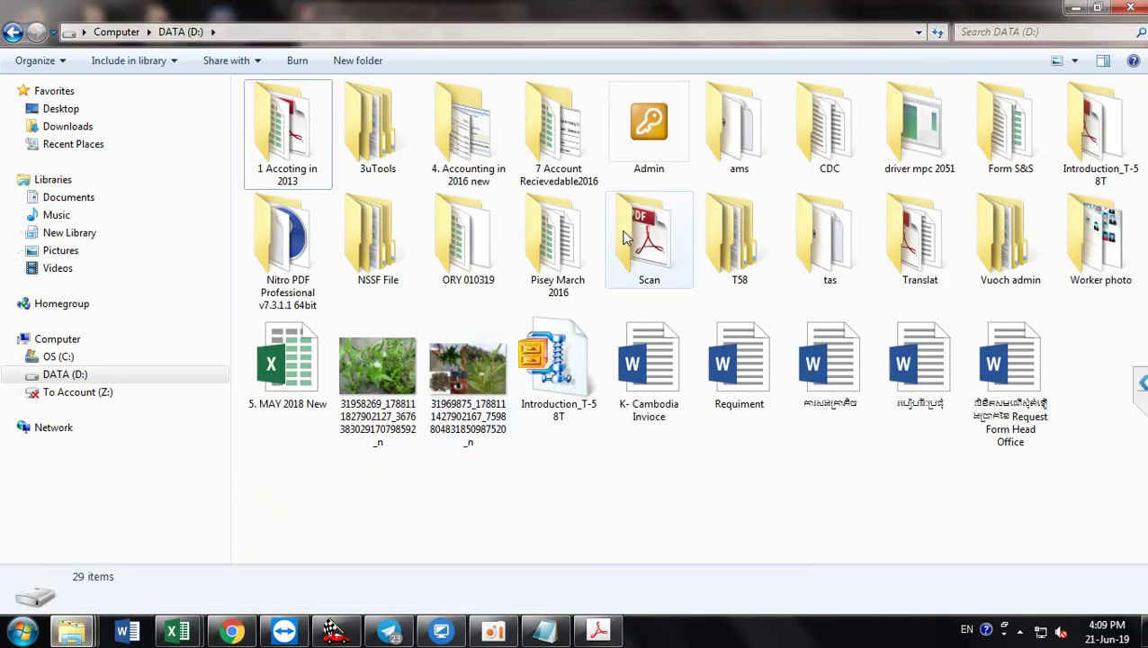
pyautogui.doubleClick(651, 230)
pyautogui.doubleClick(340, 117)
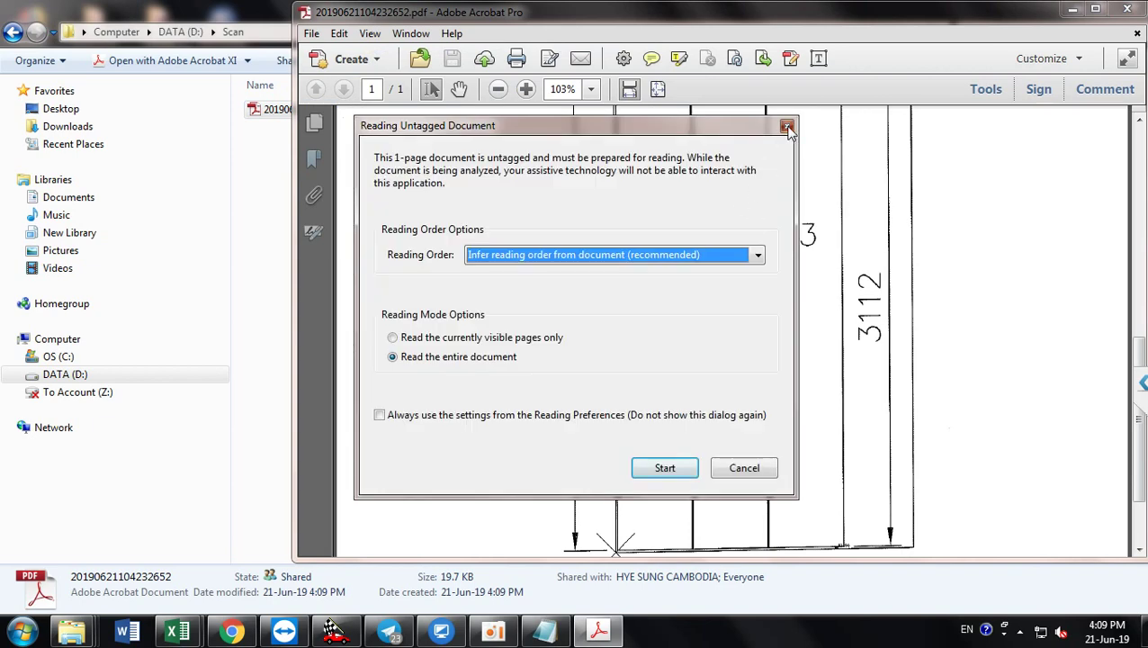
pyautogui.click(787, 129)
pyautogui.click(1132, 9)
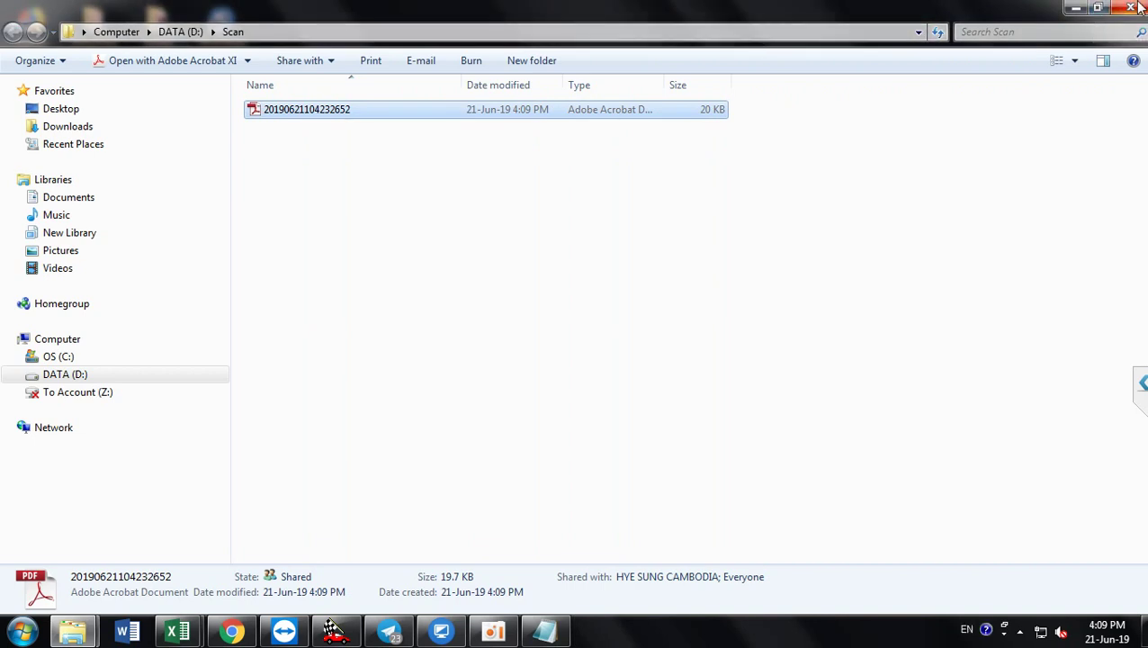
pyautogui.click(1132, 9)
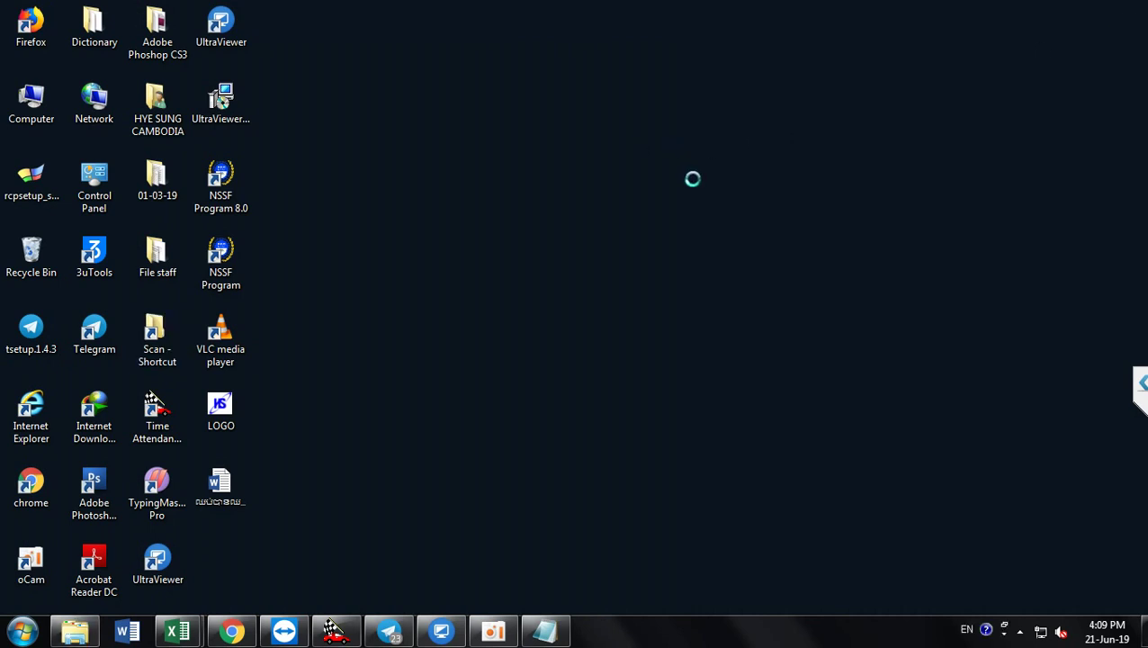
# Step: Refresh the desktop, then close UltraViewer and confirm the exit warning with Ok
pyautogui.rightClick(636, 139)
pyautogui.click(692, 187)
pyautogui.click(440, 634)
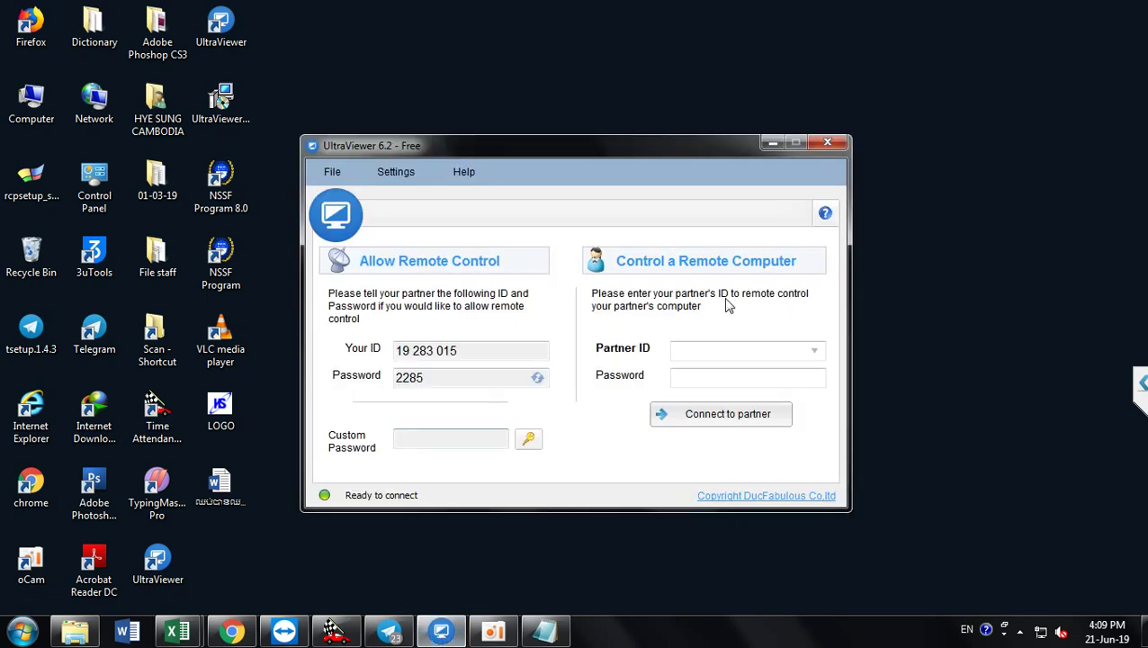
pyautogui.click(835, 145)
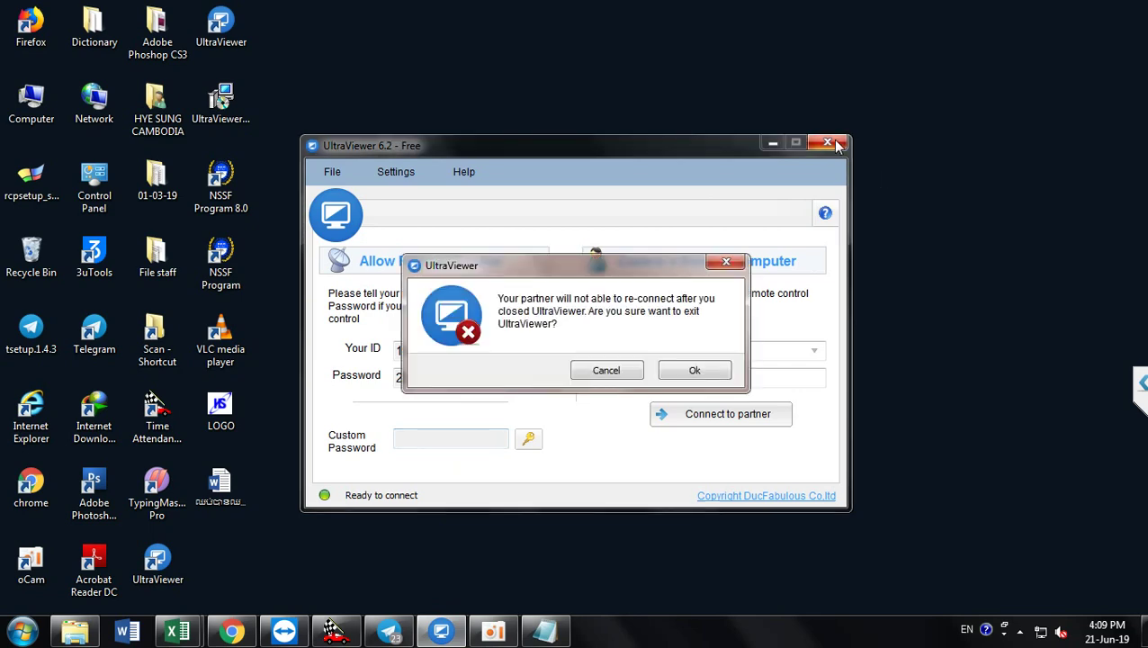
pyautogui.click(685, 372)
pyautogui.rightClick(529, 146)
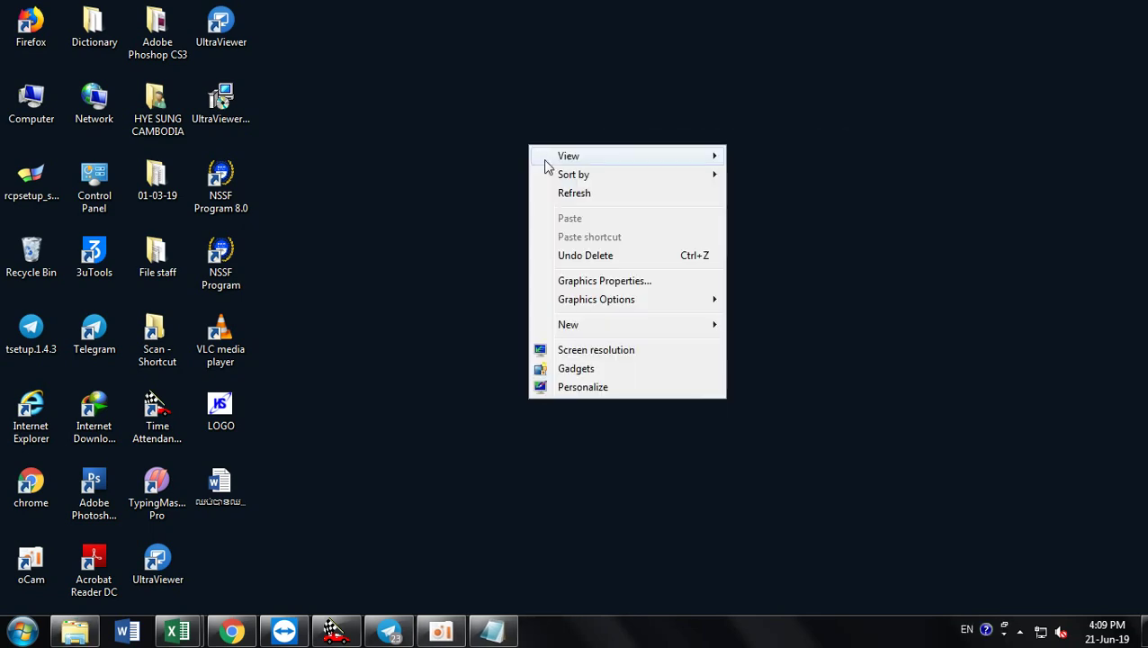
# Step: Refresh the desktop twelve times, then bring the oCam recorder window to the front
pyautogui.click(568, 196)
pyautogui.rightClick(479, 154)
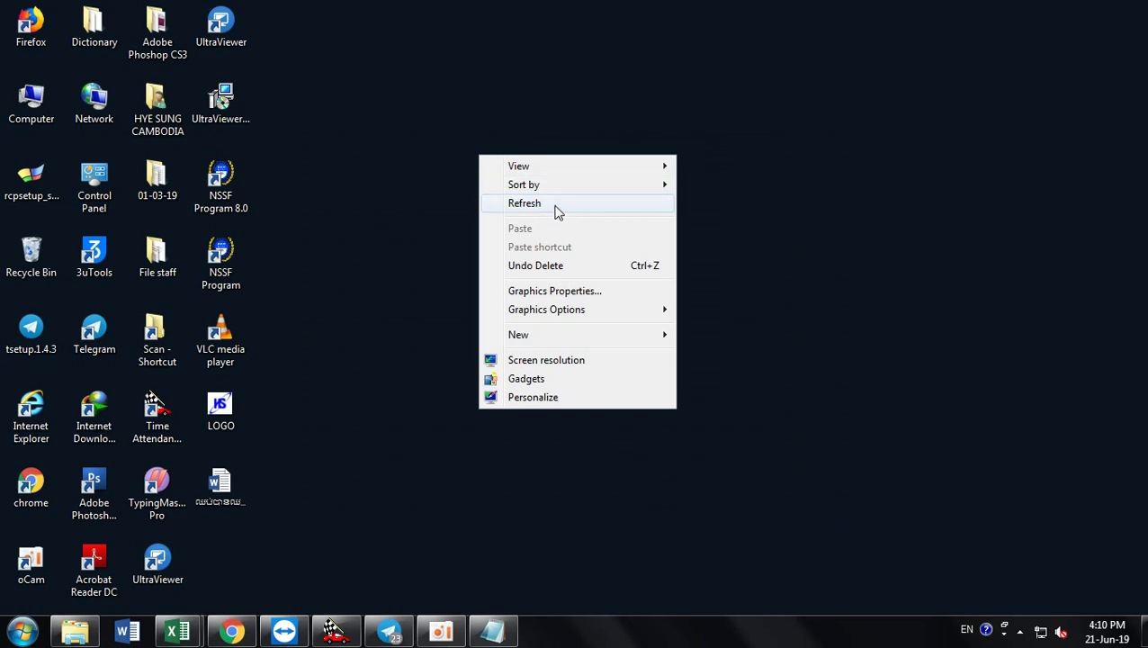
pyautogui.click(556, 205)
pyautogui.rightClick(555, 203)
pyautogui.click(601, 254)
pyautogui.rightClick(542, 213)
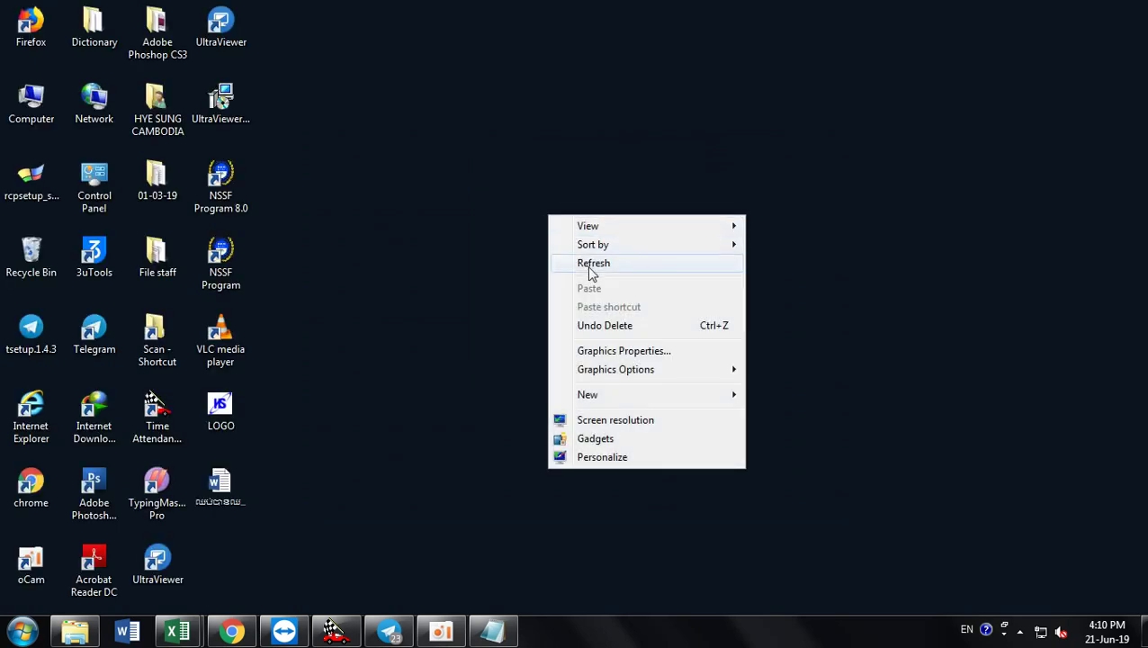
pyautogui.click(589, 261)
pyautogui.rightClick(524, 204)
pyautogui.click(568, 258)
pyautogui.rightClick(427, 141)
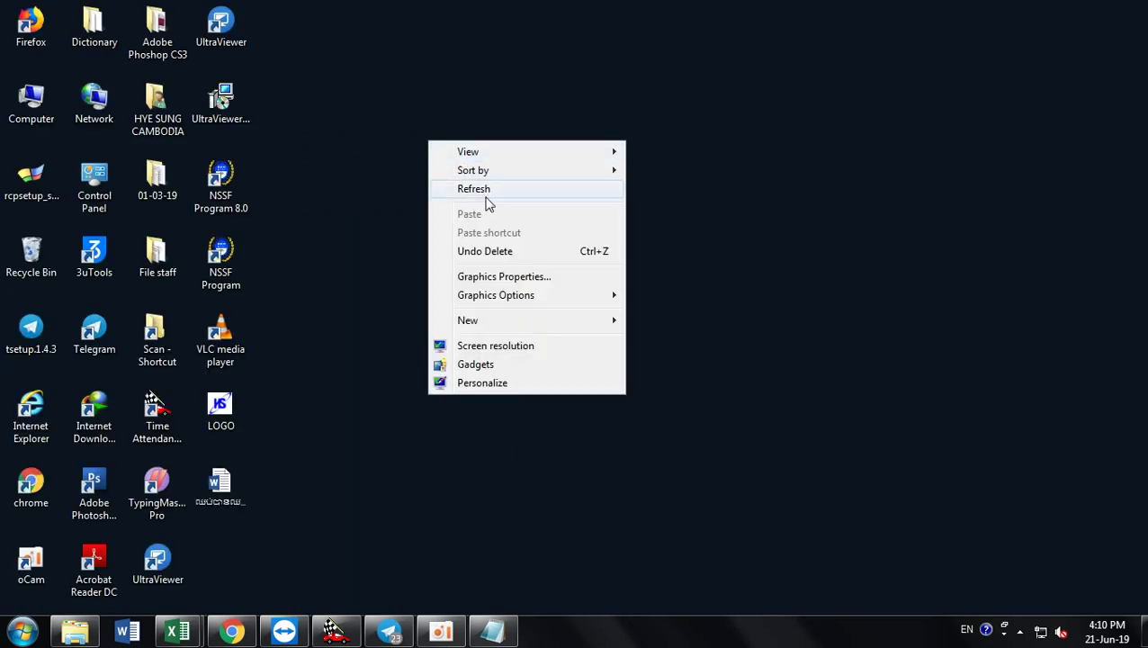
pyautogui.click(487, 202)
pyautogui.rightClick(475, 180)
pyautogui.click(516, 238)
pyautogui.rightClick(486, 178)
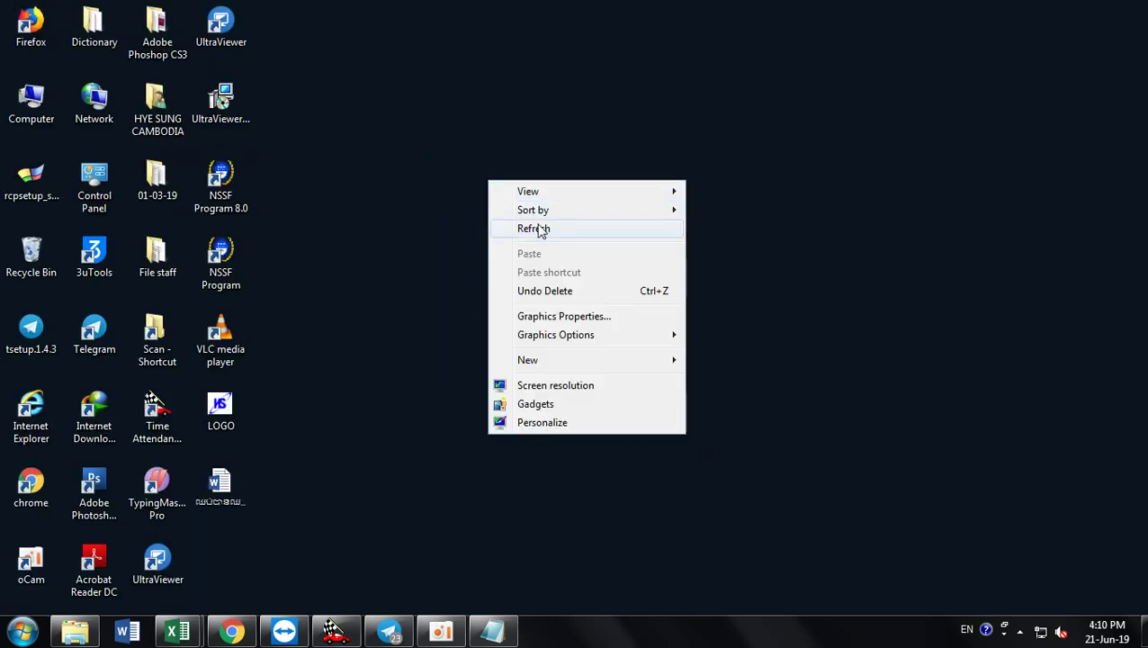
pyautogui.click(538, 227)
pyautogui.rightClick(467, 149)
pyautogui.click(507, 205)
pyautogui.rightClick(502, 162)
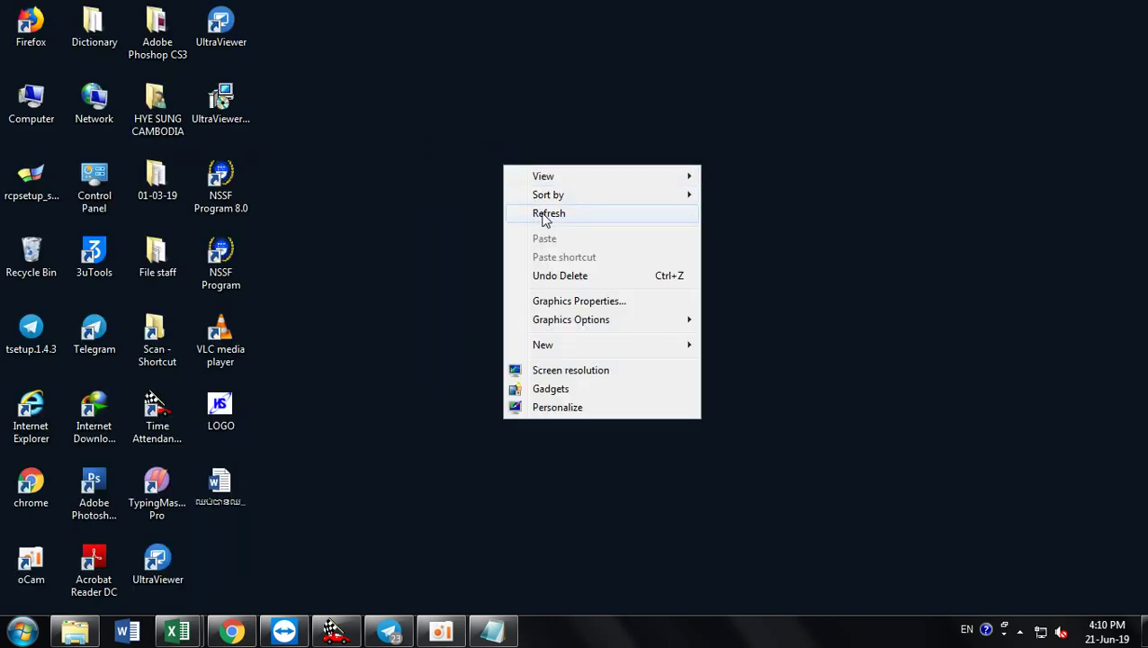
pyautogui.click(538, 216)
pyautogui.rightClick(411, 106)
pyautogui.click(479, 158)
pyautogui.rightClick(460, 133)
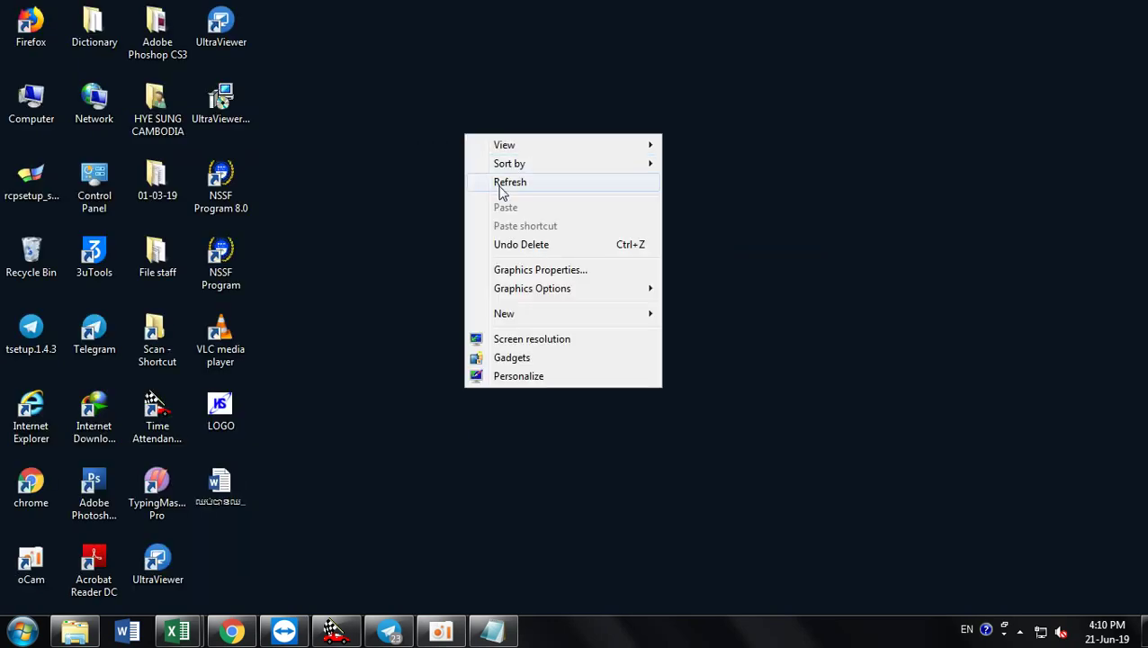
pyautogui.click(498, 187)
pyautogui.click(460, 641)
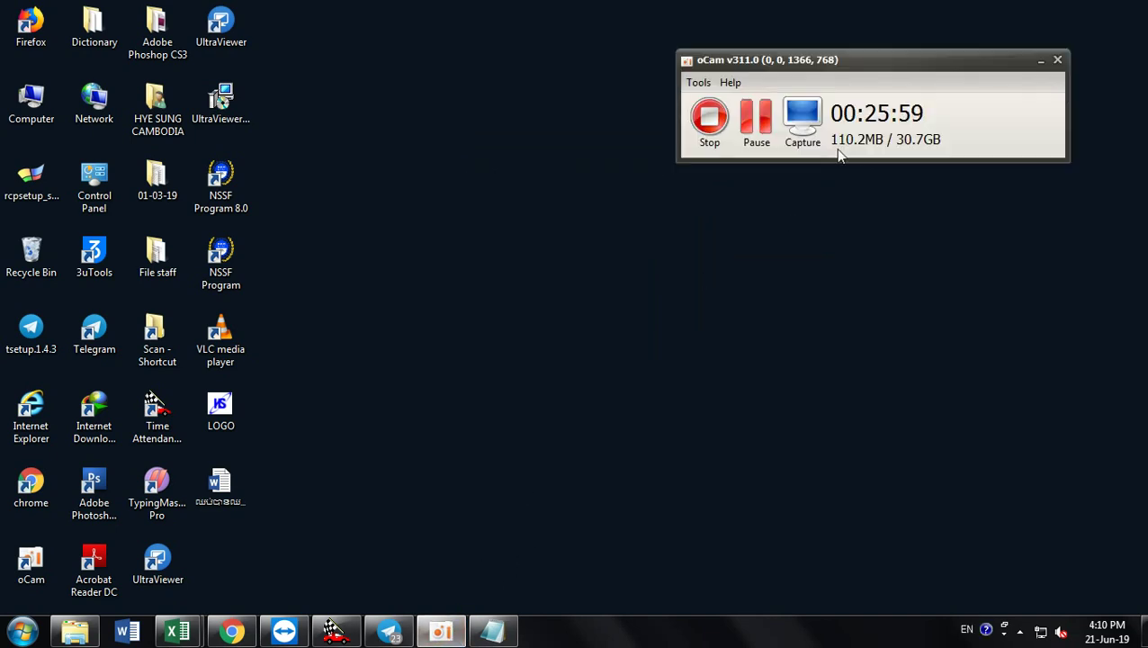